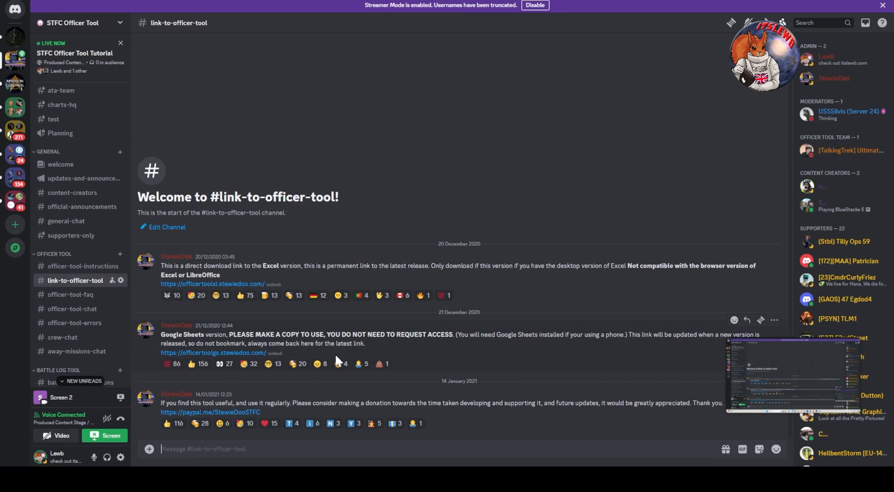
Switch to the "Copy of 1.8.M64 STFC Officers Tool" spreadsheet in the browser and open its Bonuses sheet.
mouse_move(324, 366)
mouse_move(458, 479)
click(409, 436)
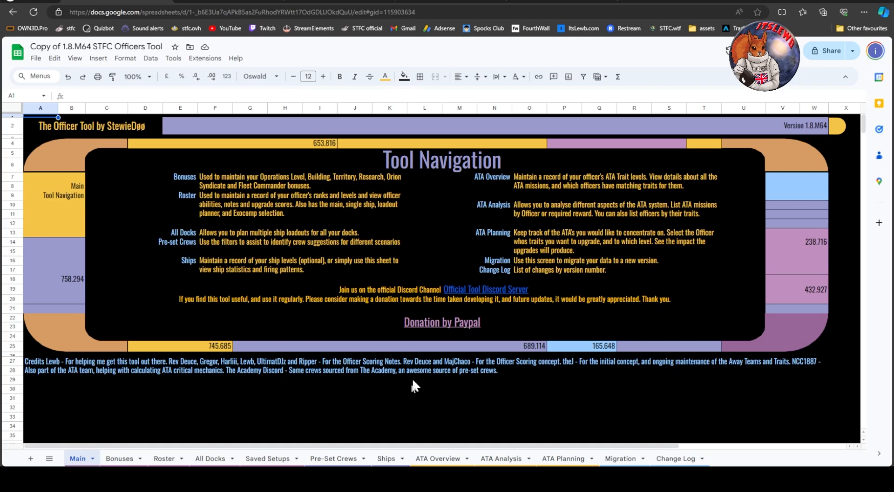
mouse_move(492, 294)
click(124, 461)
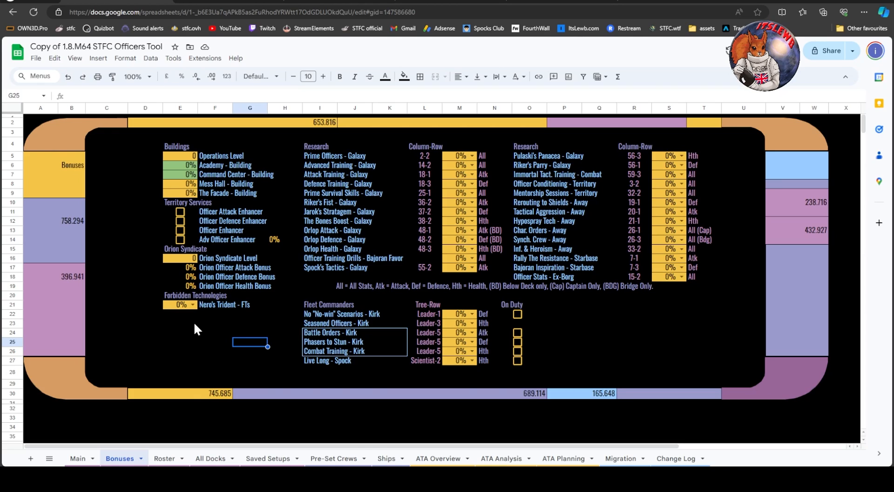
Set the Operations Level under Buildings to 59.
click(185, 156)
text(59)
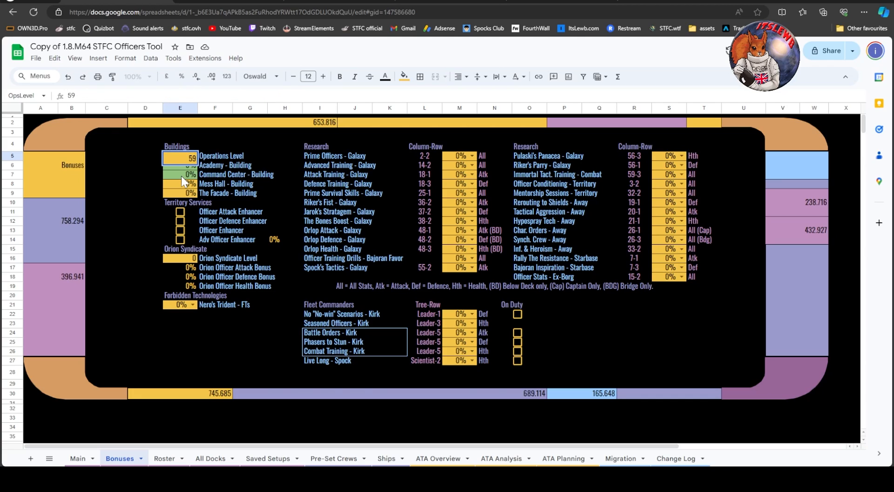
key(Return)
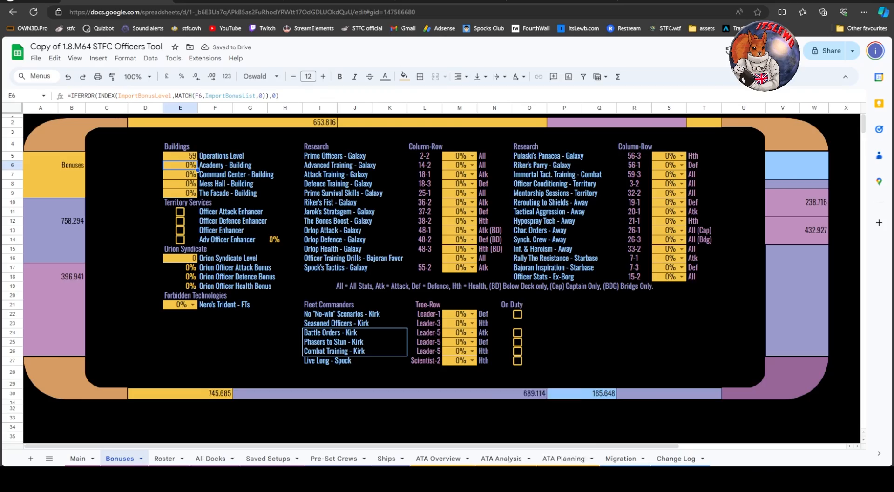
Switch to the game, view the Mess Hall's officer stats bonus in the station interior, and return to the officer tool spreadsheet.
click(535, 403)
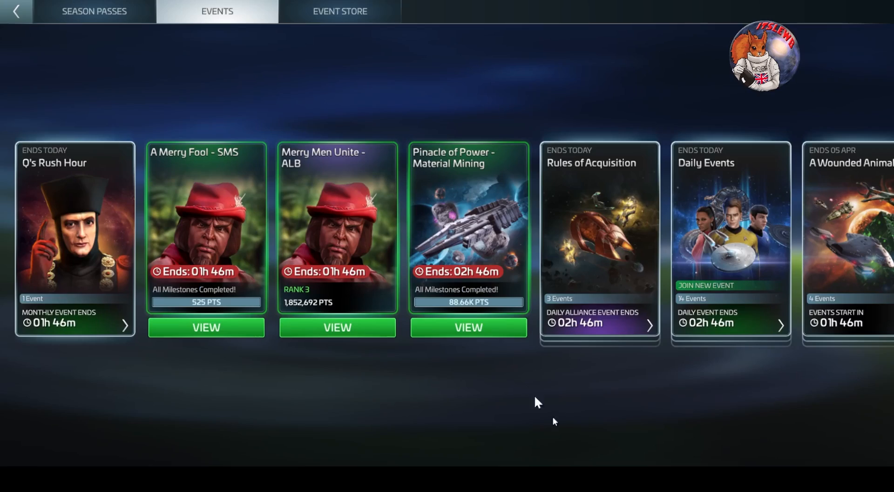
click(22, 17)
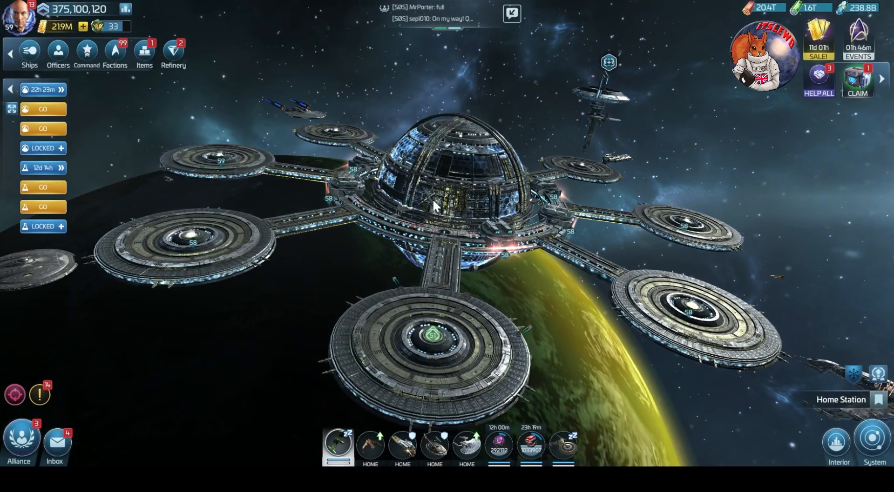
click(432, 202)
click(368, 117)
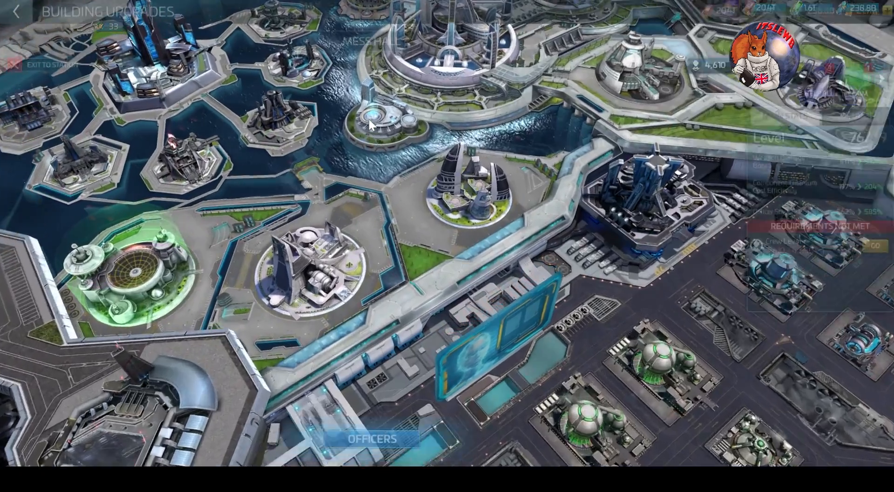
drag(800, 198, 802, 149)
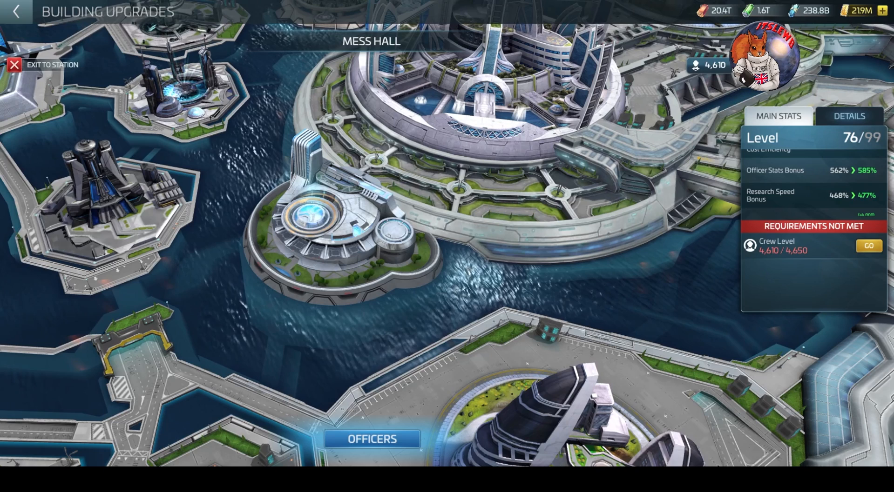
mouse_move(458, 484)
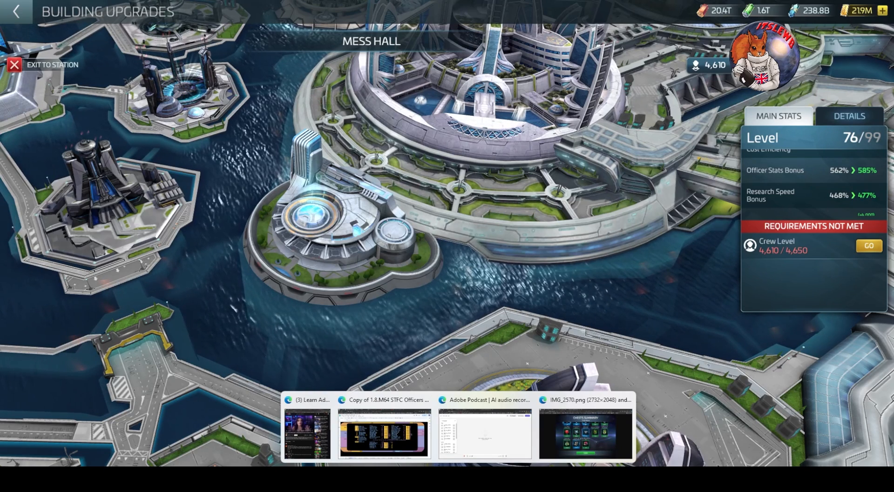
click(384, 433)
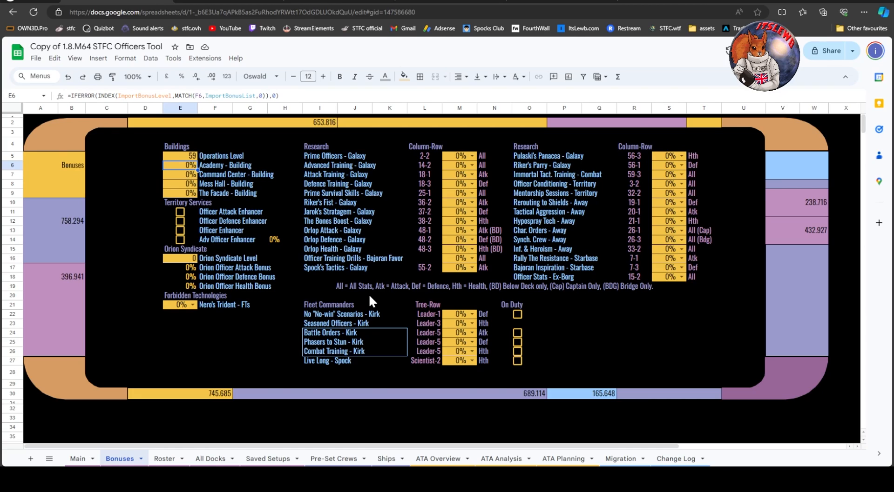
Enable only the Adv Officer Enhancer under Territory Services, leaving the Officer Attack Enhancer and Officer Enhancer cleared.
click(180, 212)
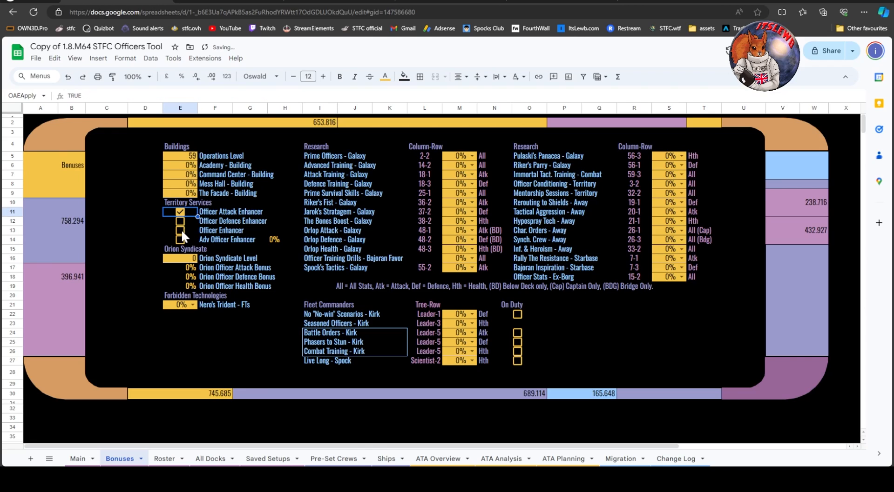
click(181, 230)
click(182, 213)
click(180, 232)
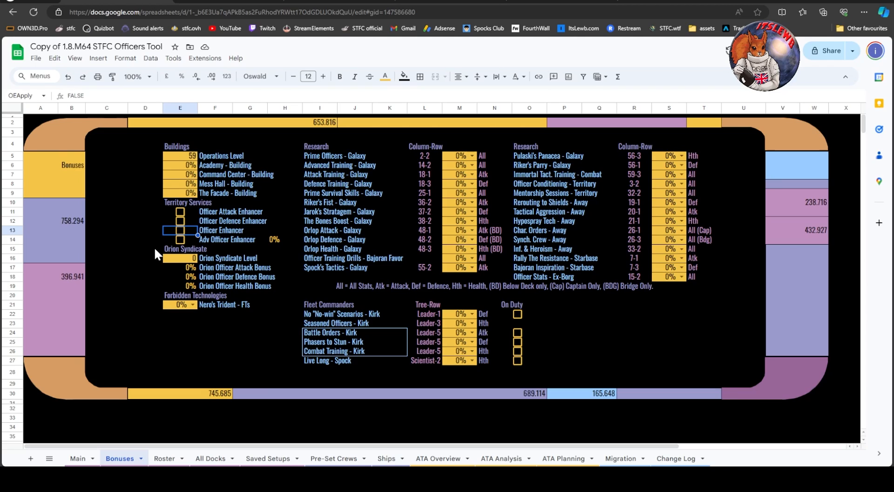
click(180, 240)
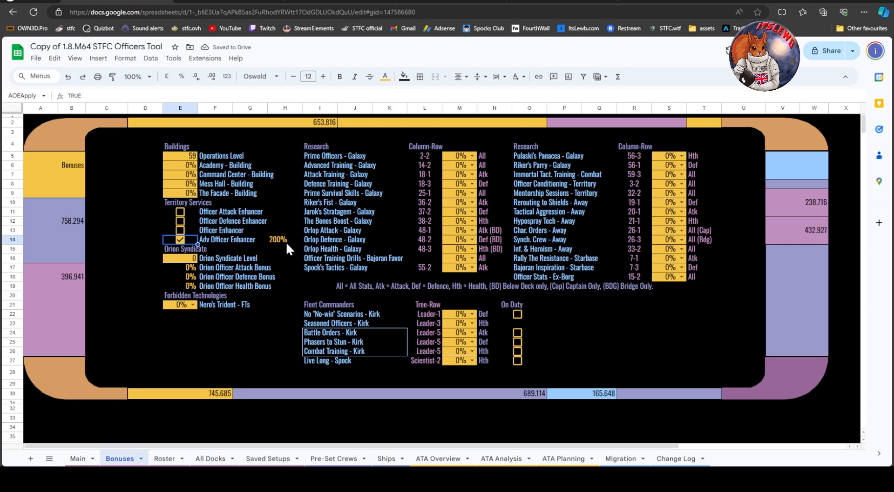
Change the Operations Level to 41.
click(195, 158)
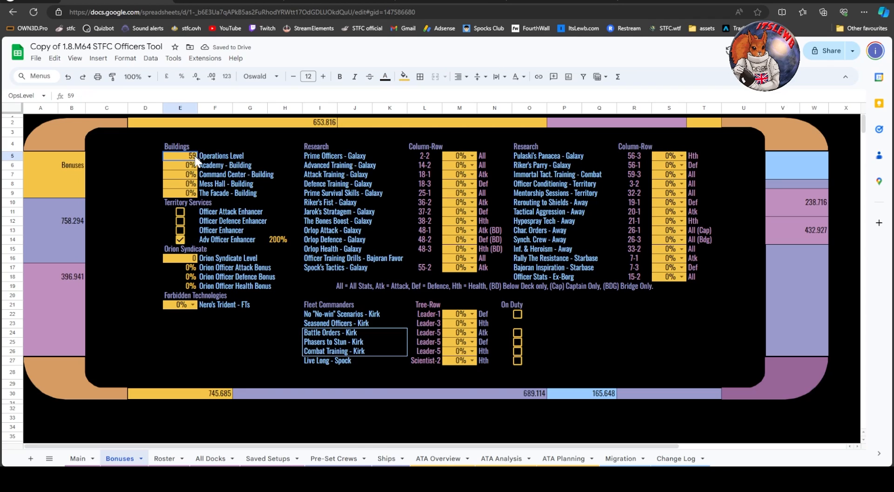
text(41)
key(Return)
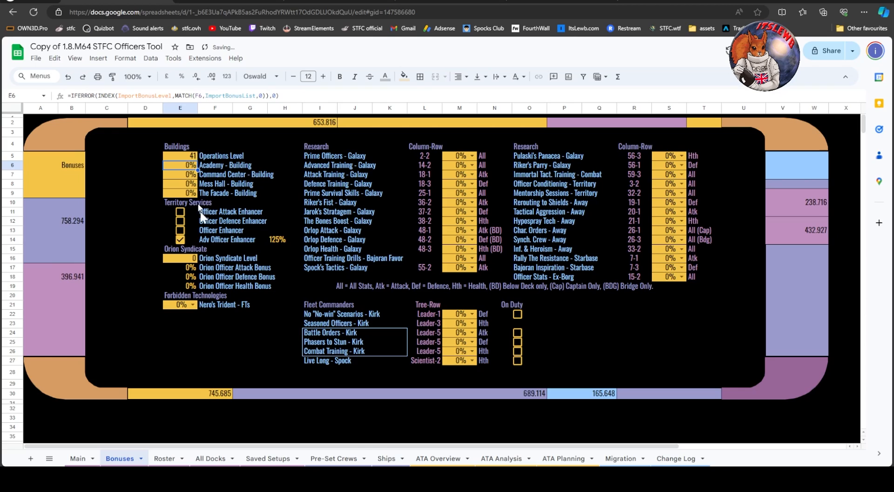
Set the Orion Syndicate Level to 33.
click(185, 260)
text(1)
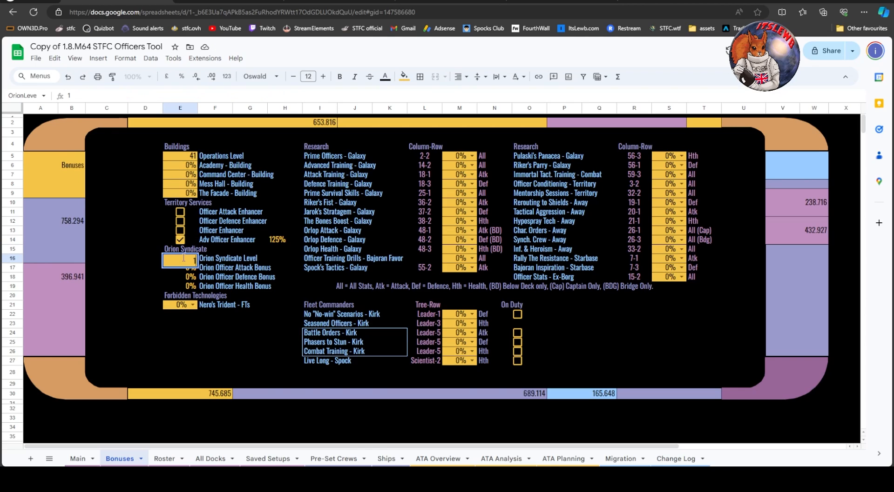
text(3)
key(BackSpace)
key(BackSpace)
text(33)
key(Return)
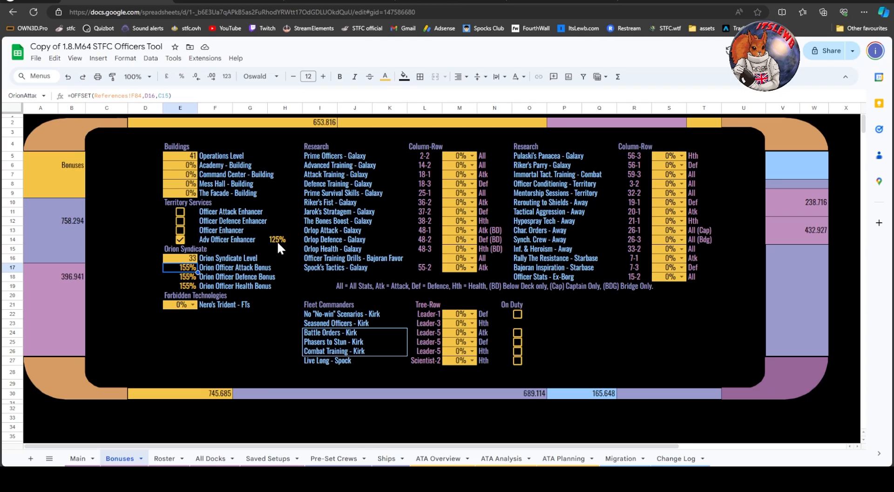
Set the Operations Level back to 59 and check the boosted officer bonuses on the Roster sheet, returning to Bonuses.
click(192, 158)
text(59)
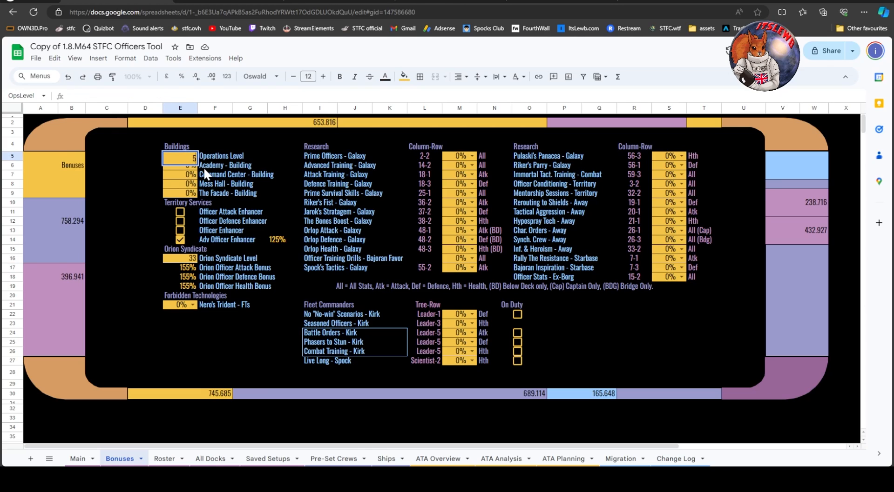
key(Return)
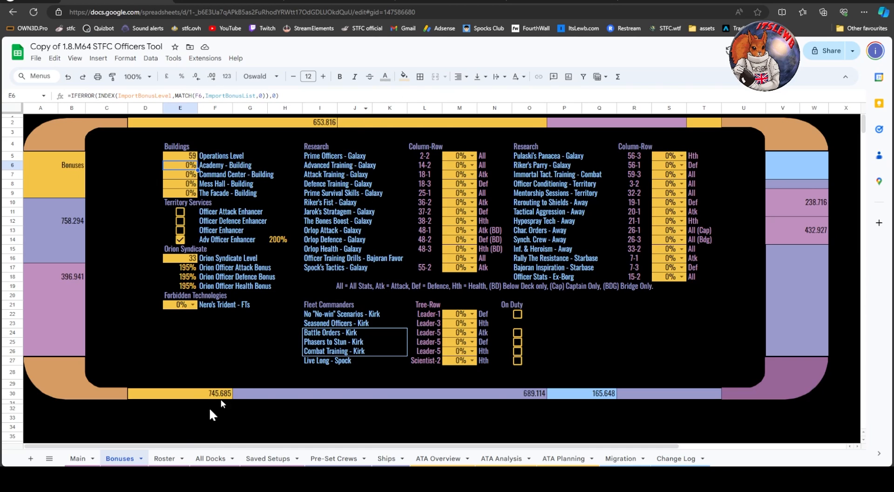
click(166, 462)
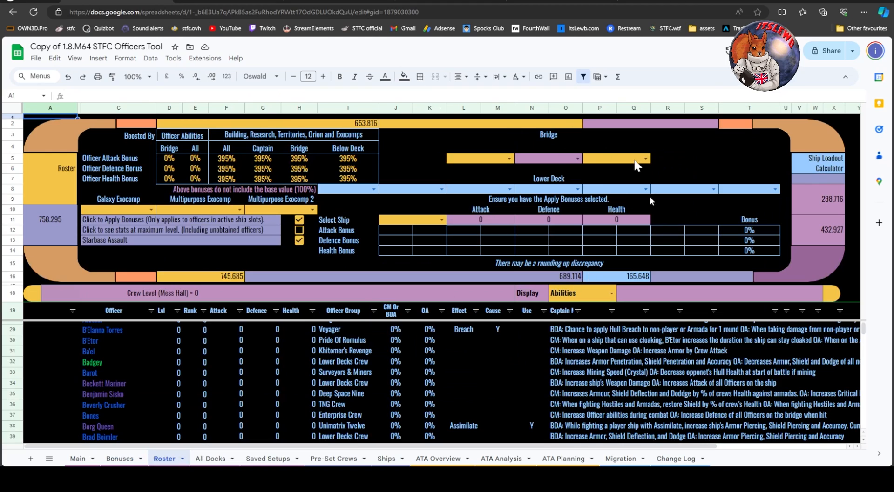
click(117, 459)
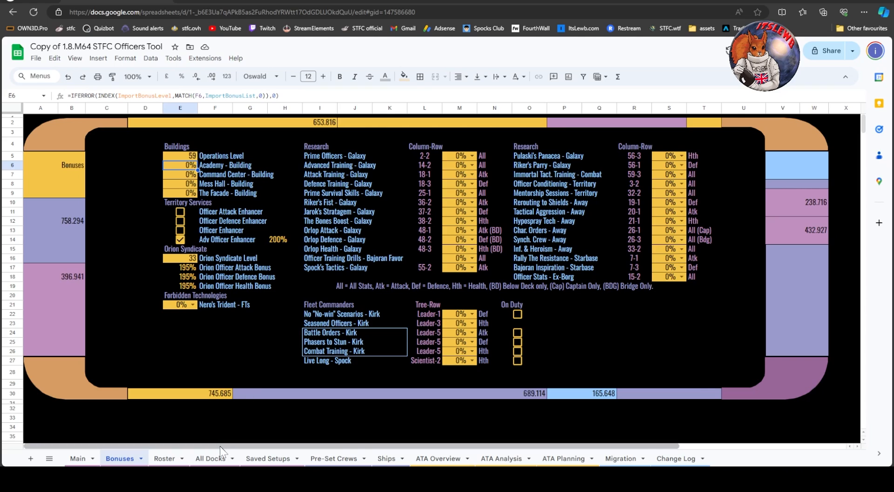
Open the Migration sheet and follow its link for importing and exporting officer data from Spocks.club.
click(621, 460)
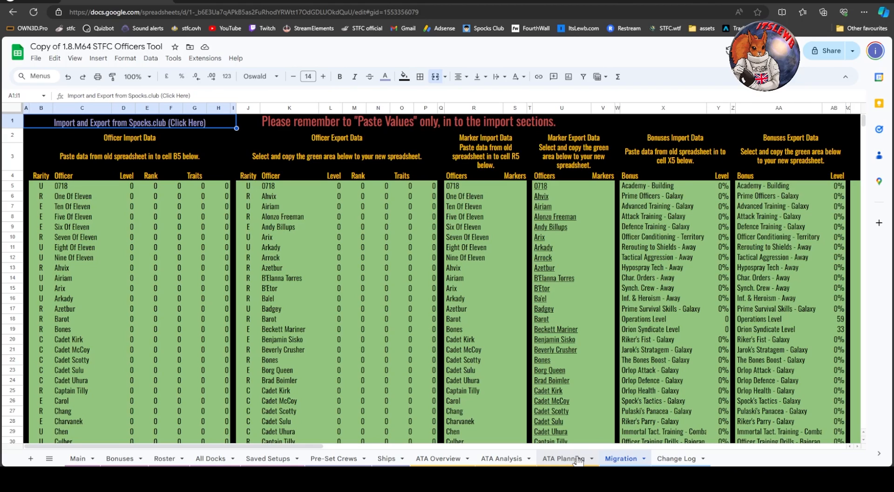
click(400, 124)
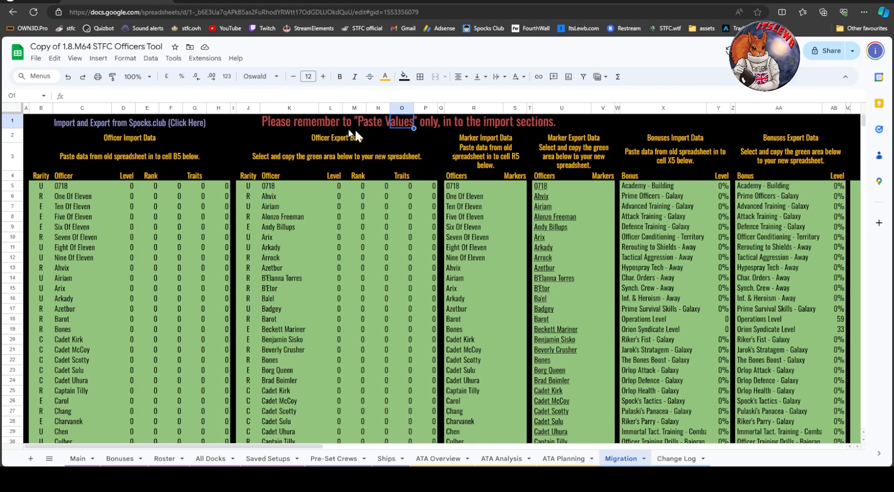
click(536, 127)
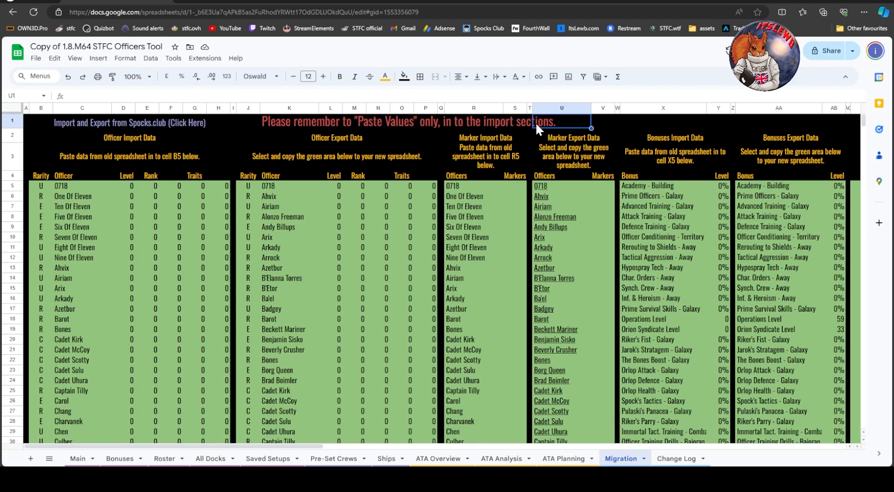
click(602, 124)
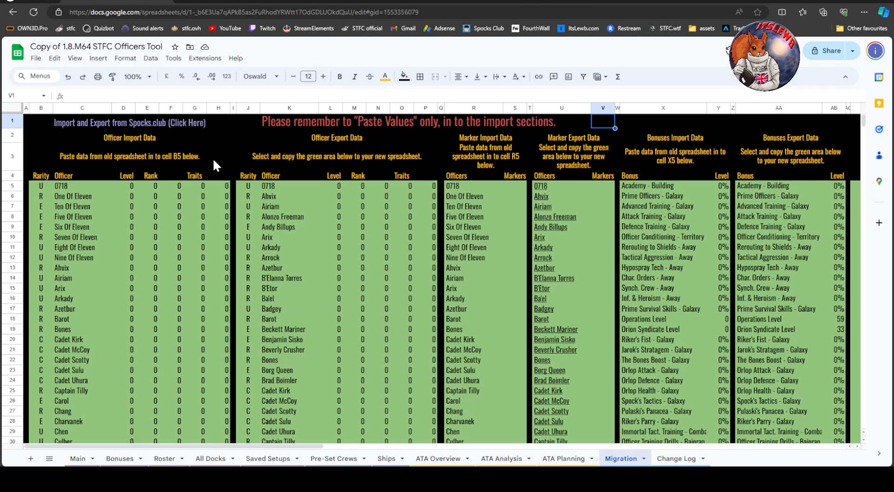
mouse_move(158, 125)
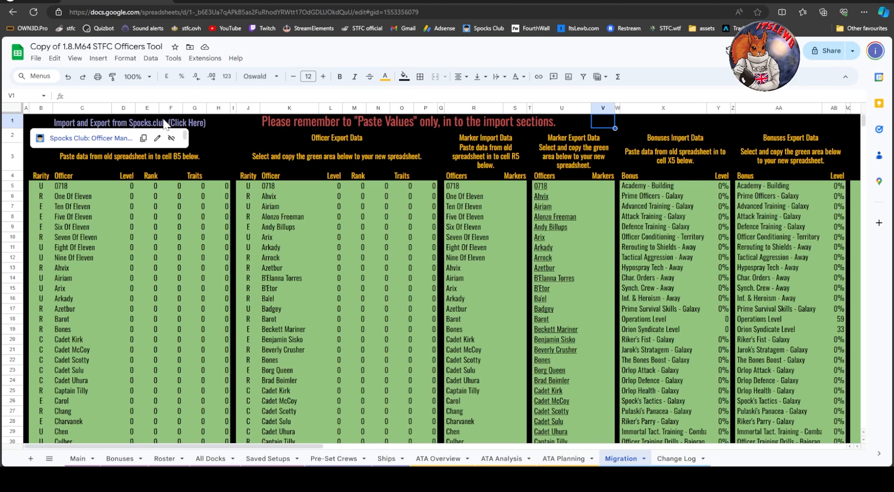
click(111, 138)
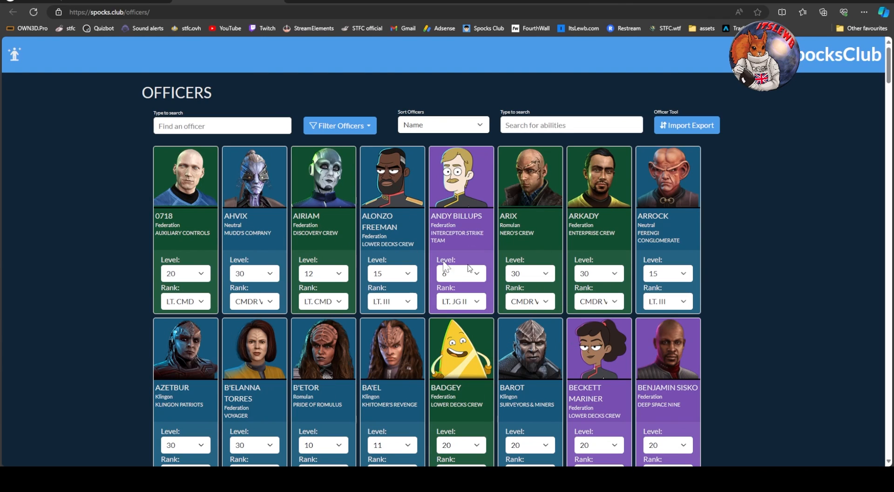
Look through the officer cards on Spocks Club and the level choices for officer 0718.
scroll(465, 373, down, 6)
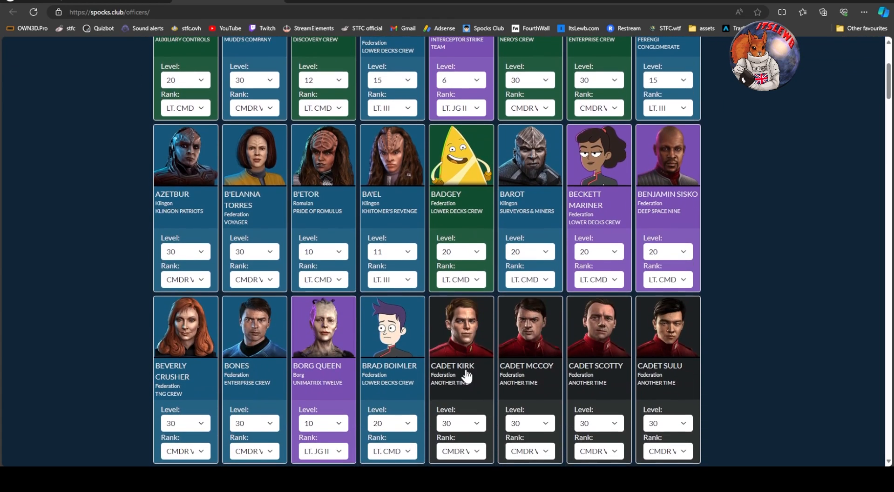
scroll(467, 376, down, 7)
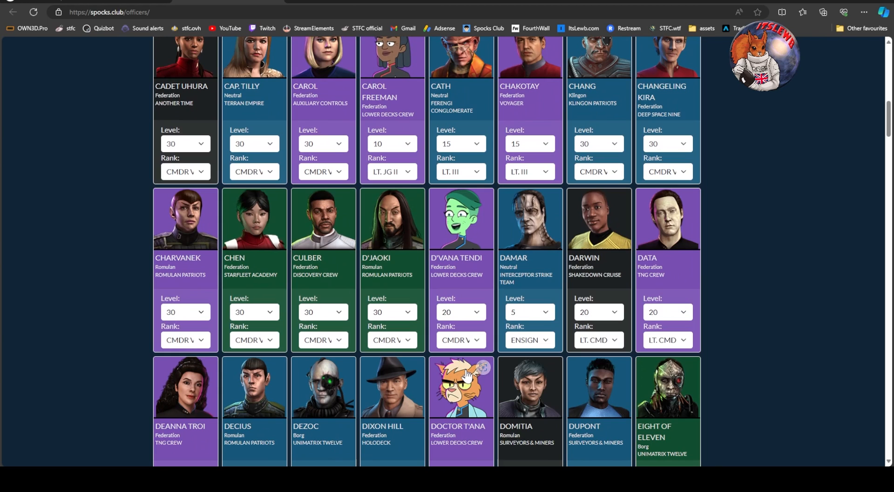
scroll(467, 376, up, 13)
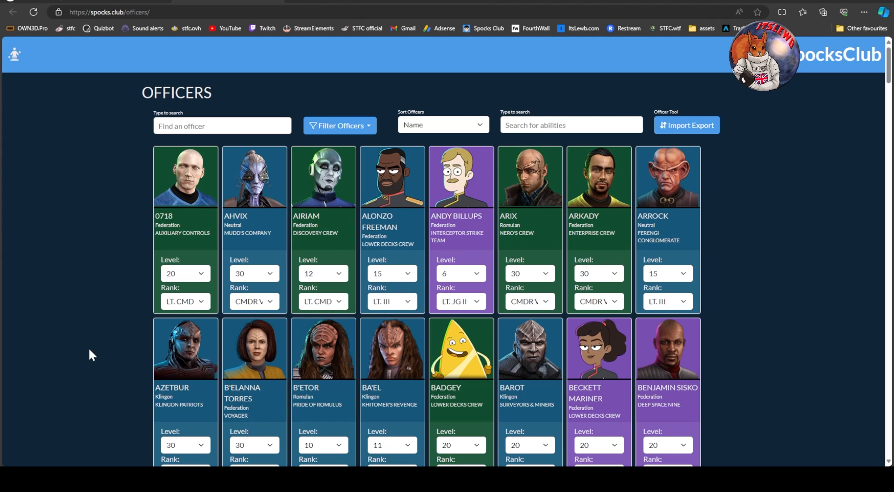
click(200, 275)
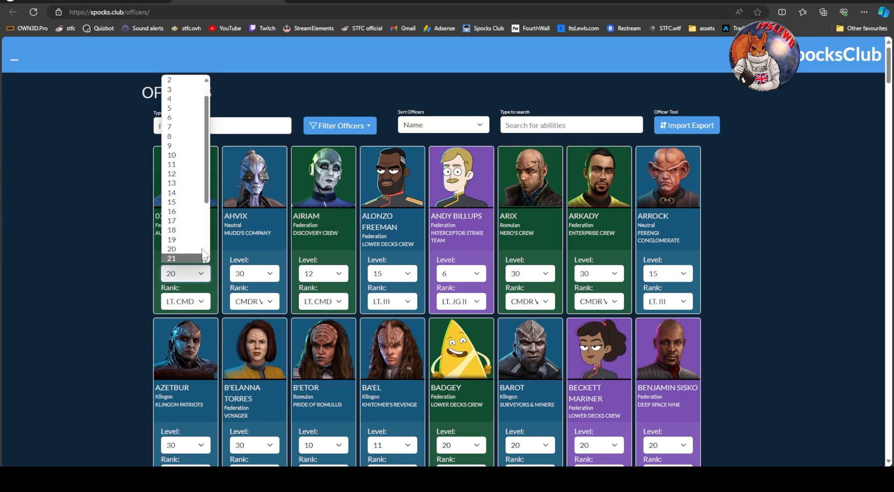
key(Down)
key(Down)
key(Down)
key(Down)
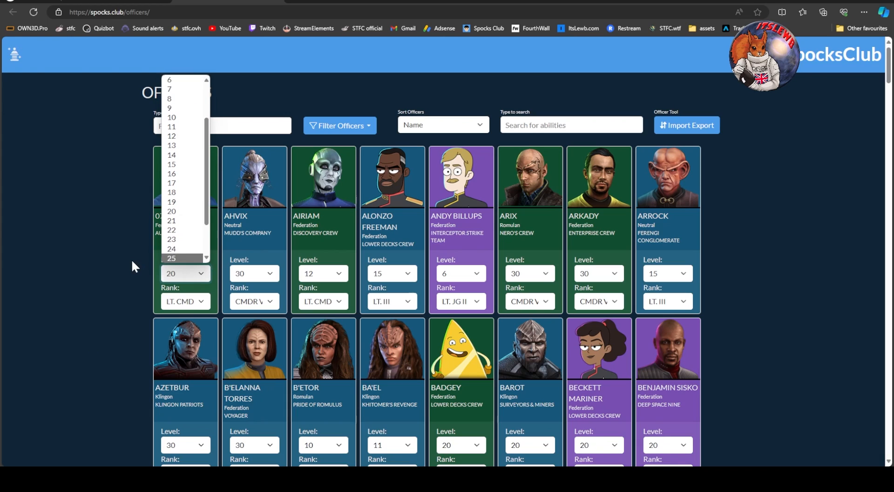
click(131, 260)
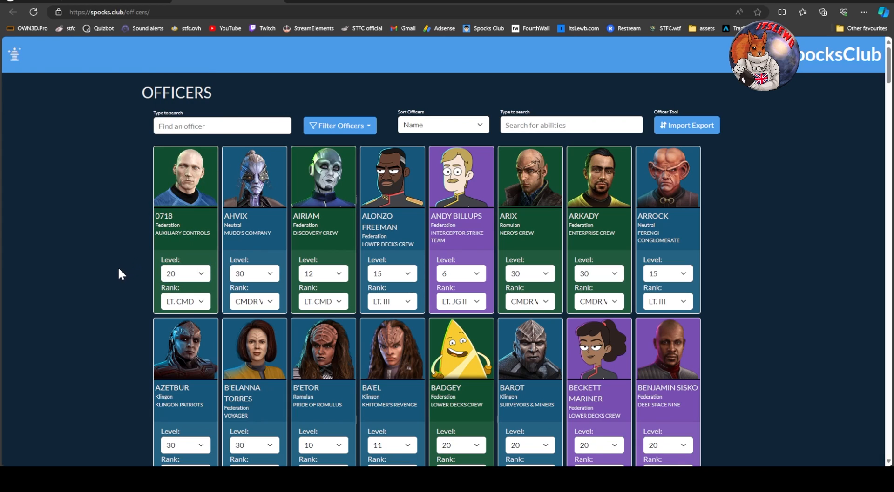
Open the Spocks Club page that explains syncing STFC data.
click(17, 62)
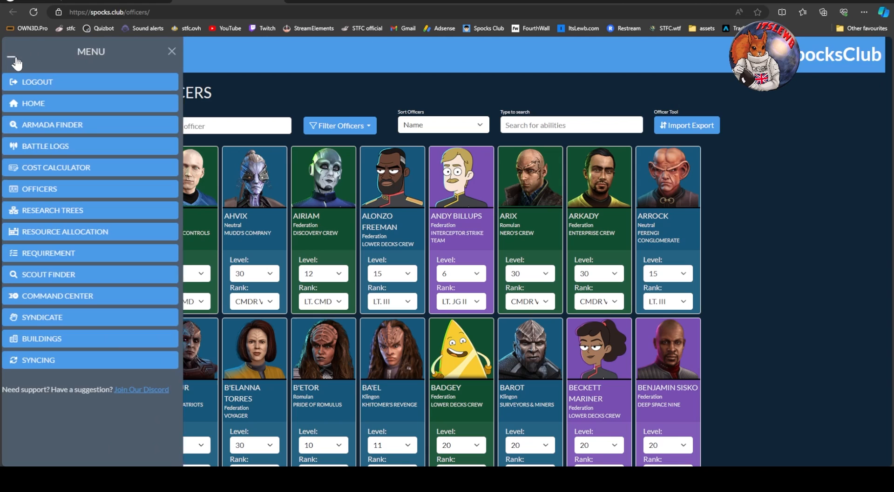
click(55, 362)
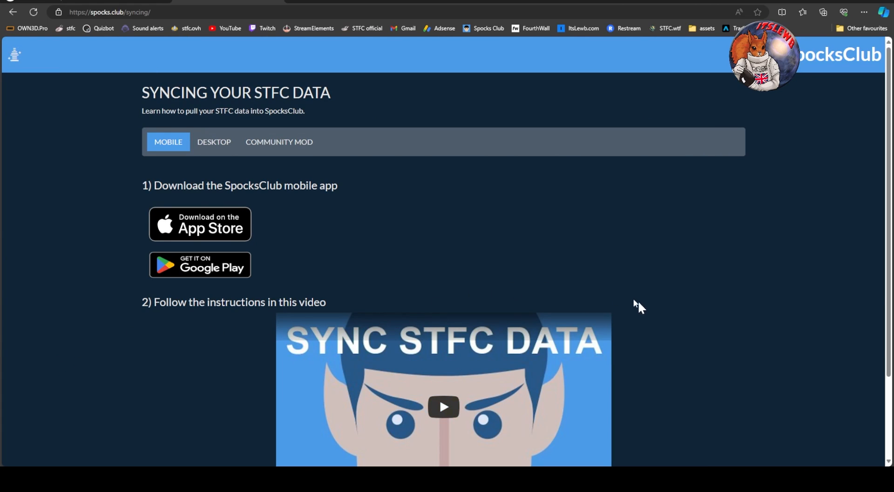
Look through the Mobile, Desktop and Community Mod instructions for syncing STFC data on Spocks Club.
scroll(653, 319, down, 1)
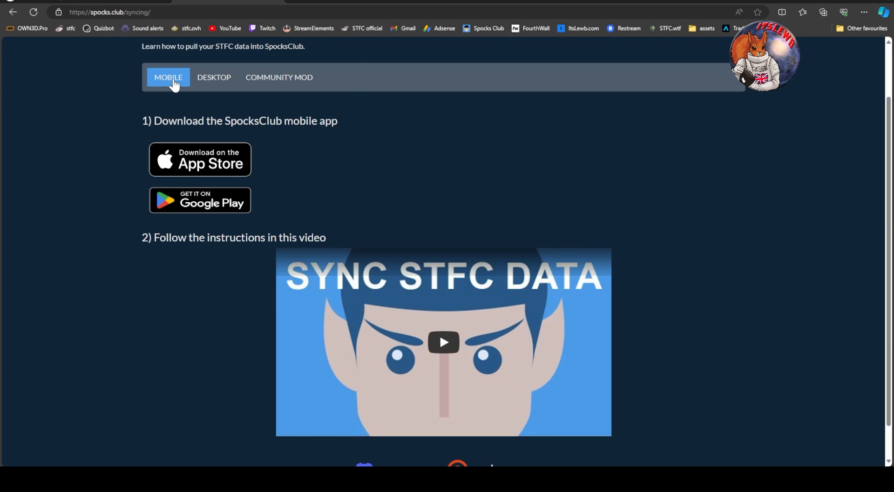
click(202, 84)
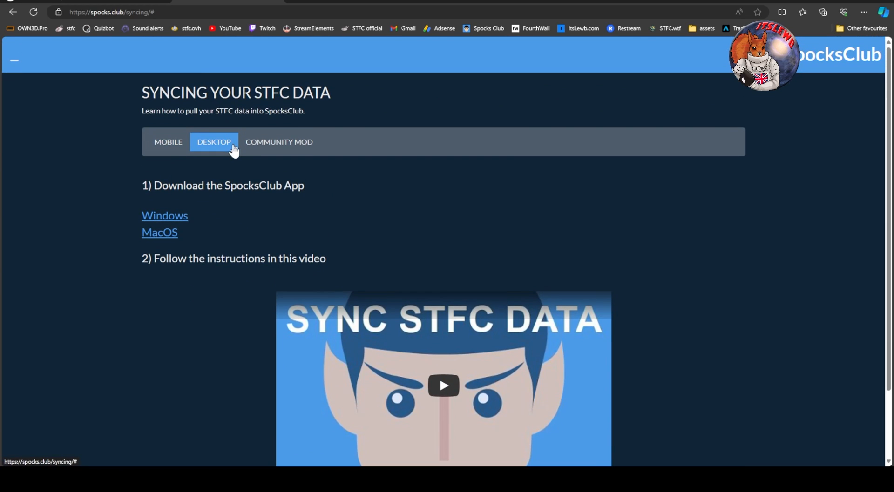
click(267, 148)
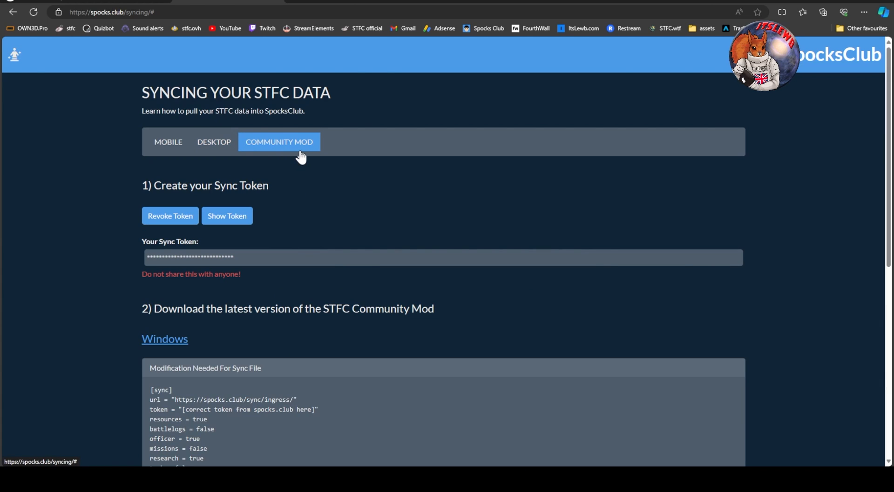
scroll(444, 373, down, 2)
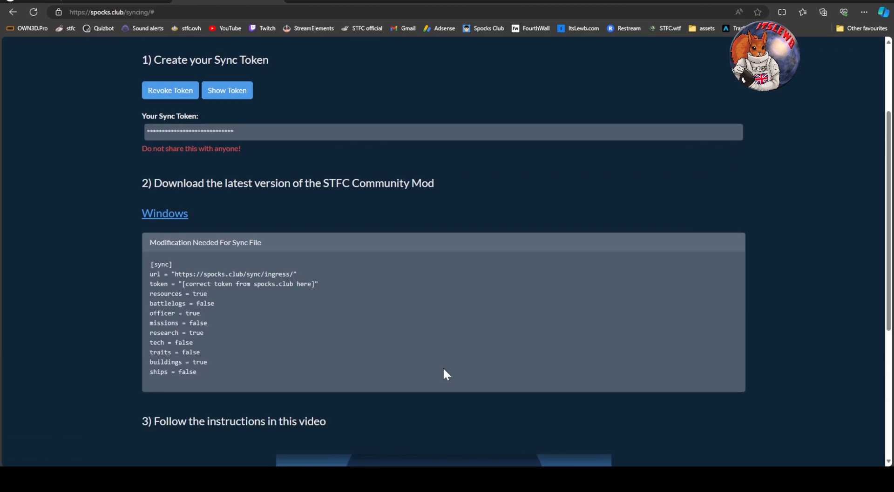
scroll(443, 368, down, 5)
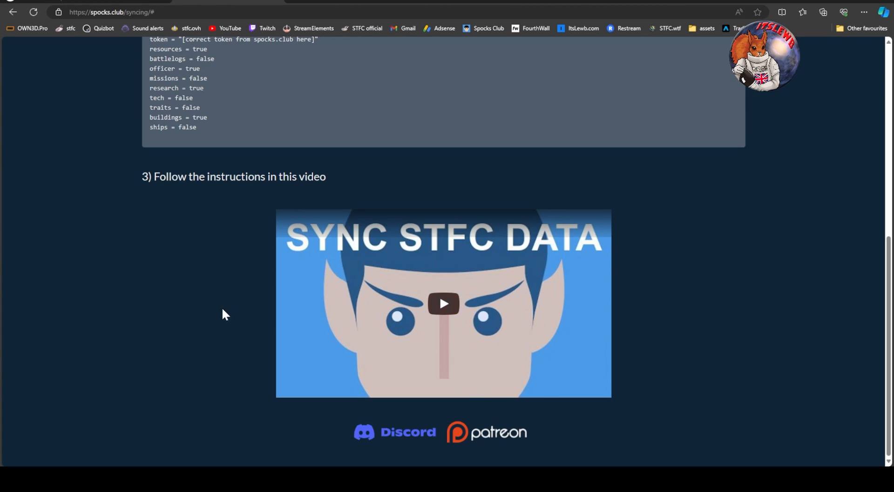
scroll(223, 314, up, 5)
scroll(222, 311, up, 2)
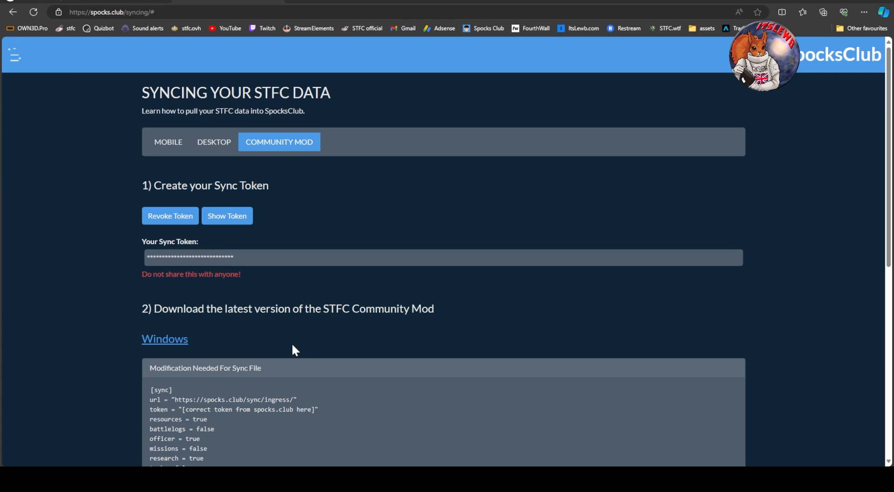
Go to the Officers page on Spocks Club and export the officers to the Officer Tool.
click(14, 58)
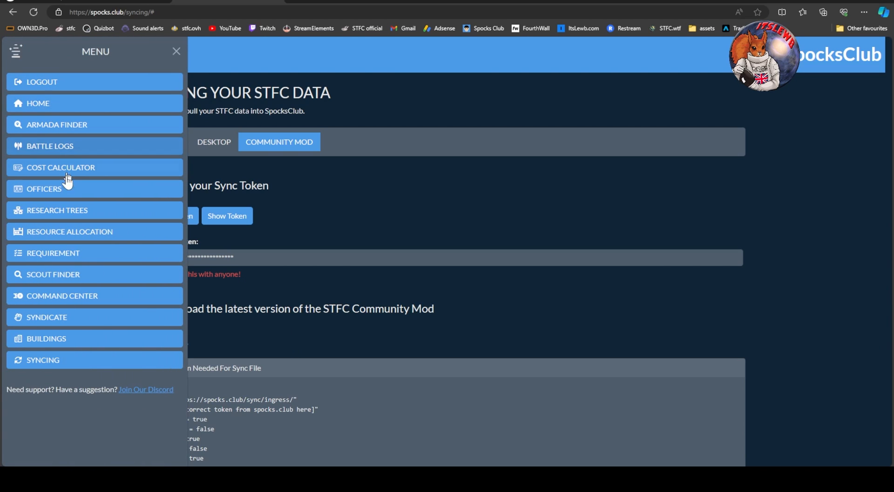
click(62, 195)
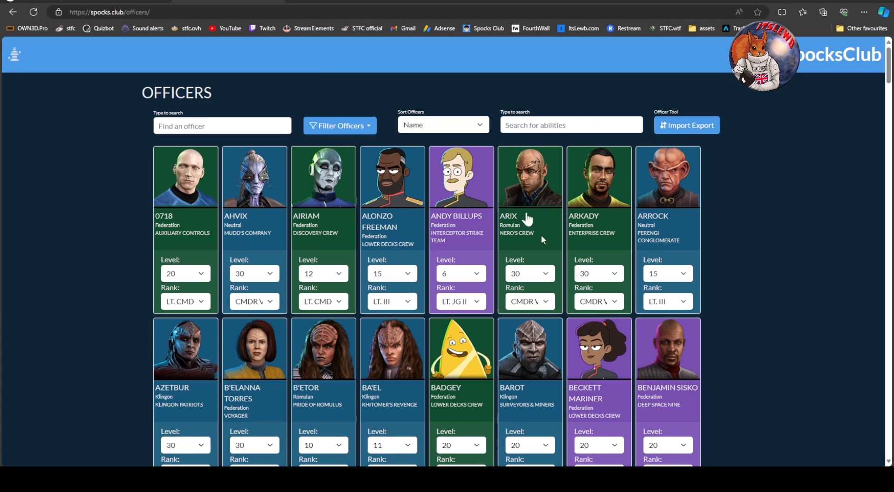
click(688, 133)
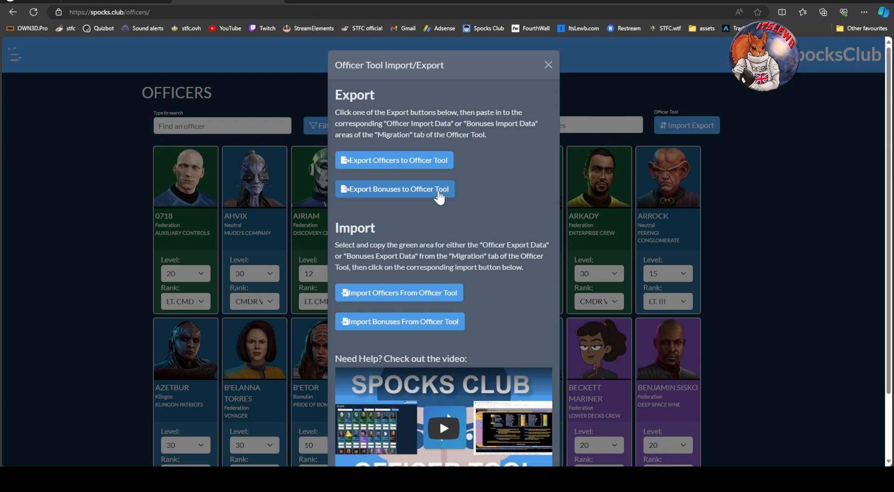
click(407, 169)
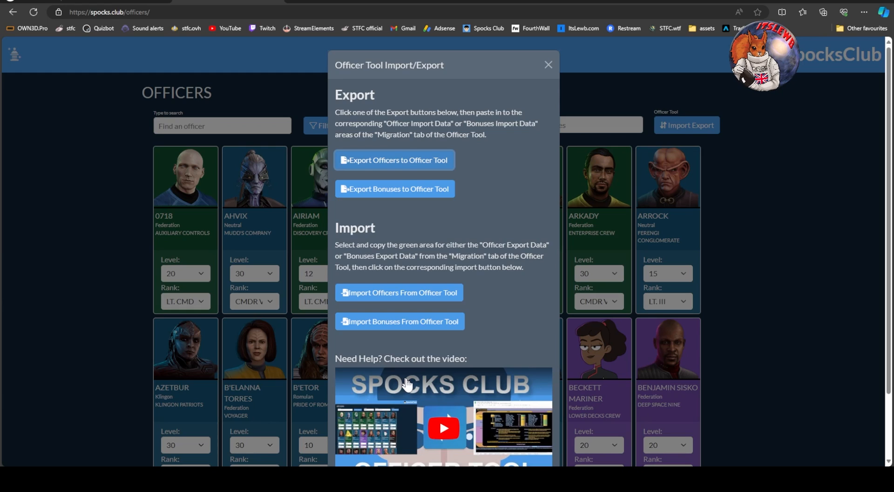
Switch to the Officers Tool spreadsheet and paste the exported officers as values only into cell B5 of the Migration sheet.
mouse_move(458, 479)
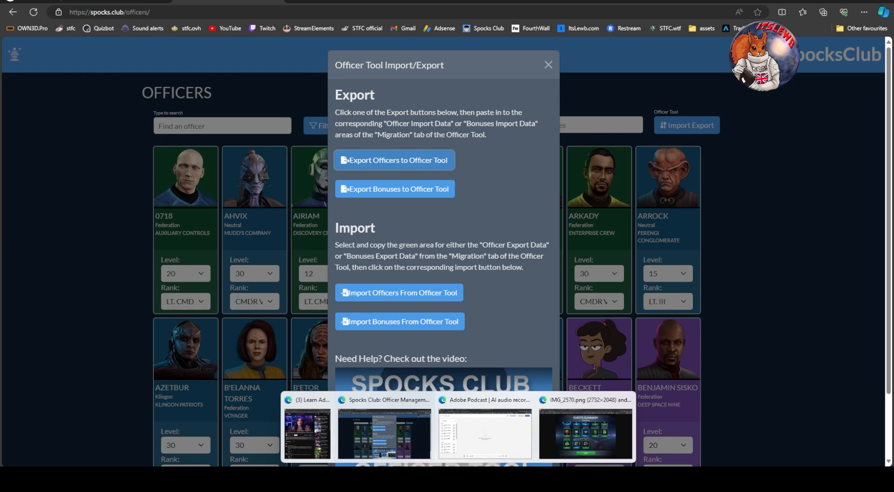
mouse_move(465, 448)
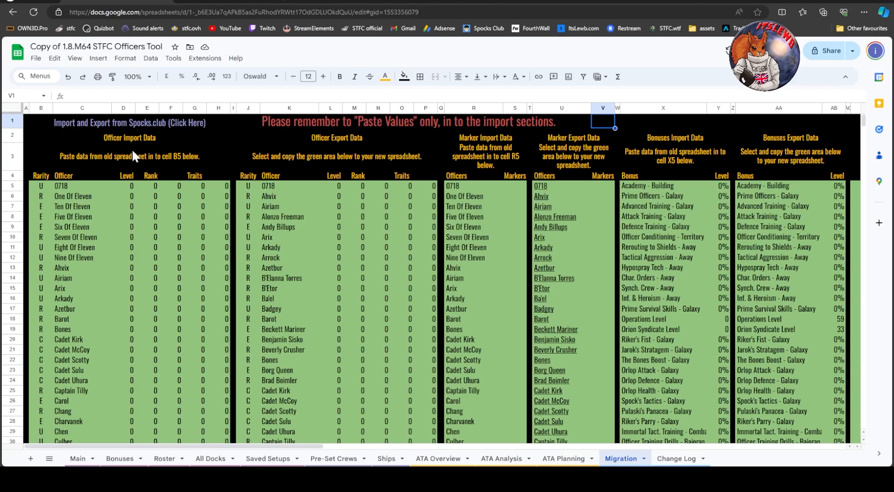
click(39, 184)
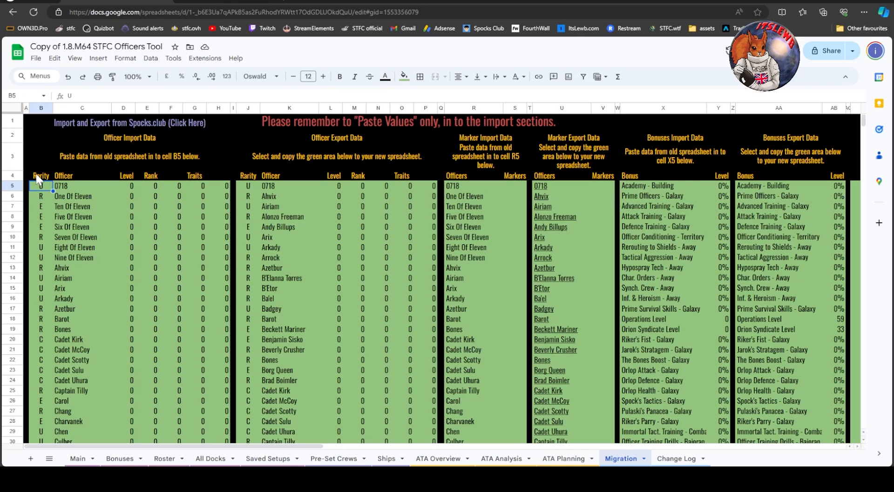
right_click(41, 185)
mouse_move(90, 191)
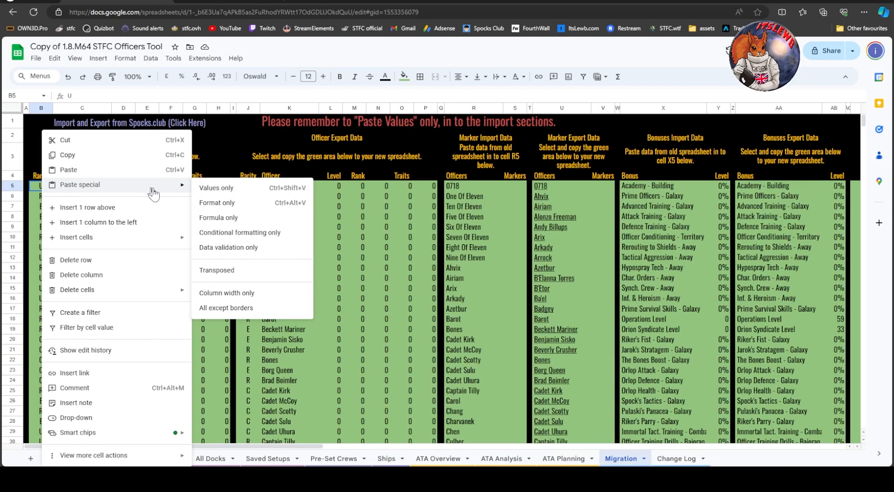
click(214, 188)
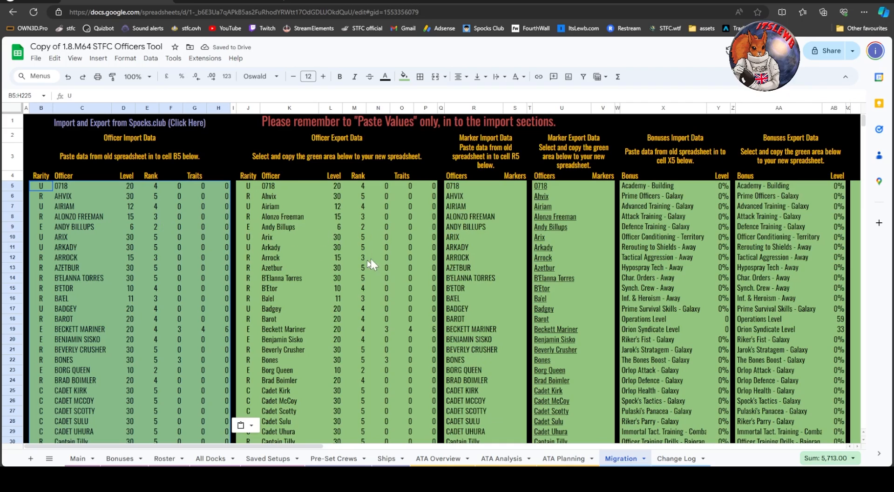
Compare the imported officer levels with the game's Officers screen, returning to the Migration sheet.
mouse_move(314, 258)
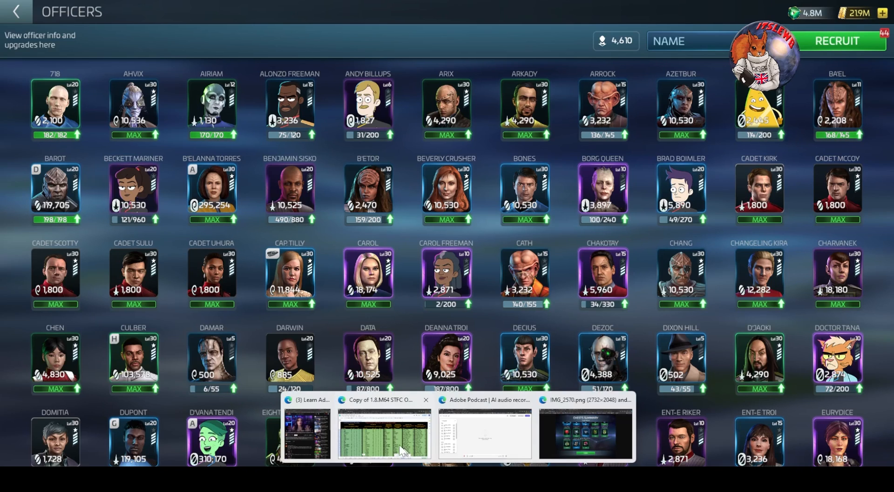
mouse_move(389, 436)
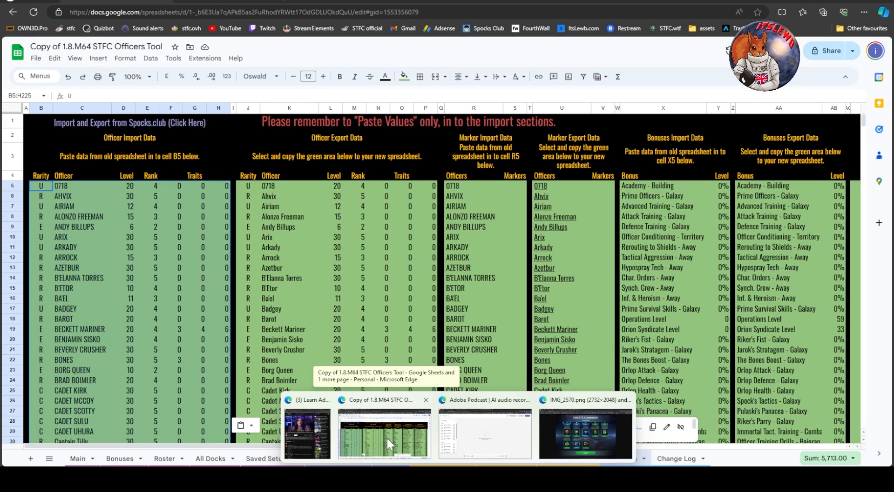
click(386, 437)
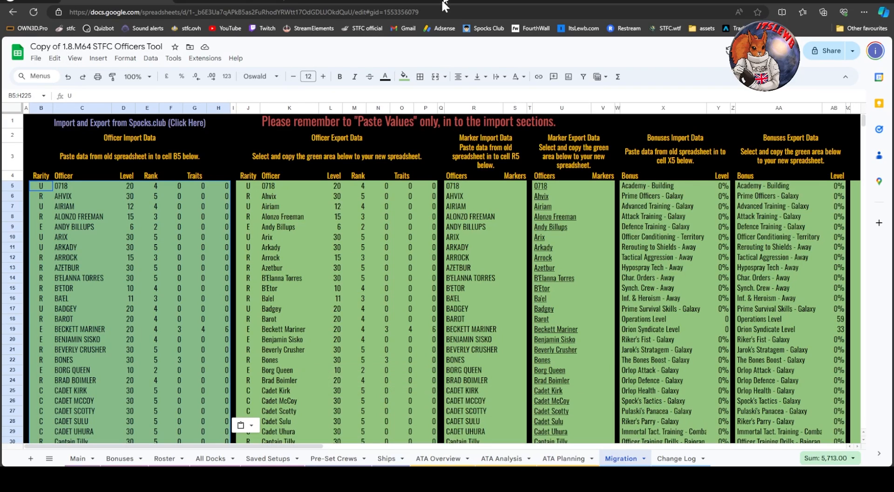
Check the Bonuses sheet, then export the bonuses to the Officer Tool from Spocks Club.
click(120, 458)
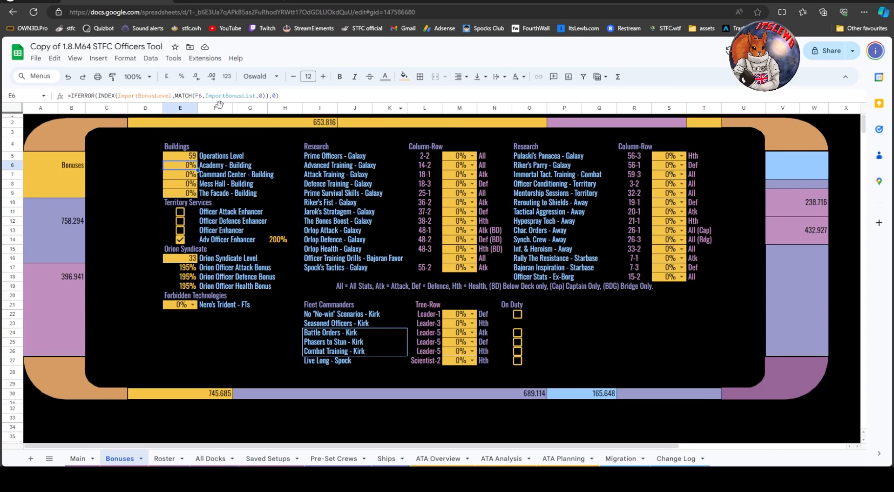
click(233, 2)
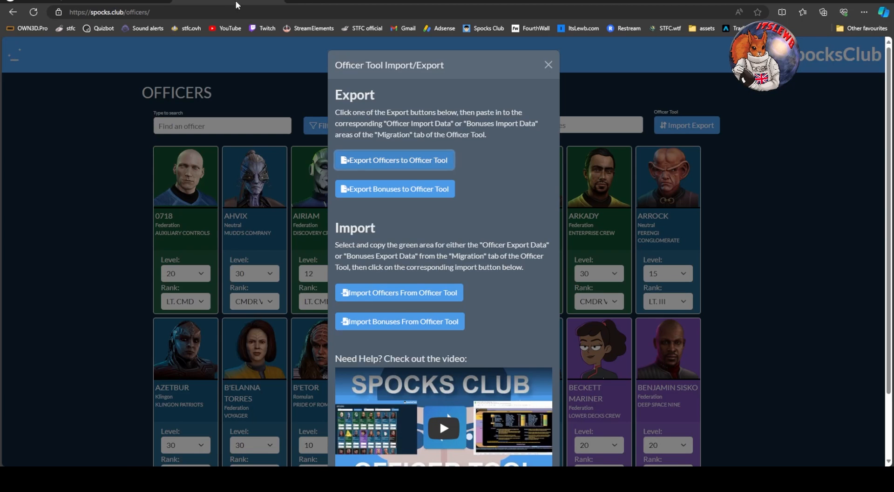
click(391, 196)
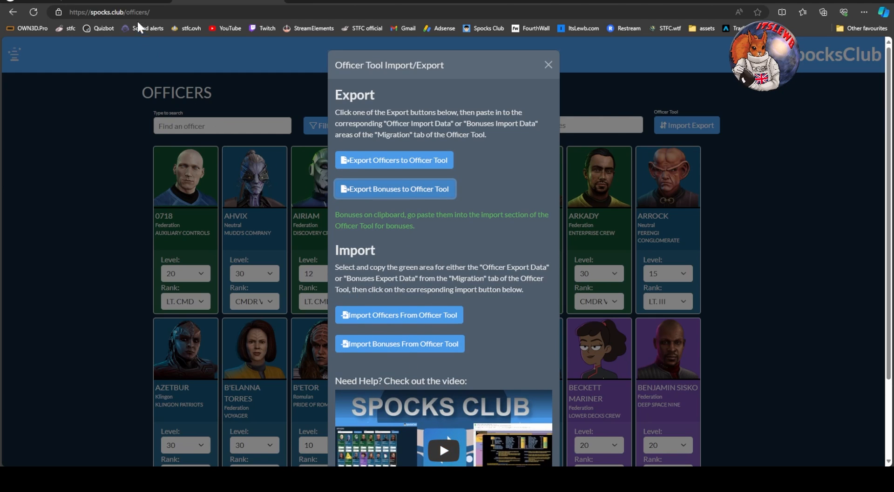
Paste the exported bonuses as values only into cell X5 of the Migration sheet and review them on the Bonuses sheet.
click(129, 2)
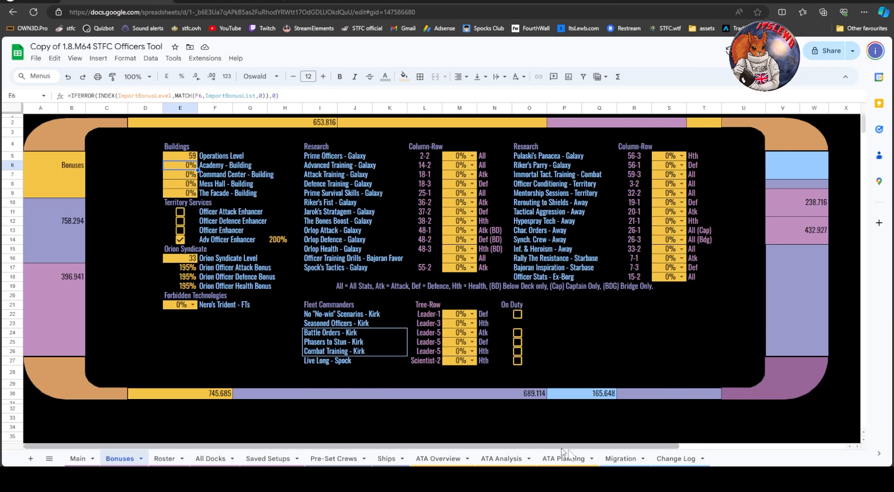
click(620, 459)
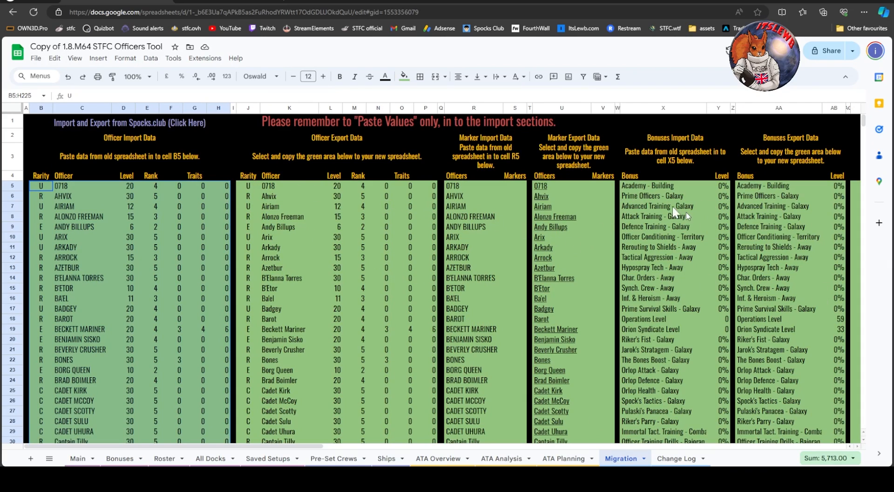
click(626, 187)
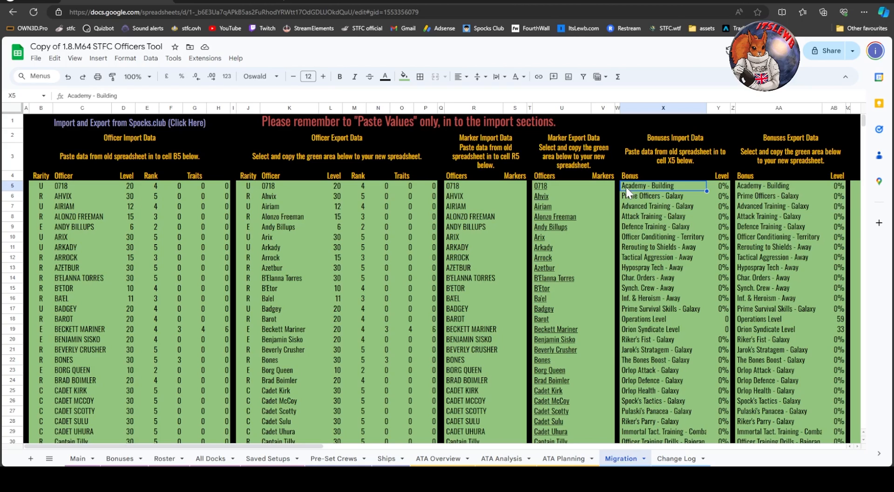
right_click(626, 188)
mouse_move(644, 187)
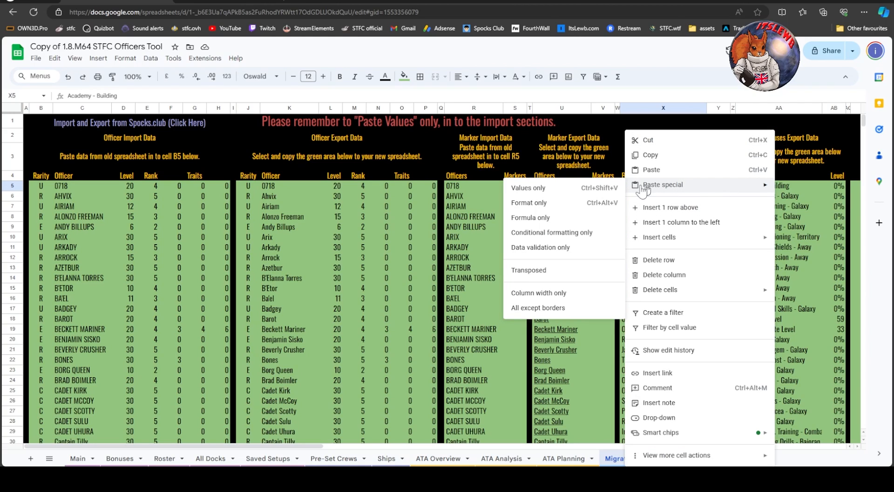
click(541, 188)
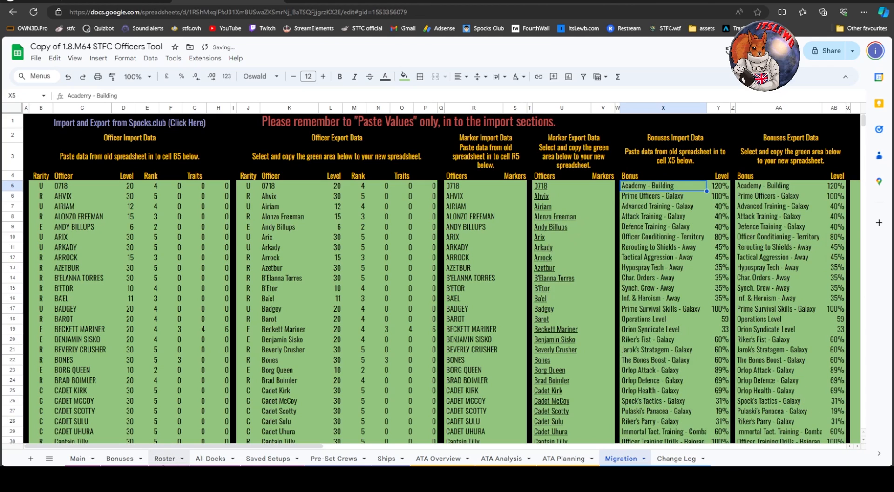
click(122, 459)
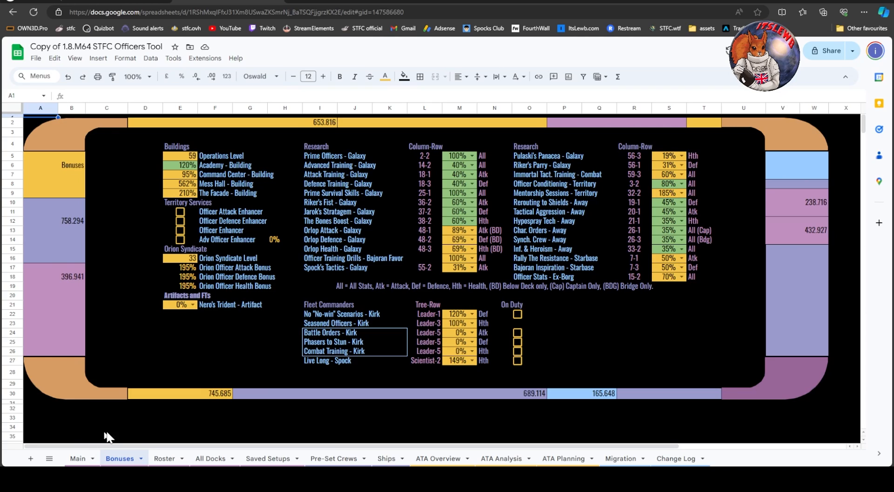
mouse_move(485, 462)
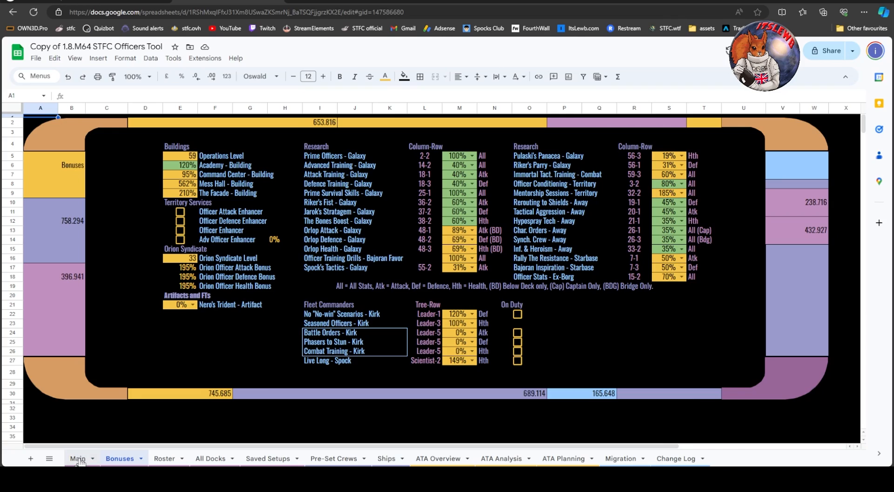
On the Roster sheet, assign Azetbur to the middle Bridge slot of the Ship Loadout Calculator.
click(163, 459)
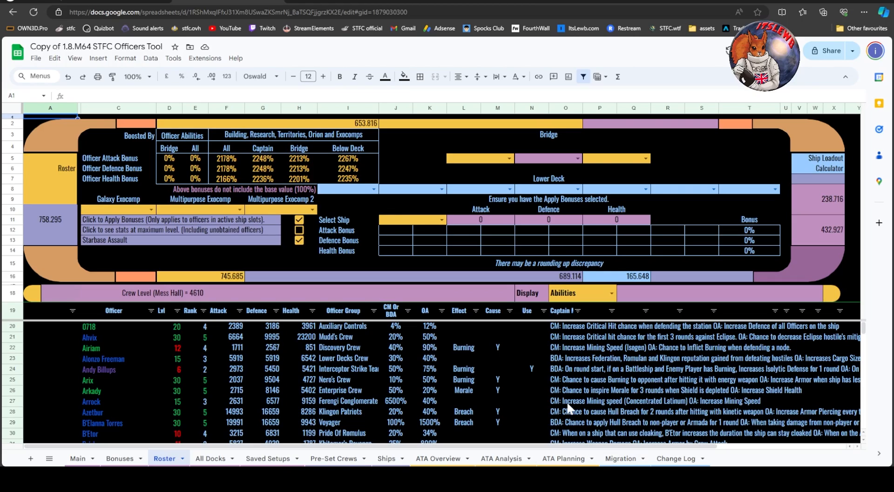
click(578, 158)
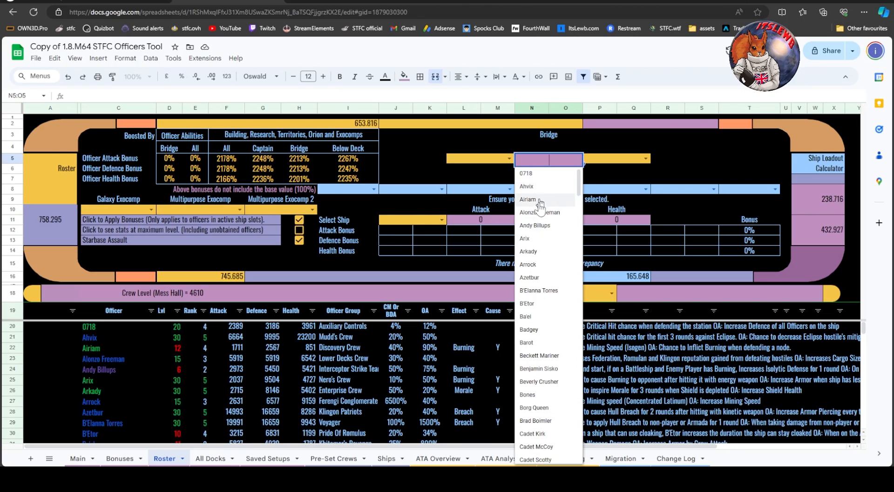
click(537, 212)
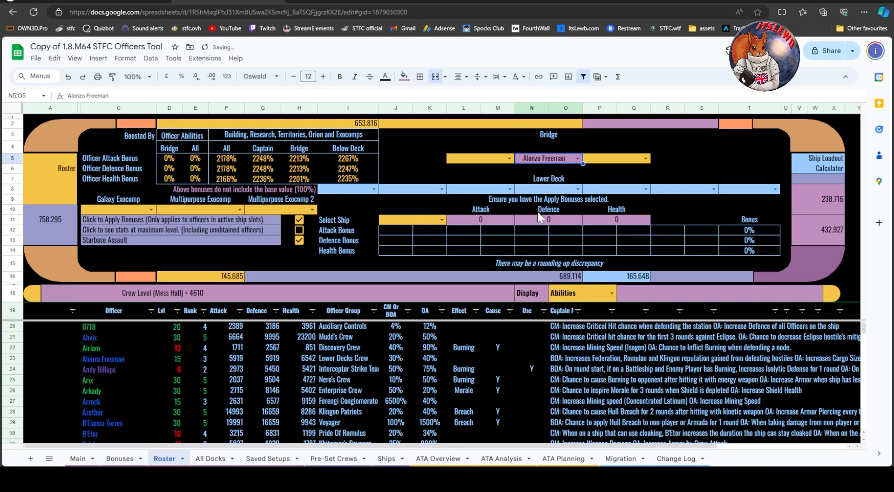
click(577, 158)
click(533, 261)
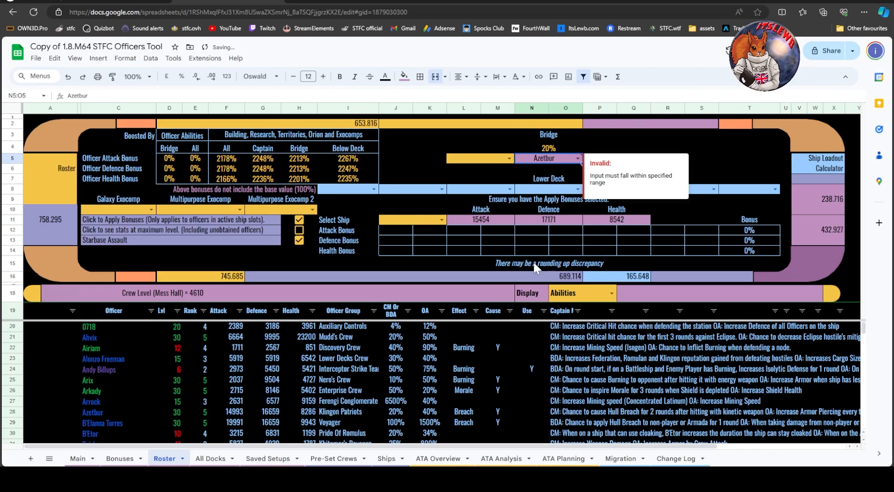
Assign Arrock to the Bridge slot before Azetbur and Arkady to the Lower Deck slot beneath Arrock.
click(508, 159)
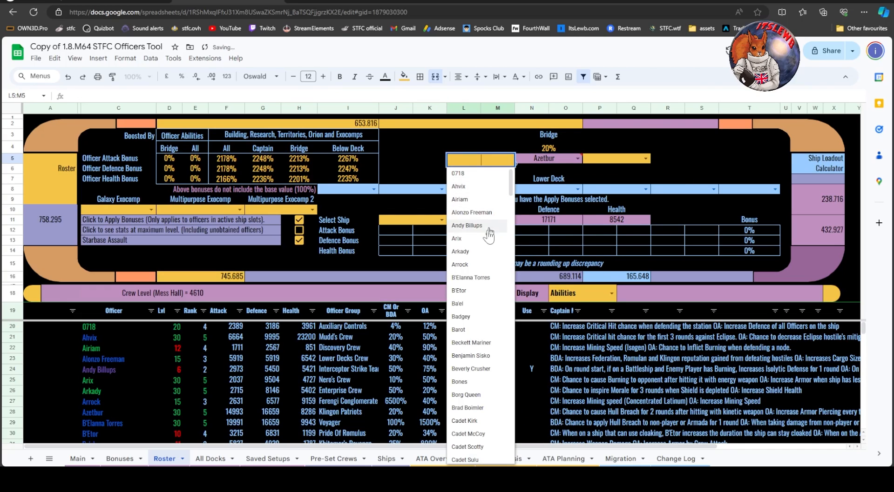
click(472, 265)
click(507, 188)
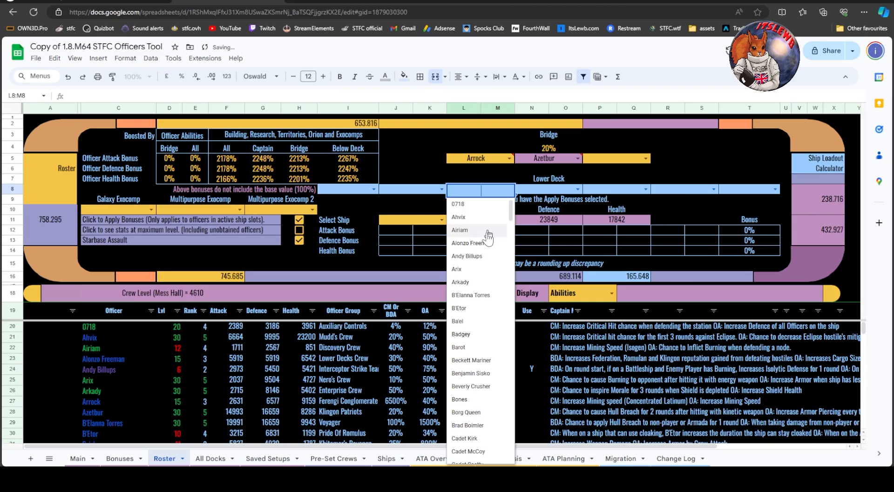
click(472, 282)
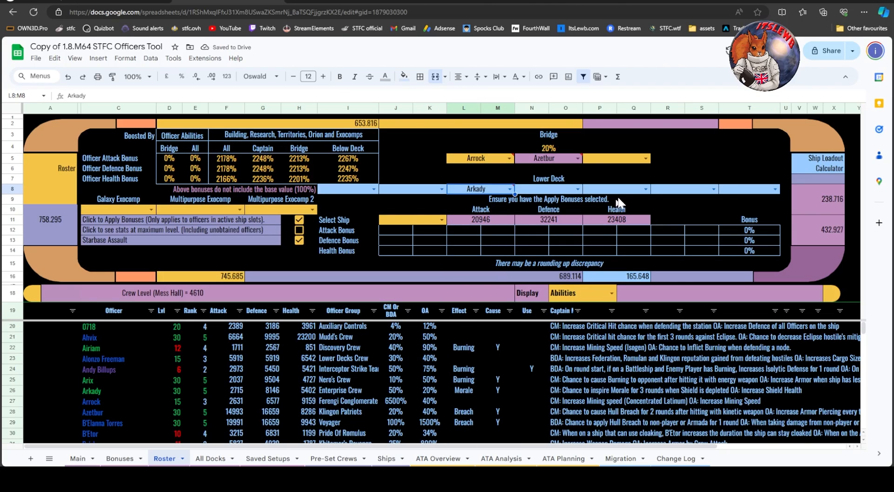
Assign B'Elanna Torres to the second Lower Deck slot and Ba'el to the first, ahead of Arkady.
click(440, 189)
click(456, 240)
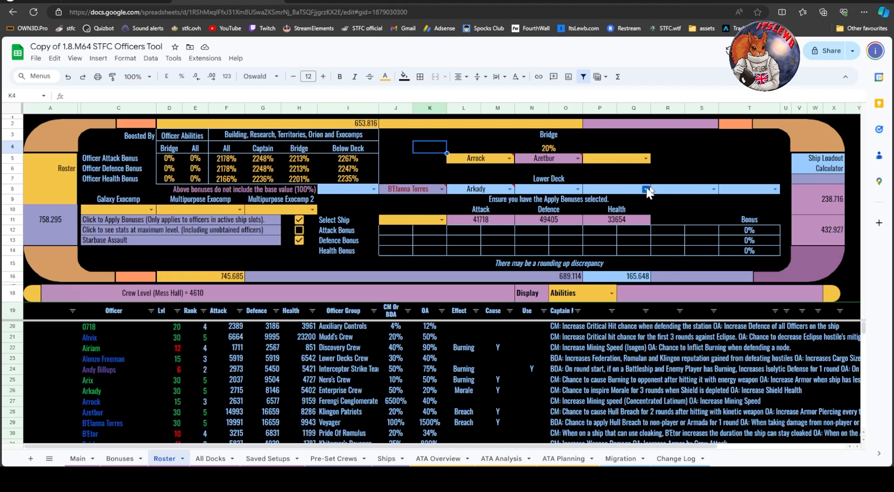
click(373, 189)
click(347, 344)
Select the Augur as the ship in the Ship Loadout Calculator.
click(441, 223)
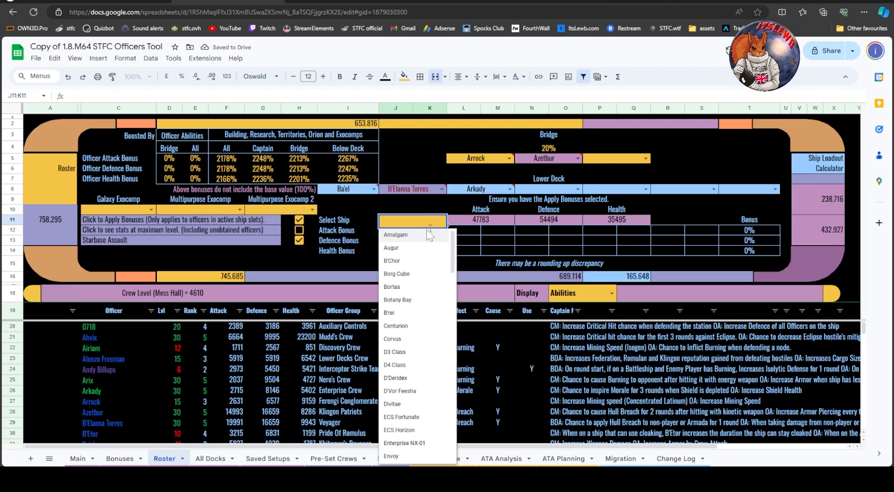
click(408, 196)
click(717, 151)
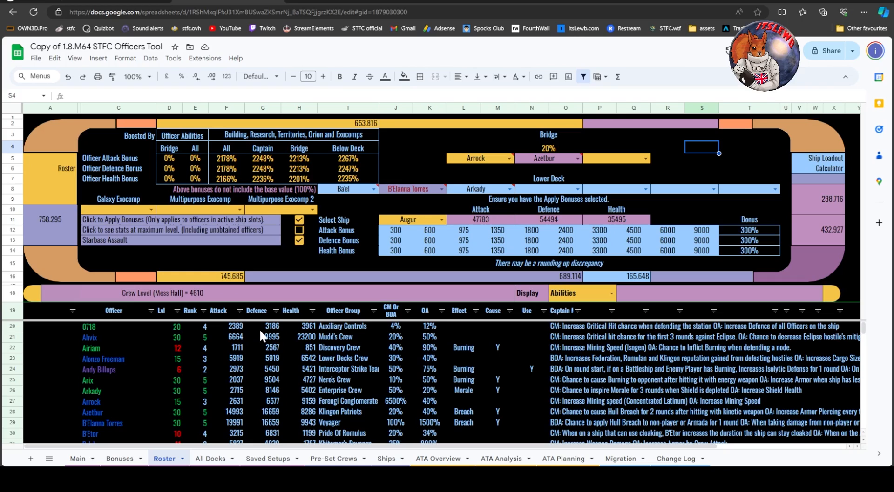
Sort the officer list by Attack in ascending order, and re-sort it in descending order.
click(239, 311)
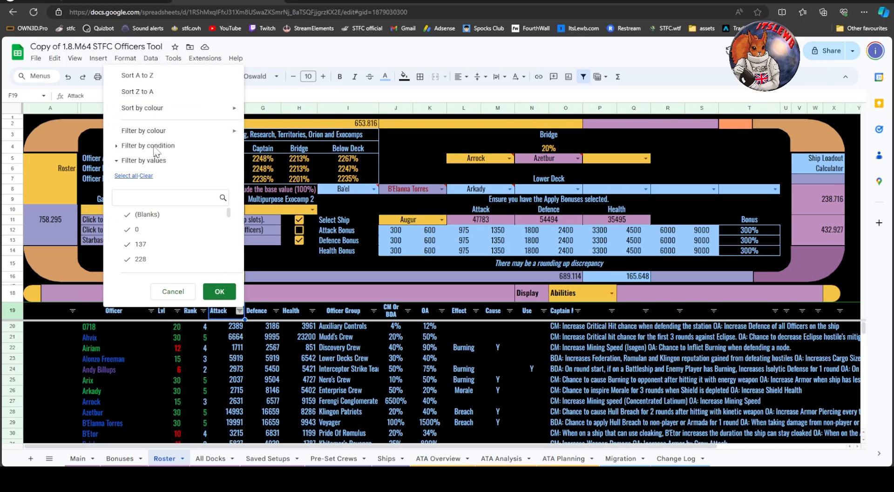
click(146, 77)
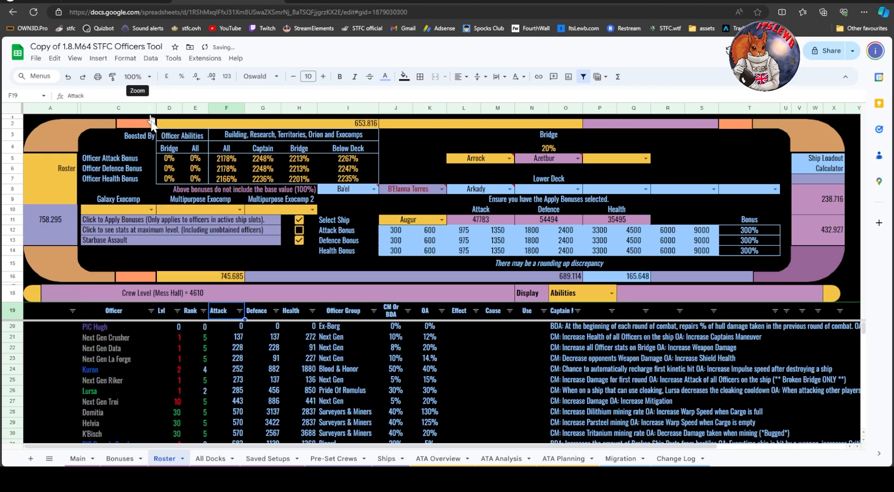
click(239, 311)
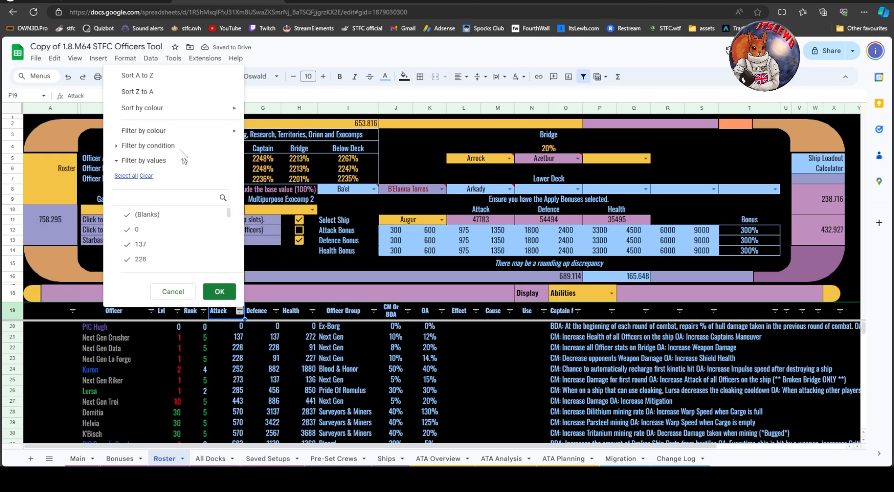
click(158, 91)
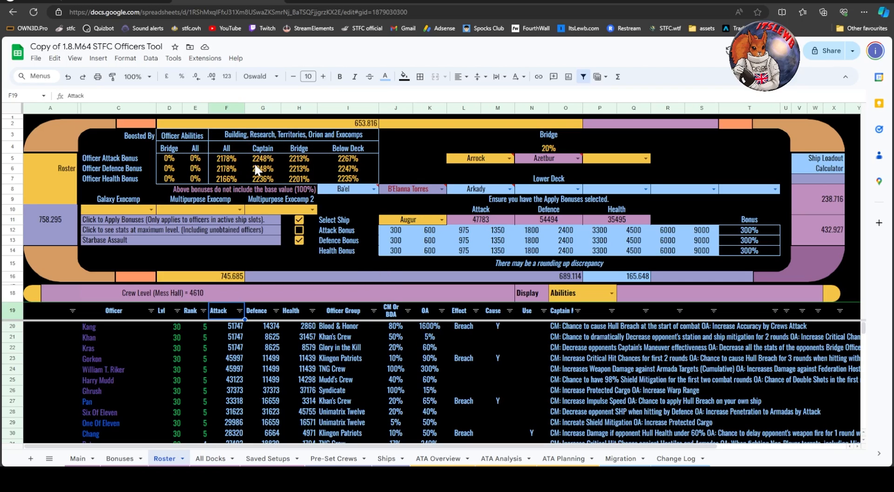
Replace Arrock with Wesley Crusher in the first Bridge slot of the Ship Loadout Calculator.
click(509, 159)
key(BackSpace)
key(BackSpace)
key(BackSpace)
key(BackSpace)
key(BackSpace)
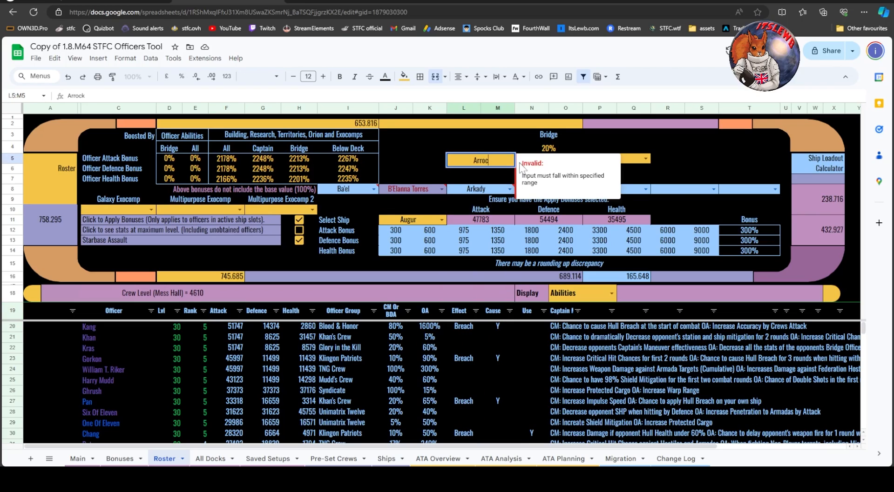
key(BackSpace)
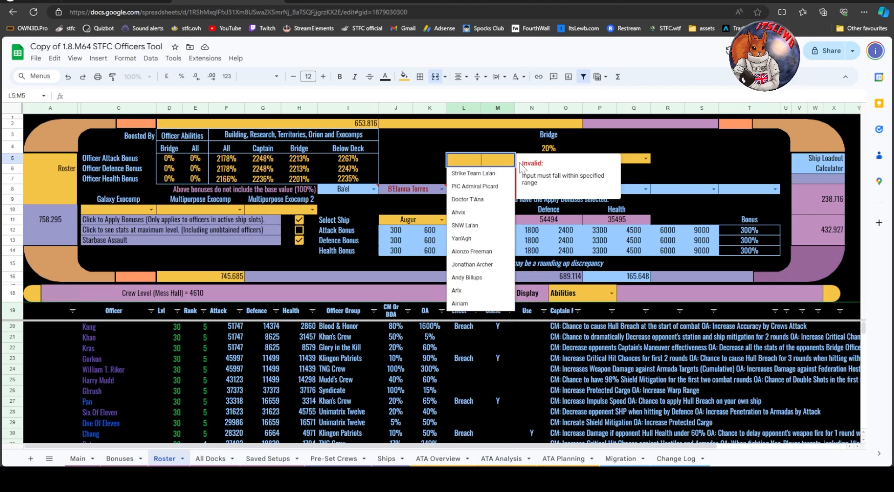
text(we)
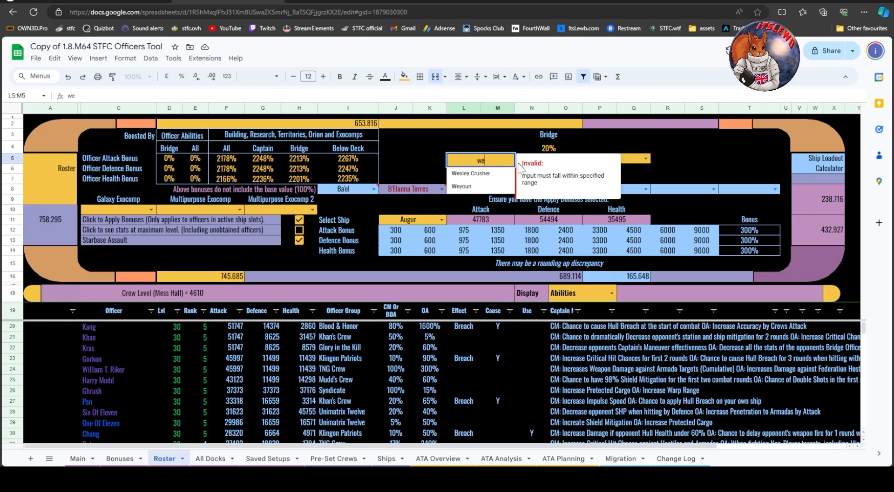
click(489, 172)
click(444, 136)
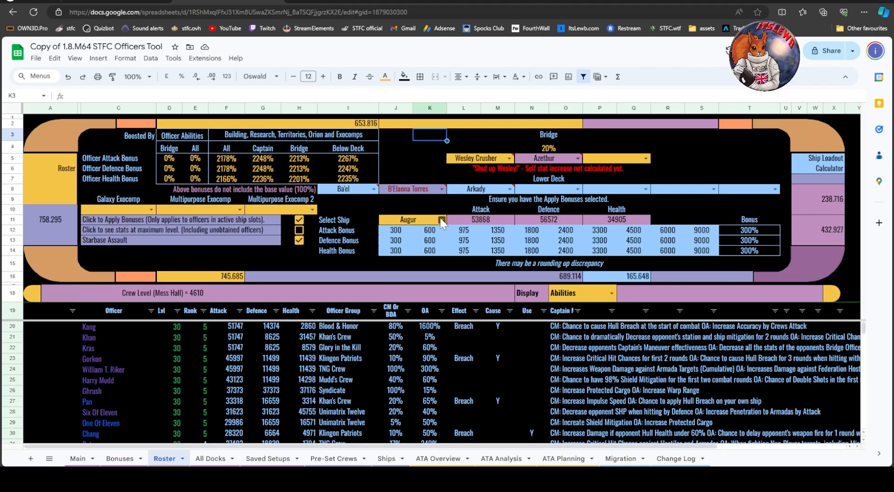
Clear Arkady, B'Elanna Torres and Ba'el from the Lower Deck and Wesley Crusher from the Bridge, keeping only Azetbur.
click(496, 192)
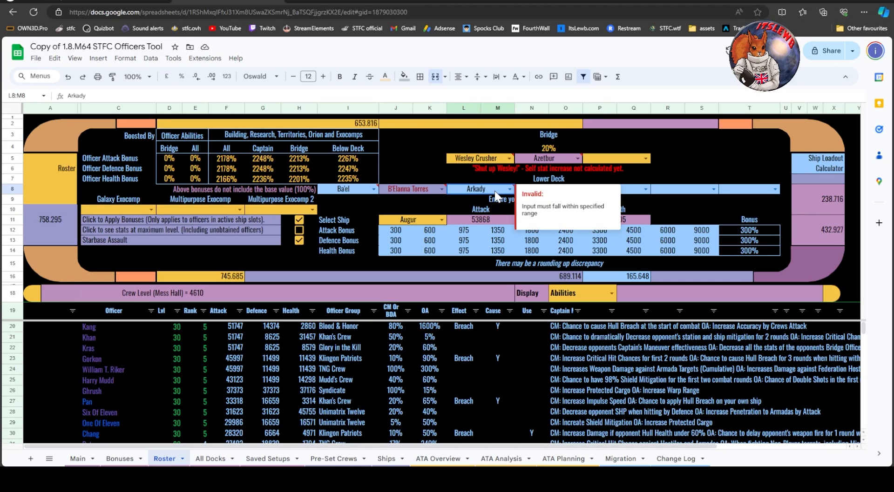
key(Delete)
click(409, 191)
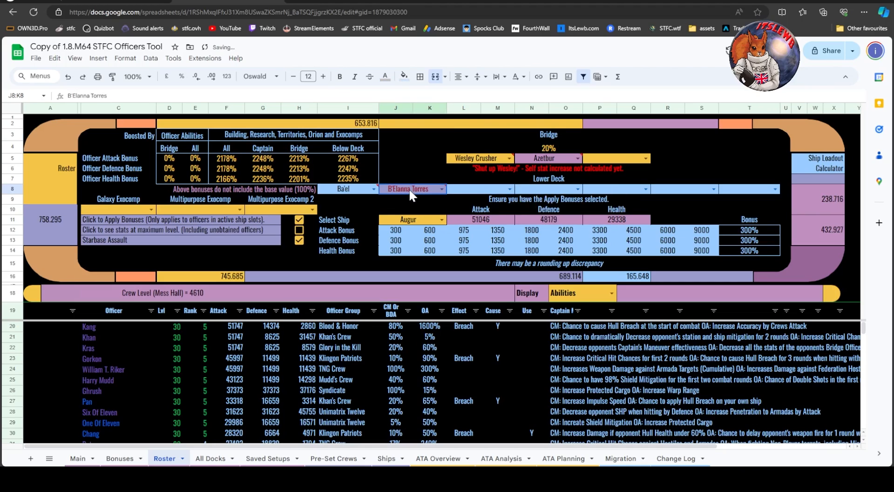
key(Delete)
click(340, 189)
key(Delete)
click(478, 160)
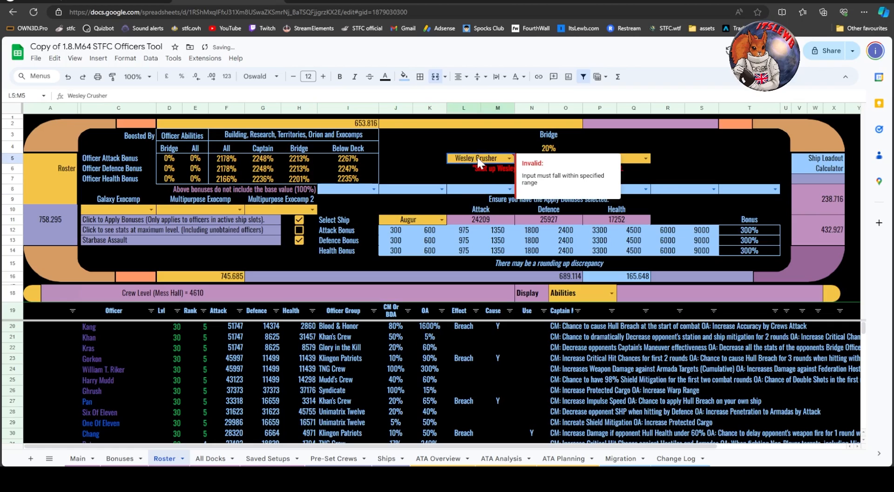
key(Delete)
click(756, 139)
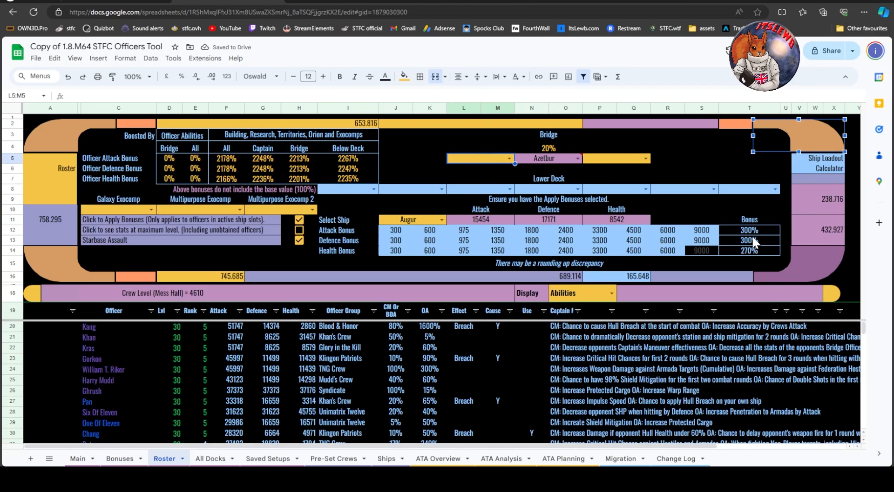
Change the selected ship to the Borg Cube and fill the three Bridge slots with Kang, Khan and Kras.
click(439, 220)
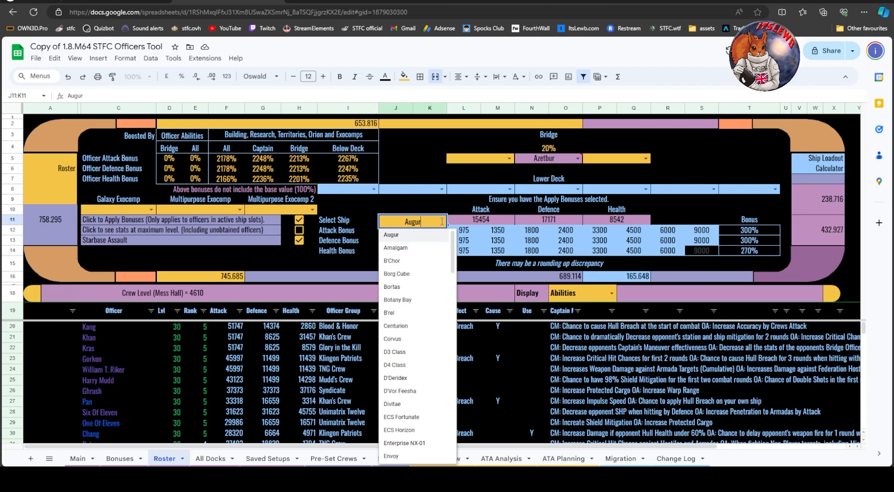
click(406, 272)
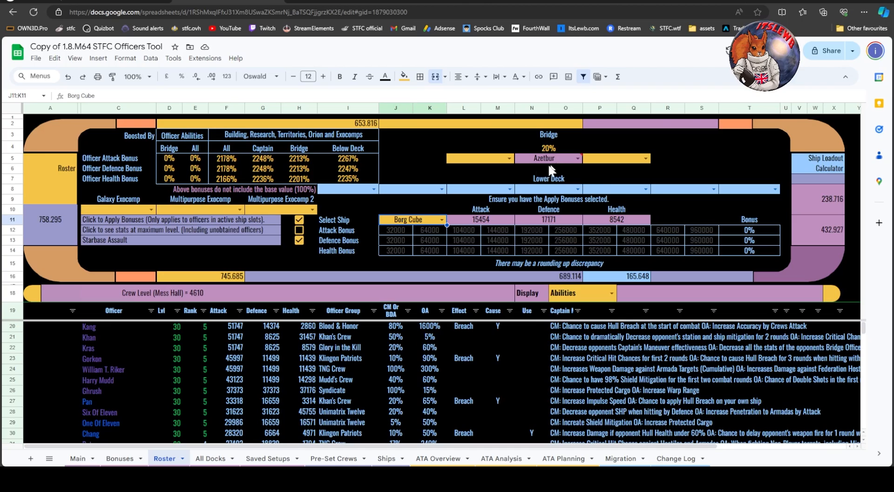
click(509, 159)
click(477, 174)
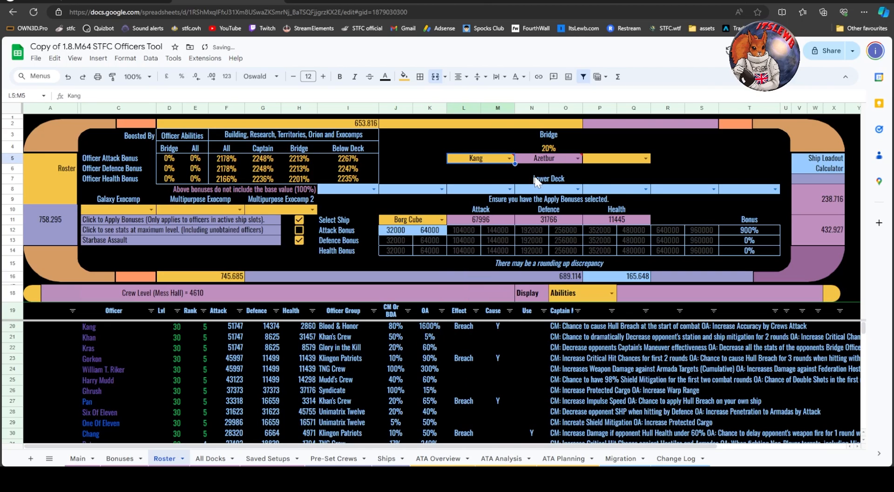
click(577, 158)
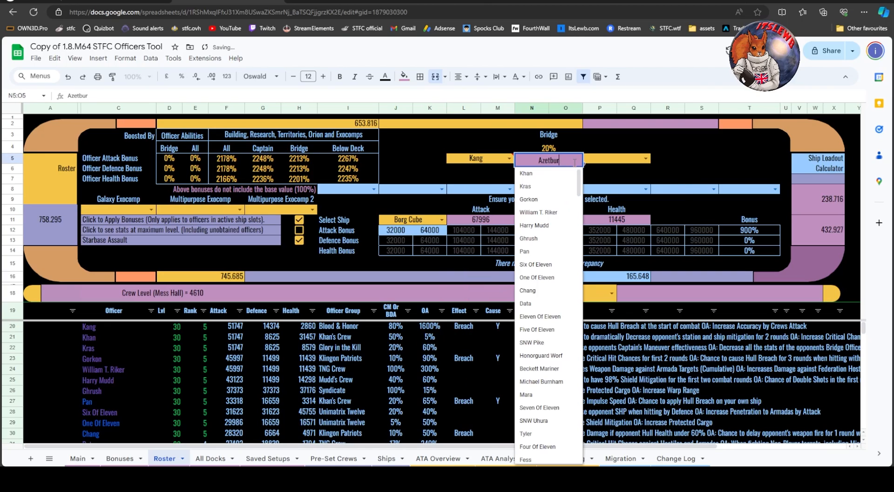
click(540, 183)
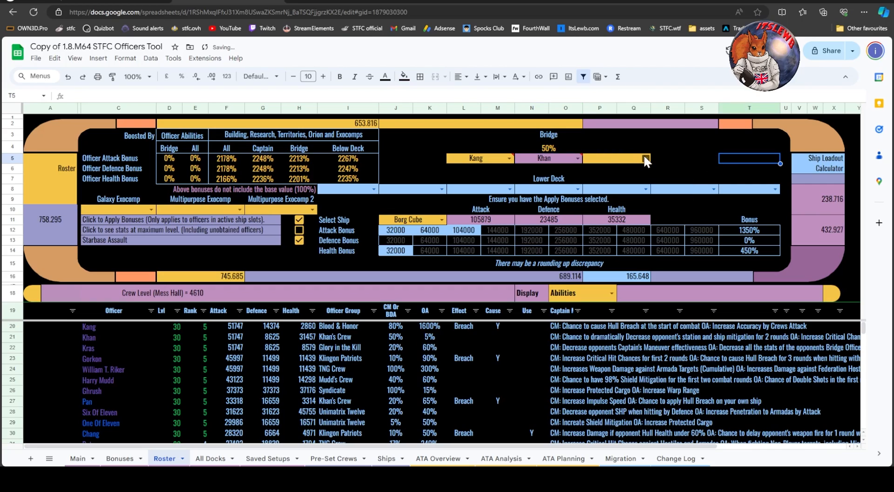
click(645, 158)
click(594, 173)
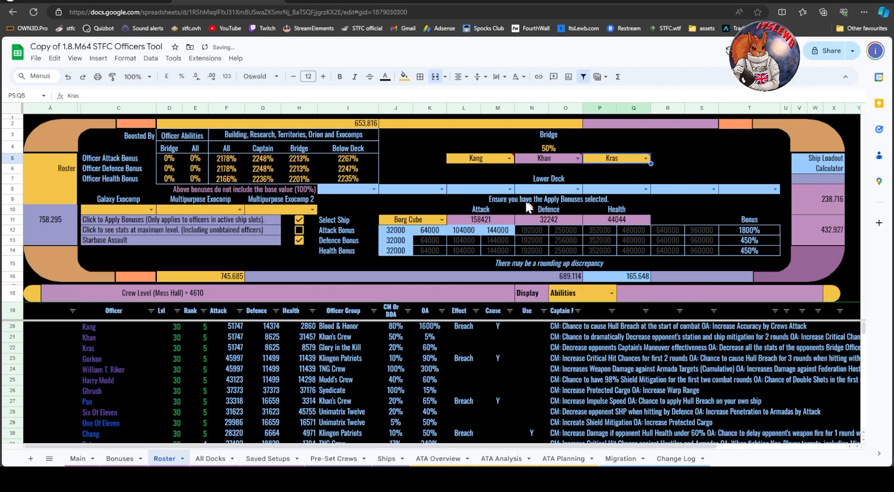
Assign William T. Riker to the first Lower Deck slot and set the Galaxy Exocomp to Officer Defense 130%.
click(373, 189)
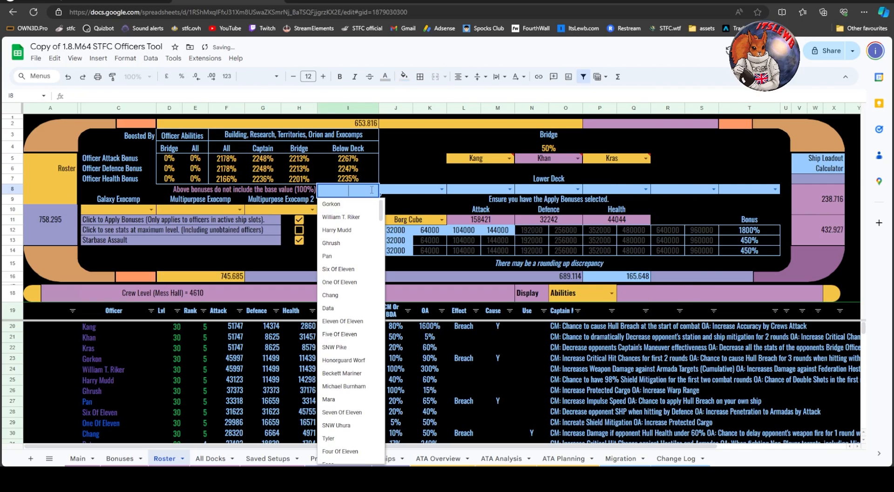
click(341, 217)
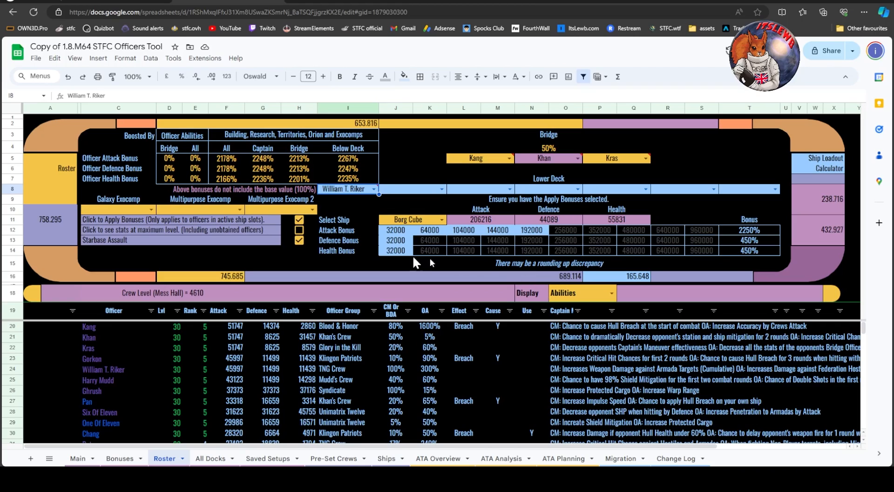
click(151, 209)
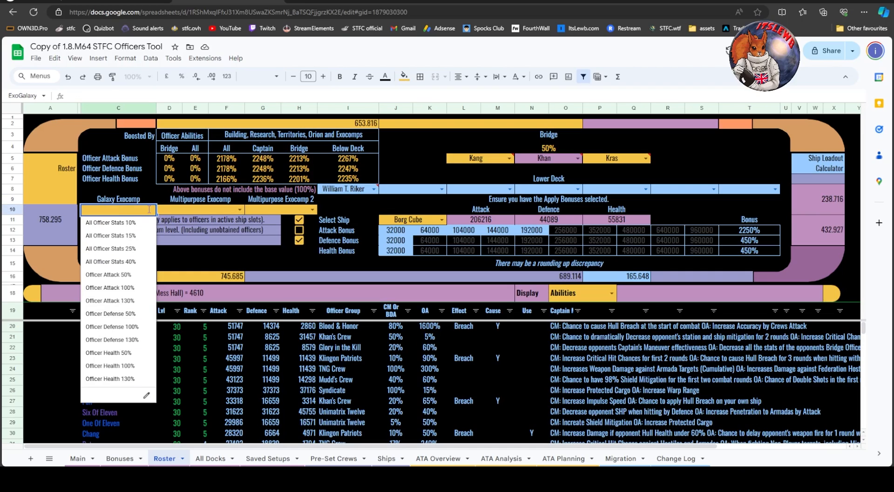
click(112, 340)
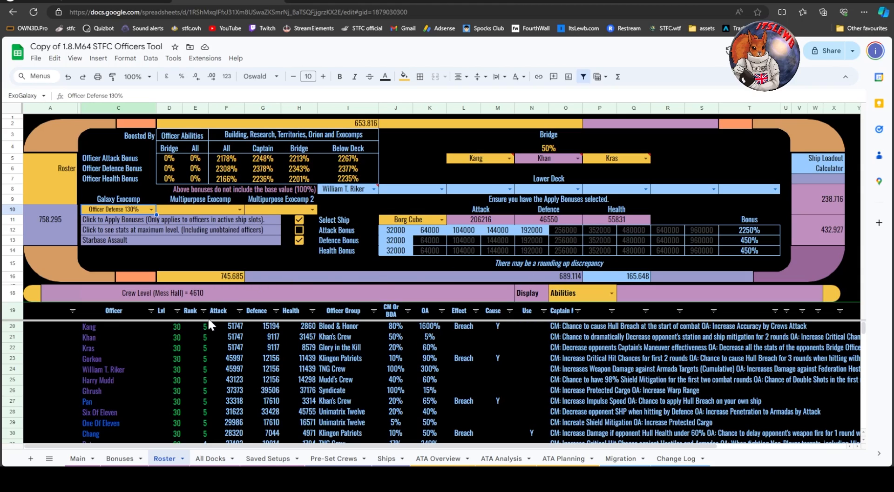
Replace Kang with Gorkon in the first Bridge slot.
click(510, 158)
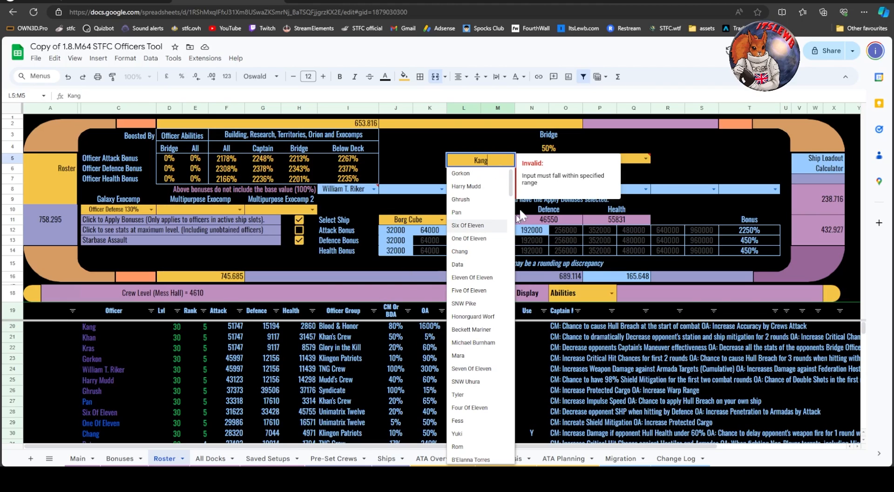
click(460, 175)
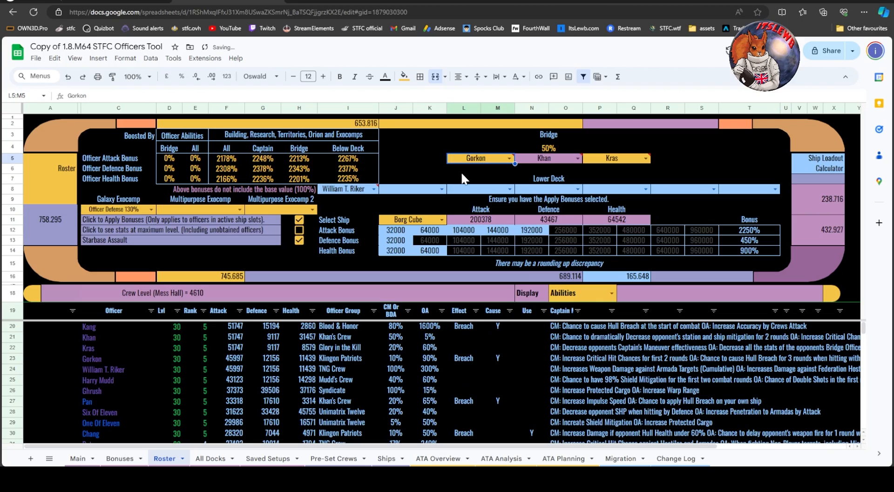
click(442, 189)
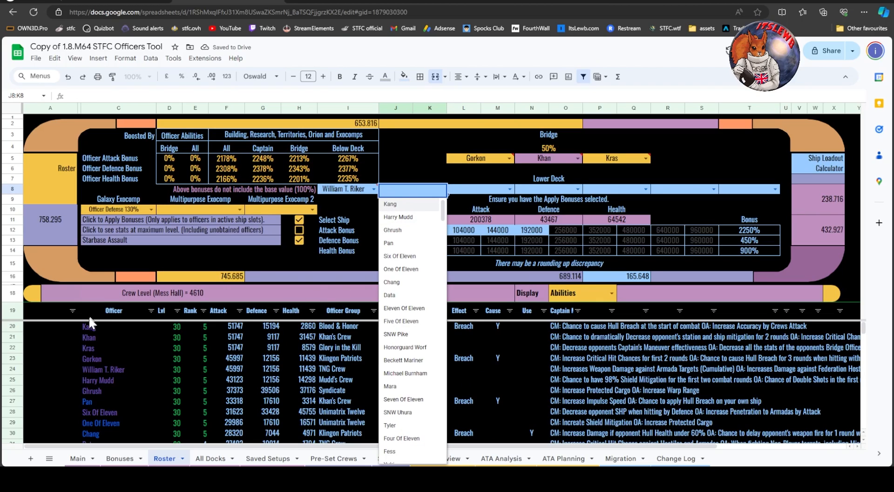
Sort the officer list by Health in descending order.
click(239, 311)
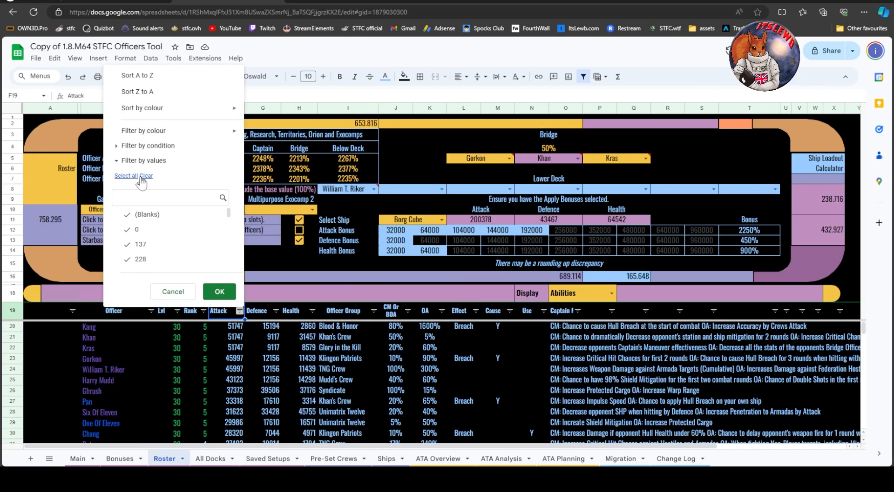
click(221, 291)
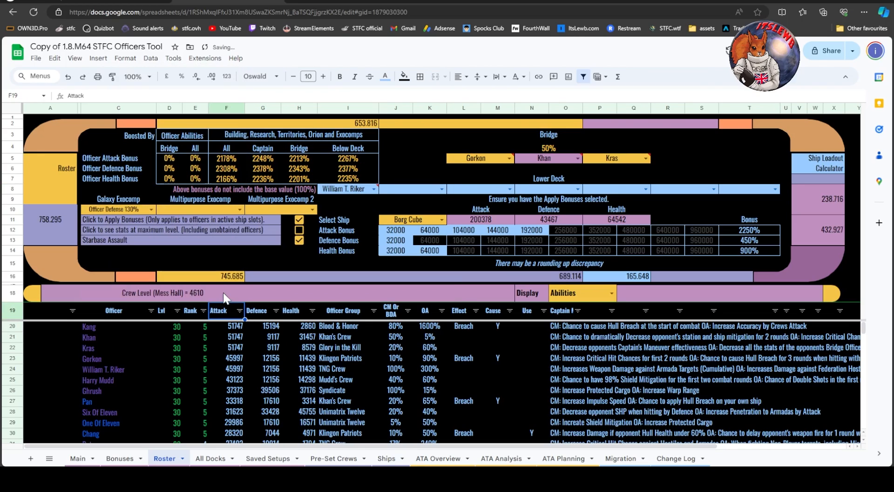
click(311, 311)
click(205, 90)
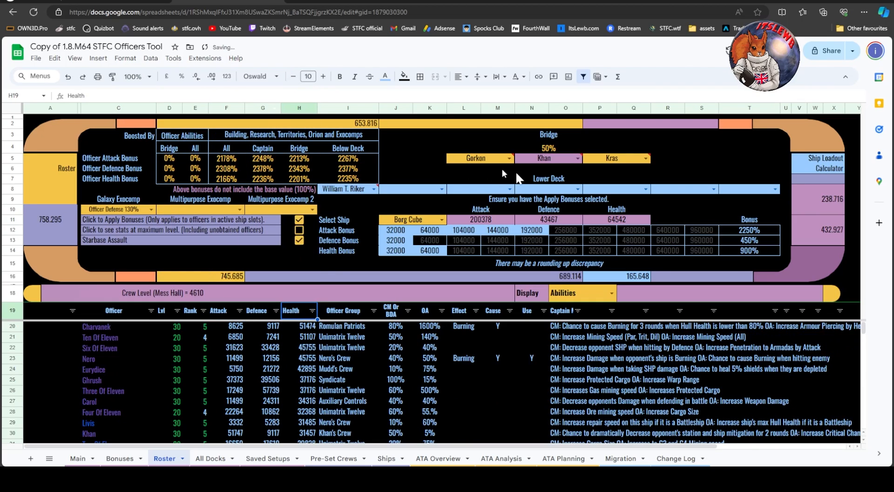
Assign Charvanek to the third Lower Deck slot and Six Of Eleven to the second, beside William T. Riker.
click(509, 190)
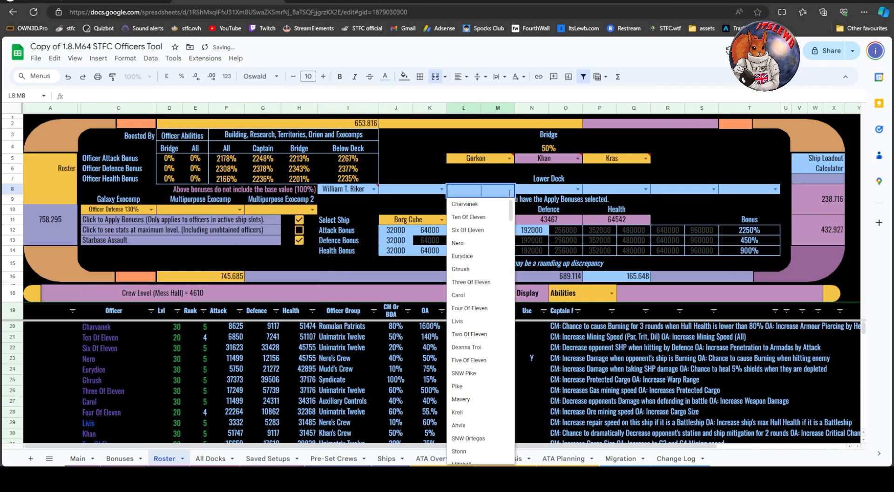
click(482, 205)
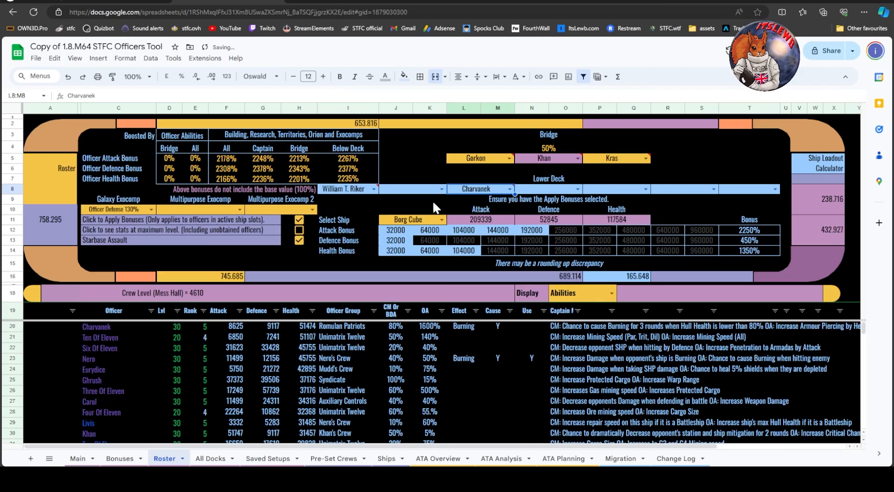
click(442, 190)
click(399, 217)
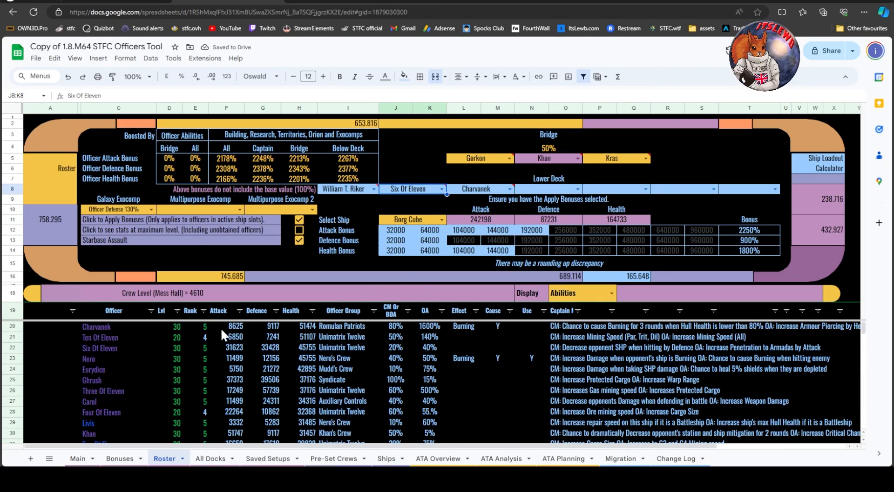
Sort the officers by Defence in descending order and fill the last four Lower Deck slots with Five Of Eleven, Three Of Eleven, Marcus and Kirk.
click(275, 311)
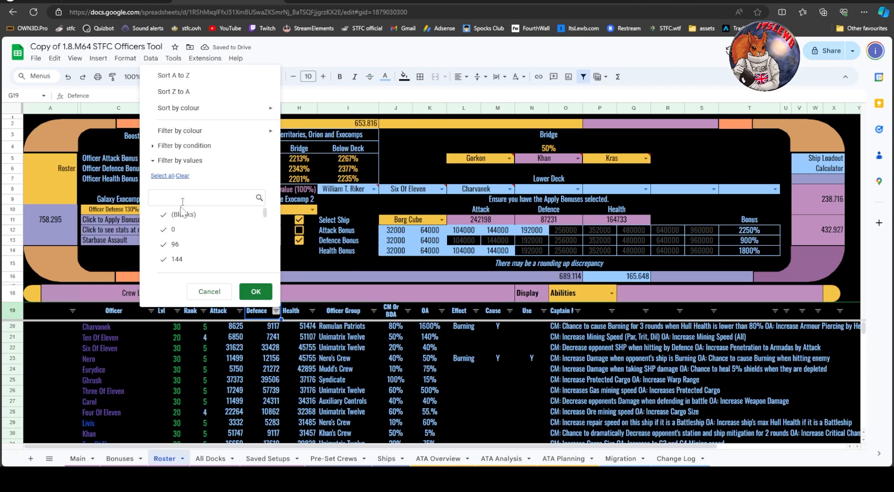
click(177, 92)
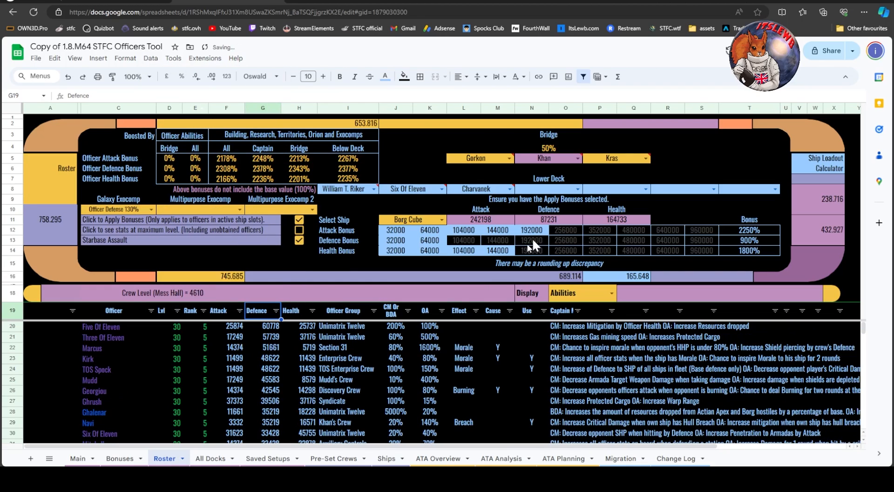
click(577, 189)
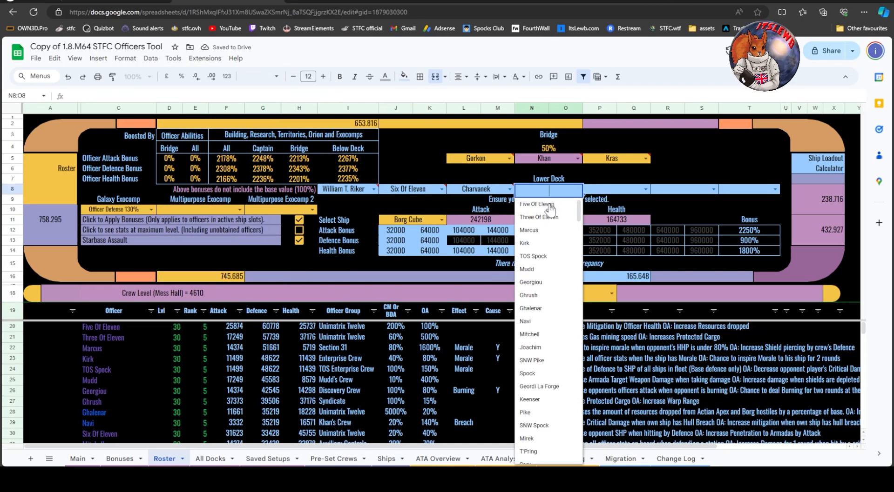
click(549, 205)
click(645, 189)
click(611, 203)
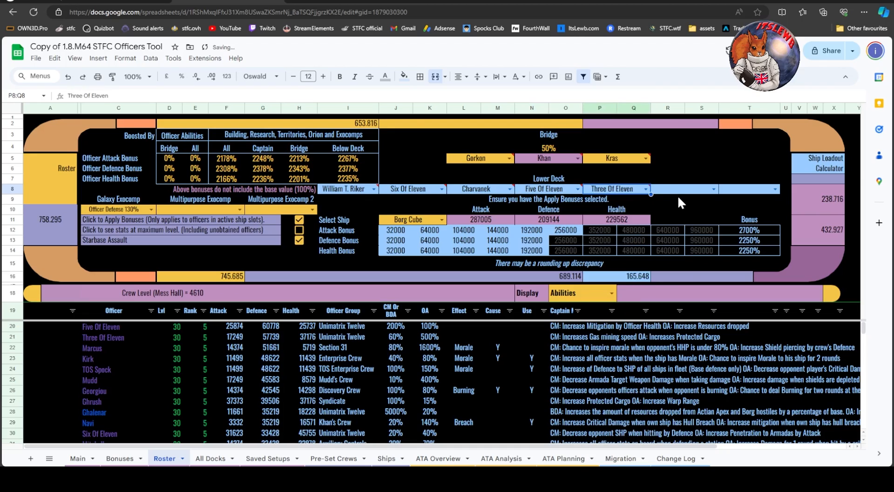
click(713, 189)
click(682, 205)
click(731, 189)
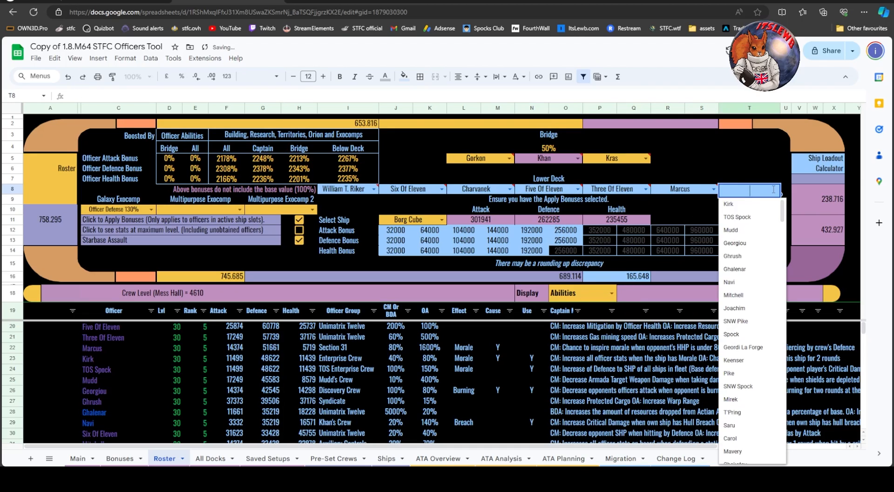
click(729, 204)
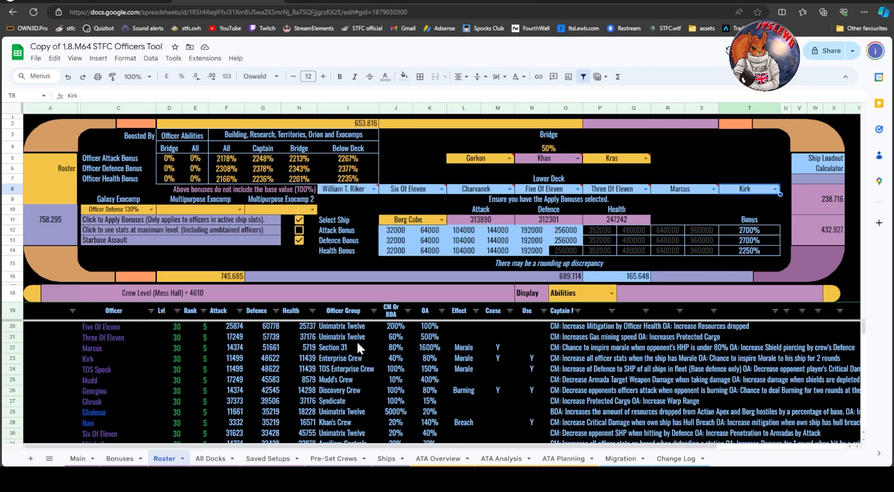
Look through the selectable ships without changing the Borg Cube, and examine the level and rank colours down the officer list.
click(434, 222)
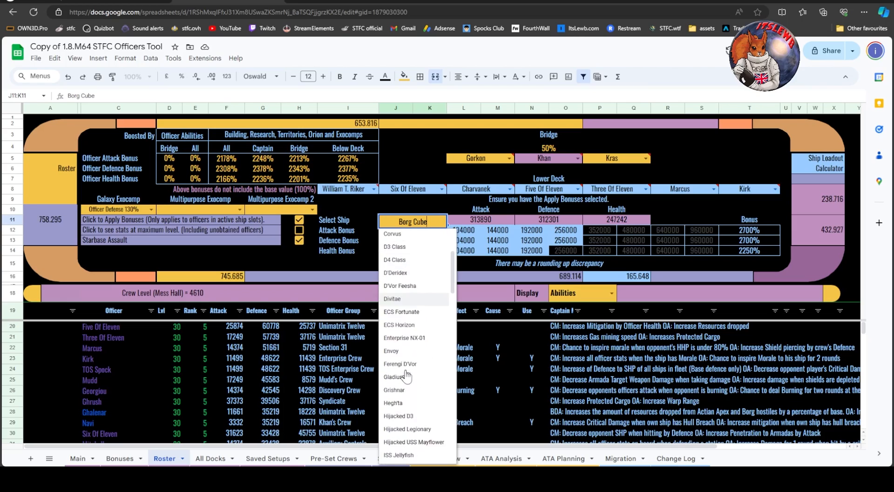
click(412, 162)
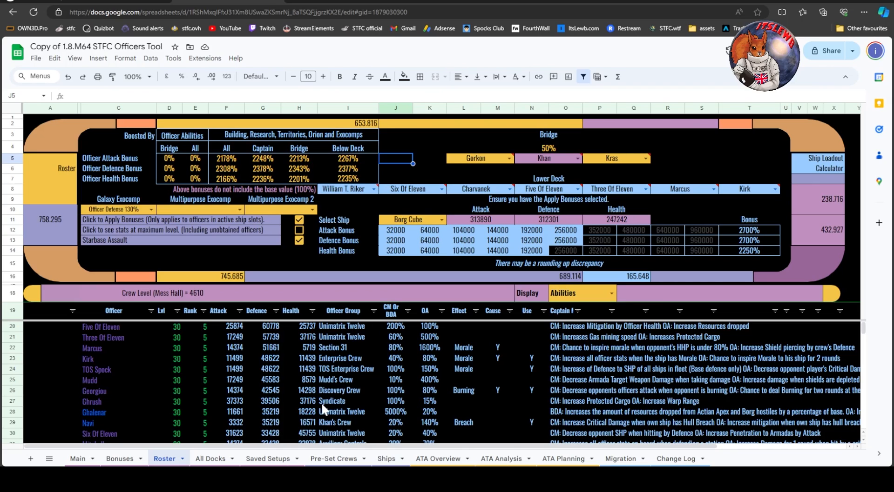
scroll(298, 396, down, 5)
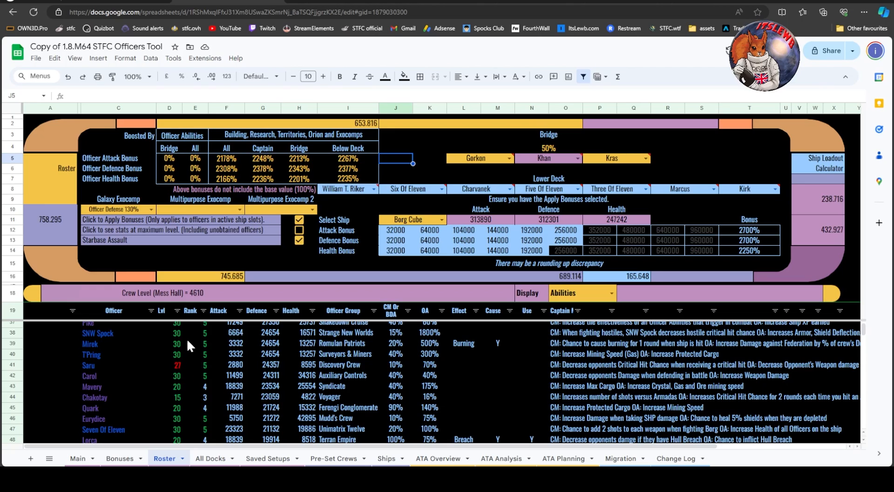
scroll(195, 380, down, 4)
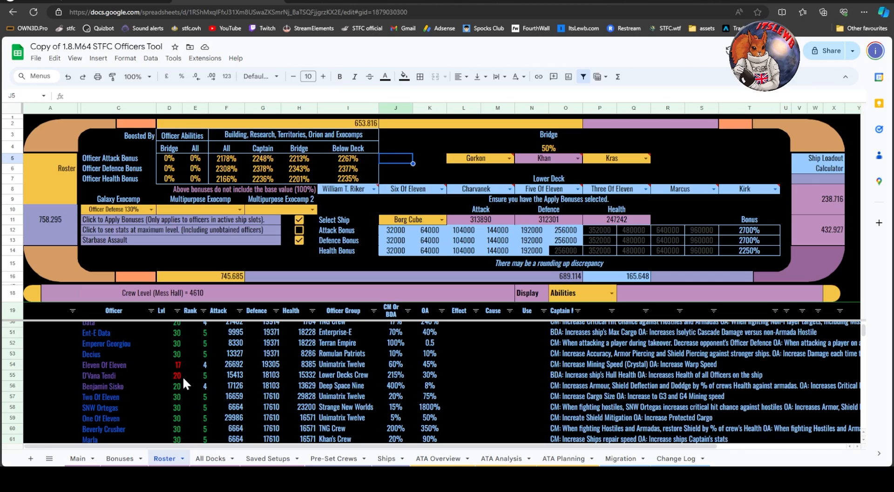
scroll(173, 378, down, 10)
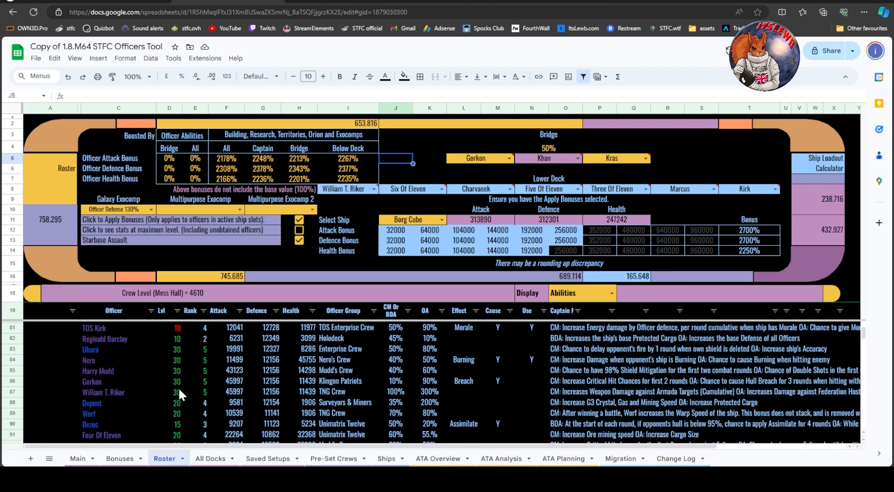
scroll(178, 395, up, 2)
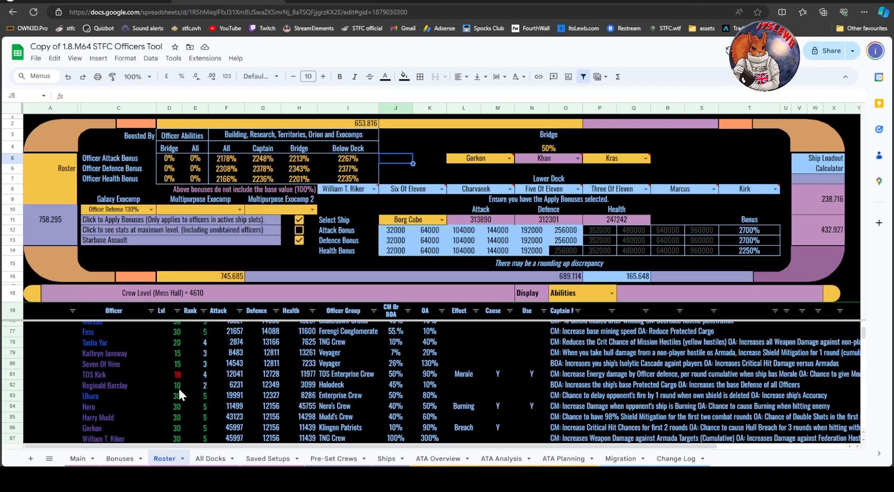
scroll(178, 387, down, 6)
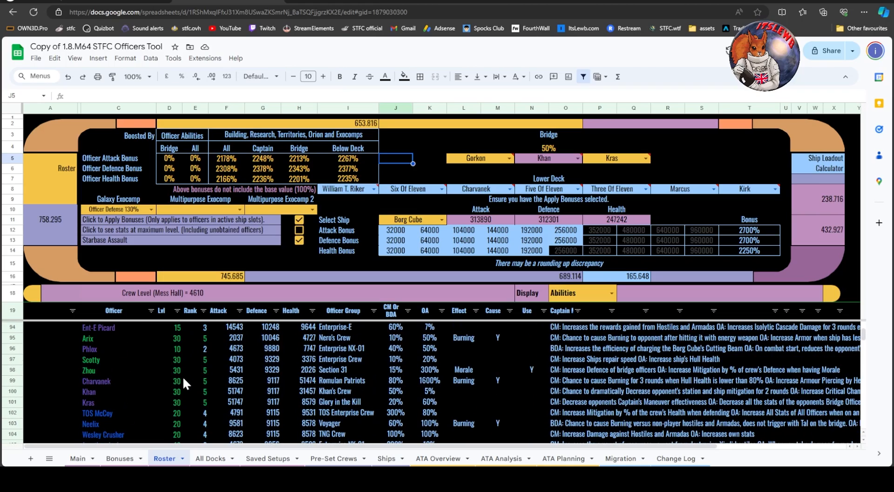
scroll(182, 376, up, 13)
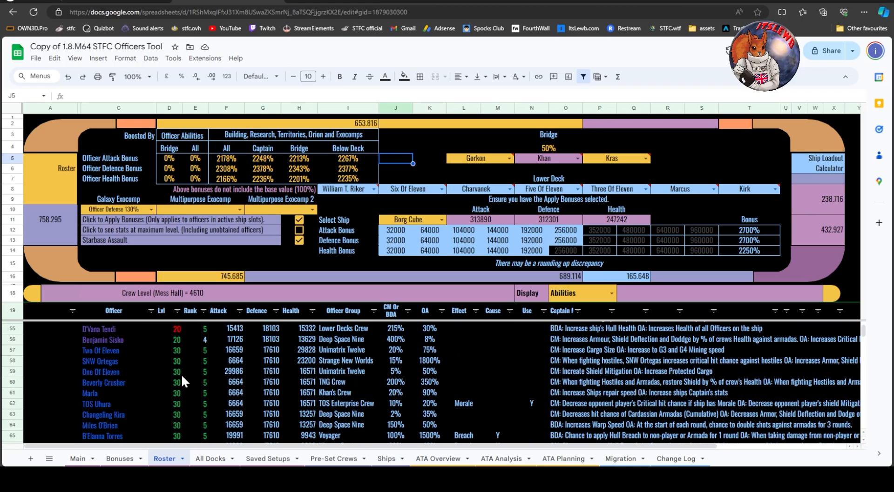
scroll(182, 377, up, 3)
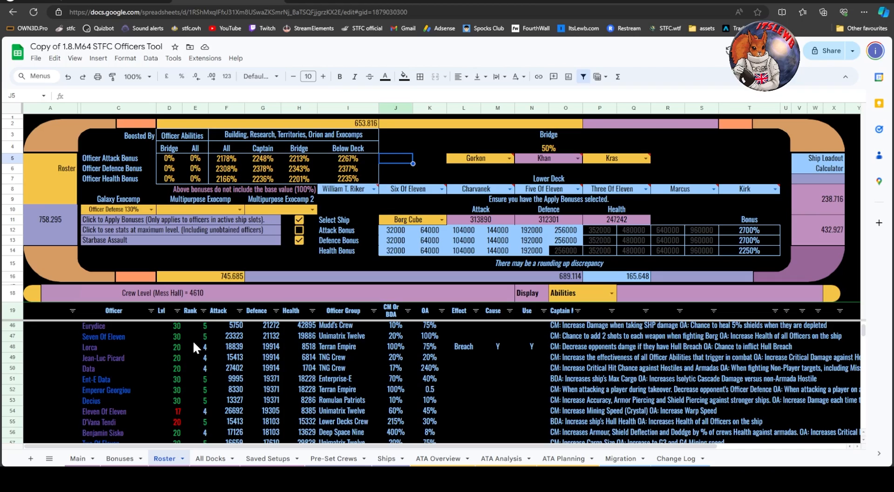
Filter the officer list by colour to show only officers whose Lvl value has red text.
click(177, 312)
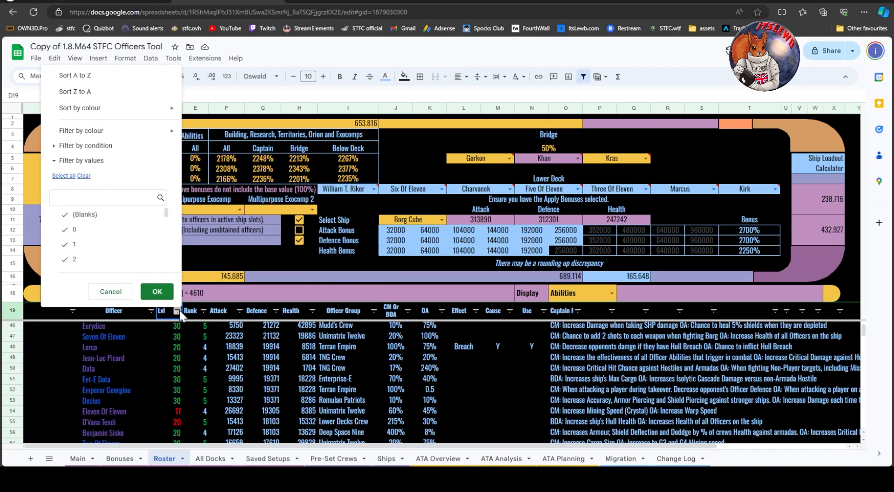
mouse_move(136, 132)
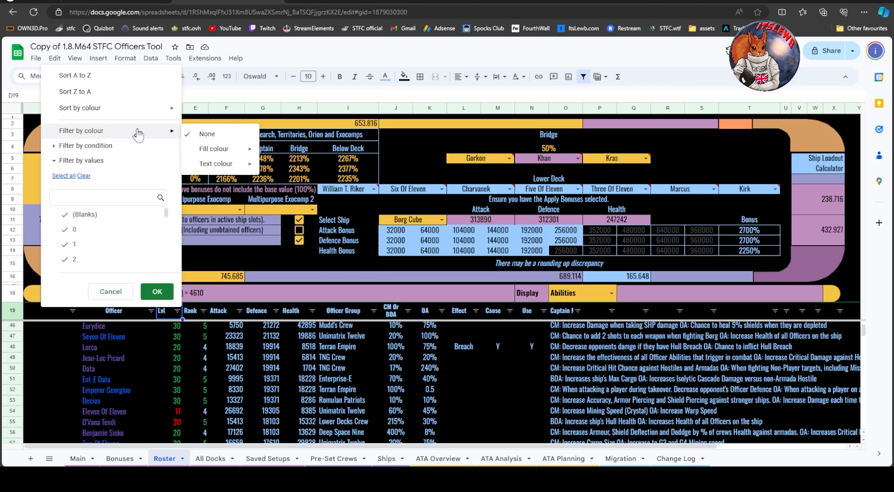
mouse_move(235, 163)
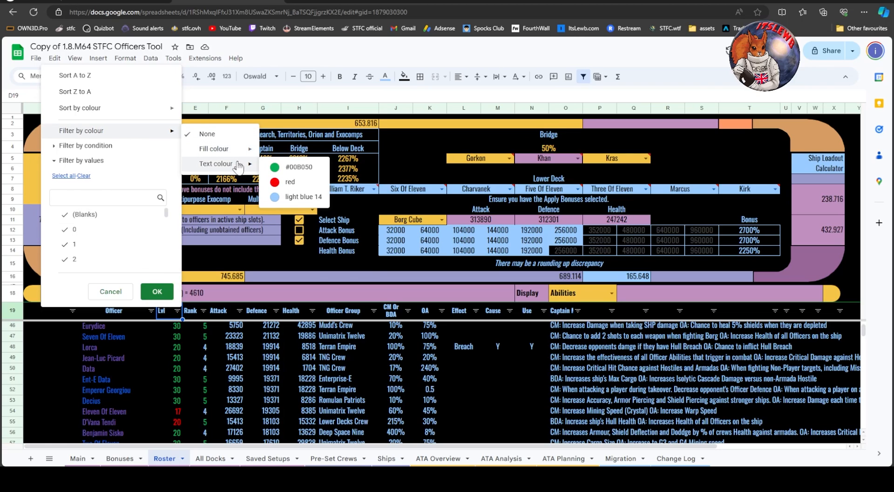
click(289, 182)
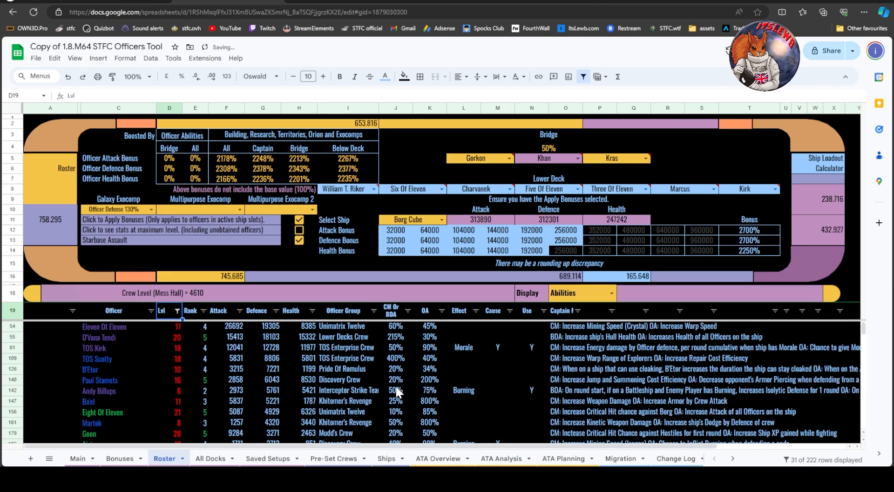
Review the officers with red levels from the start to the end of the filtered list.
scroll(294, 370, down, 5)
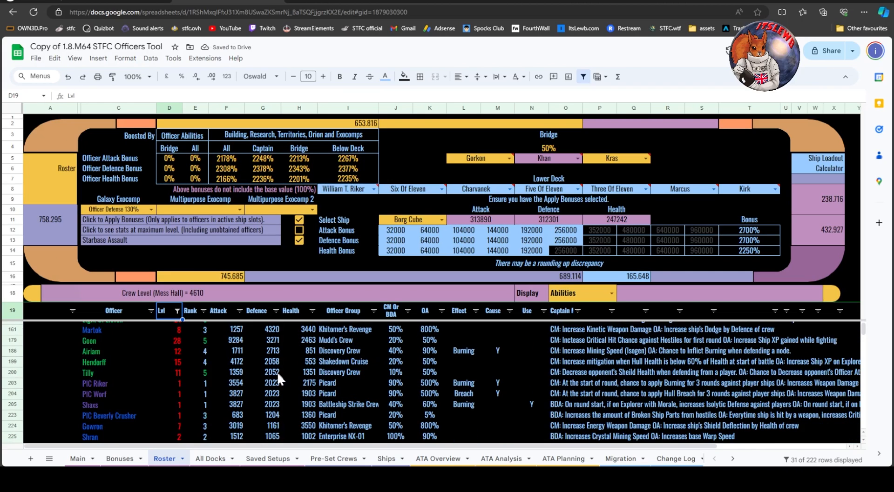
scroll(273, 378, down, 3)
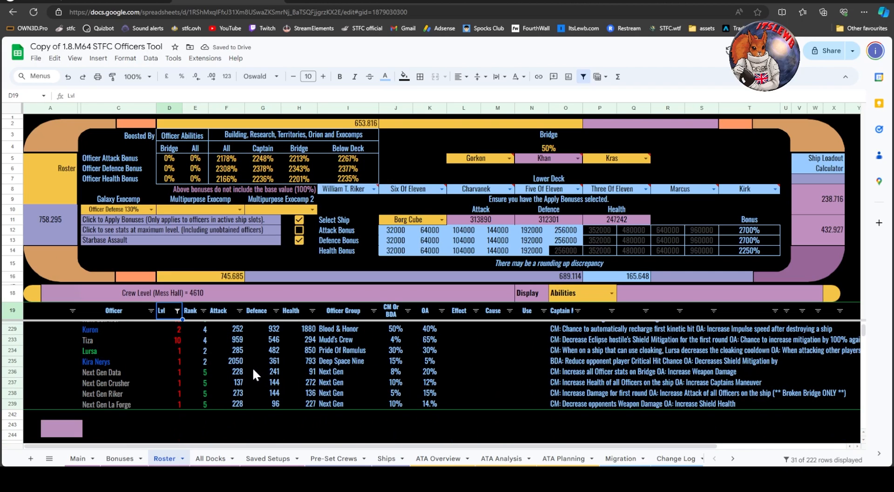
scroll(249, 369, up, 6)
scroll(244, 370, down, 3)
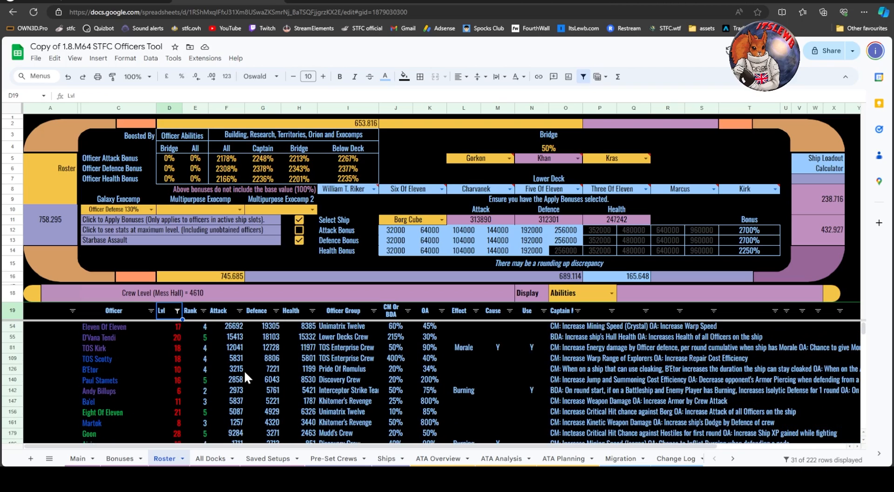
scroll(205, 363, down, 5)
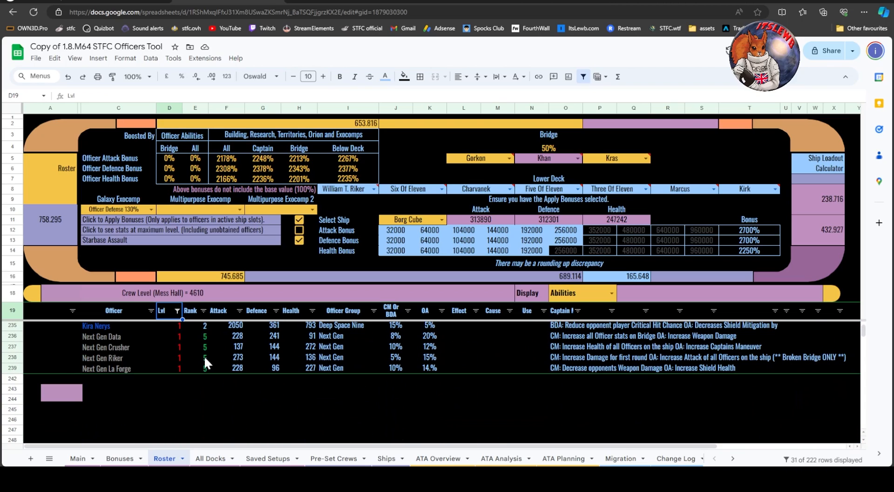
scroll(204, 363, up, 1)
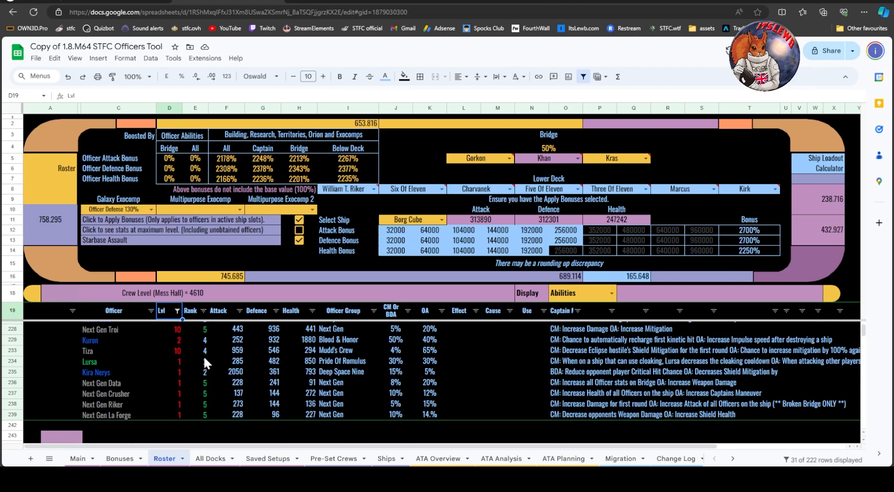
scroll(203, 356, up, 4)
scroll(203, 361, up, 3)
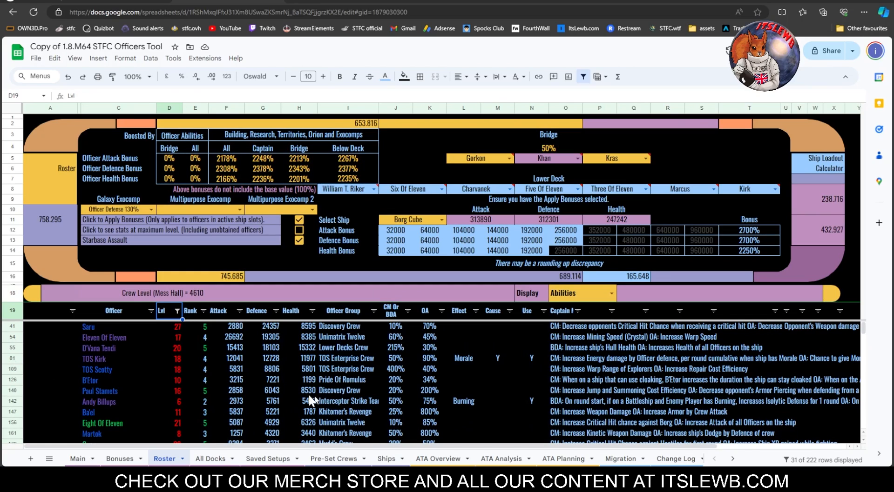
Remove the text colour filter from the Lvl column by setting it to None.
click(177, 311)
mouse_move(160, 132)
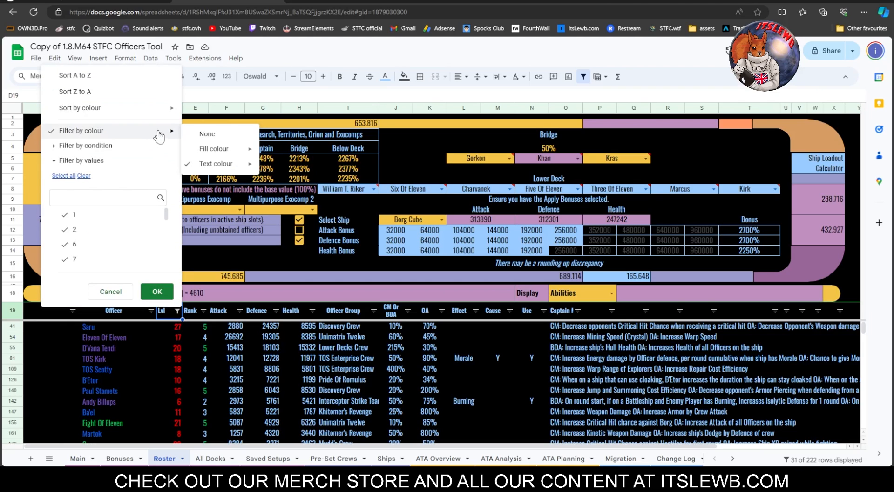
click(209, 135)
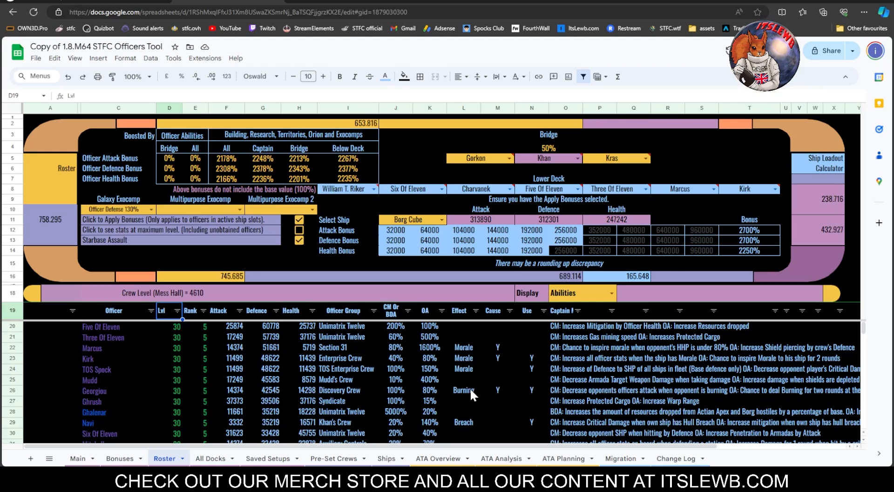
Filter the Effect column to Breach only and review which of these officers cause or use the effect.
click(475, 311)
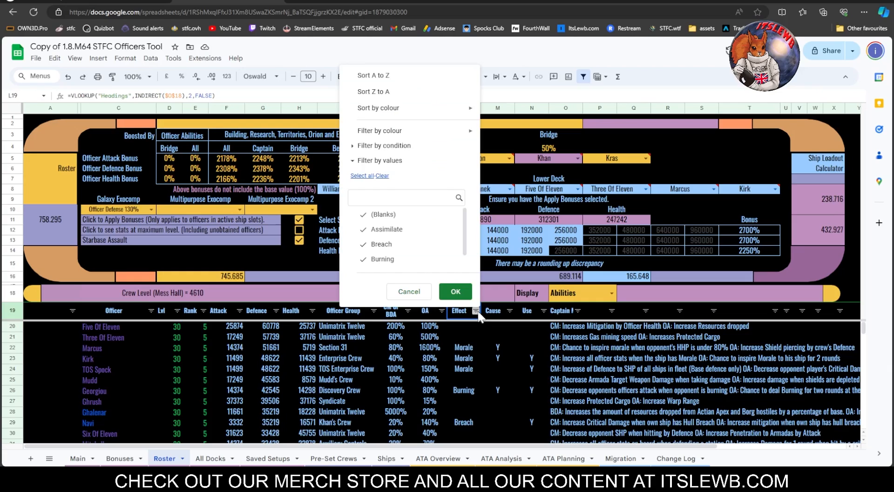
click(383, 178)
click(381, 245)
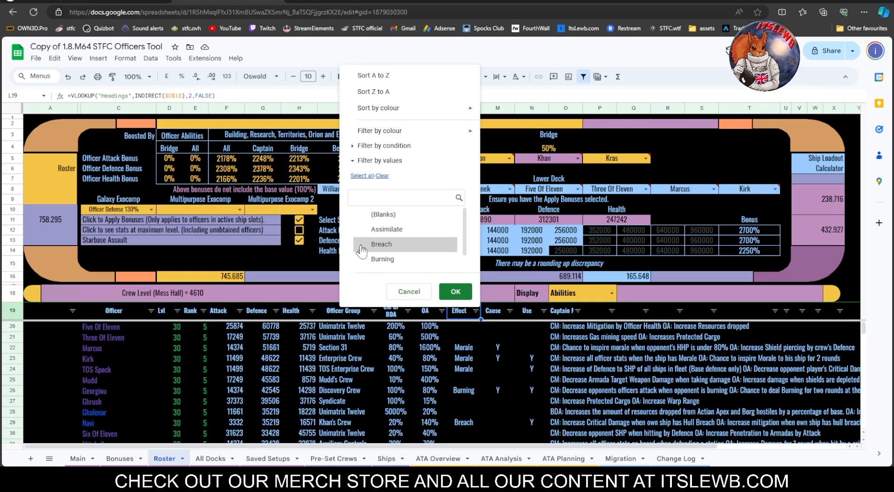
click(455, 292)
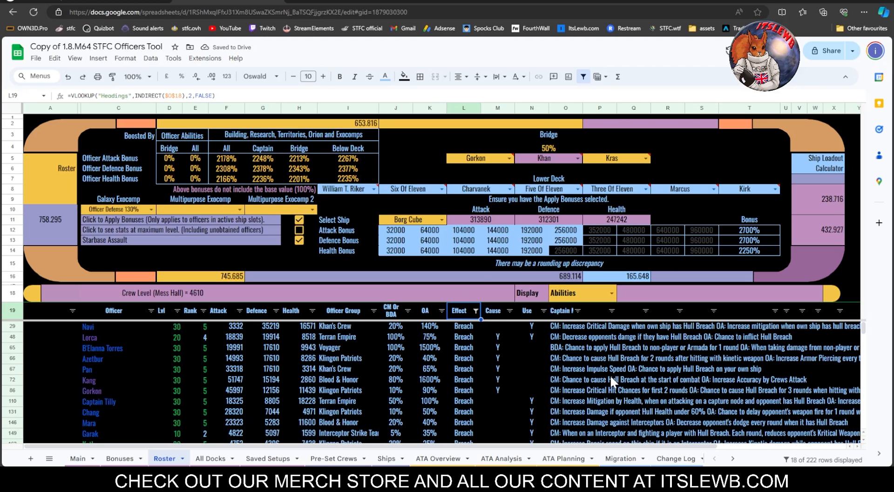
scroll(609, 375, down, 2)
scroll(610, 375, up, 3)
scroll(521, 390, down, 4)
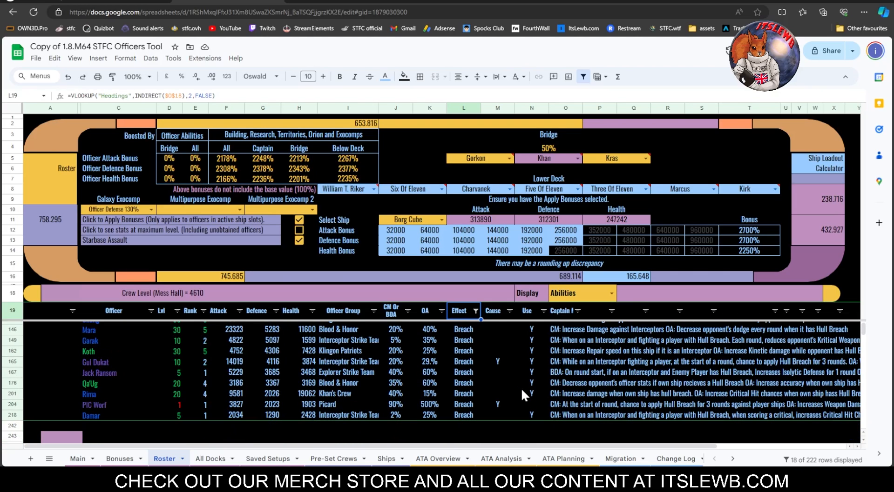
scroll(521, 388, up, 4)
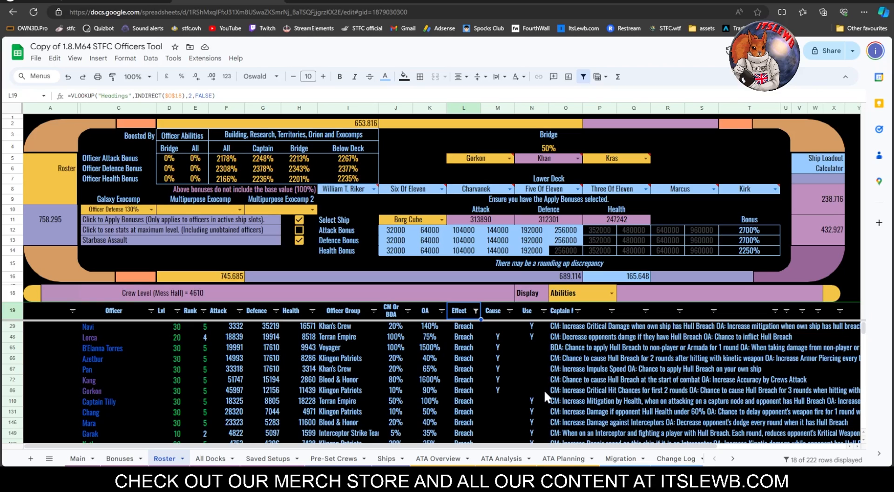
Clear the Effect column filter by selecting all values again.
click(475, 311)
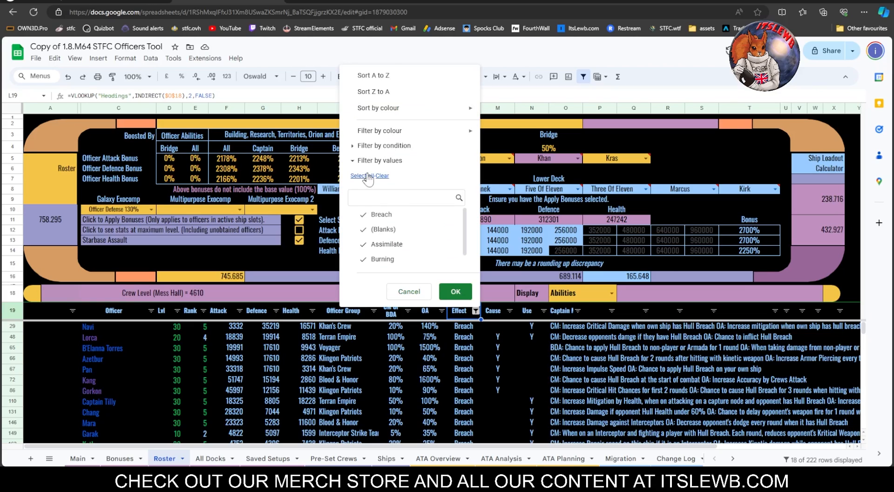
click(368, 176)
click(455, 292)
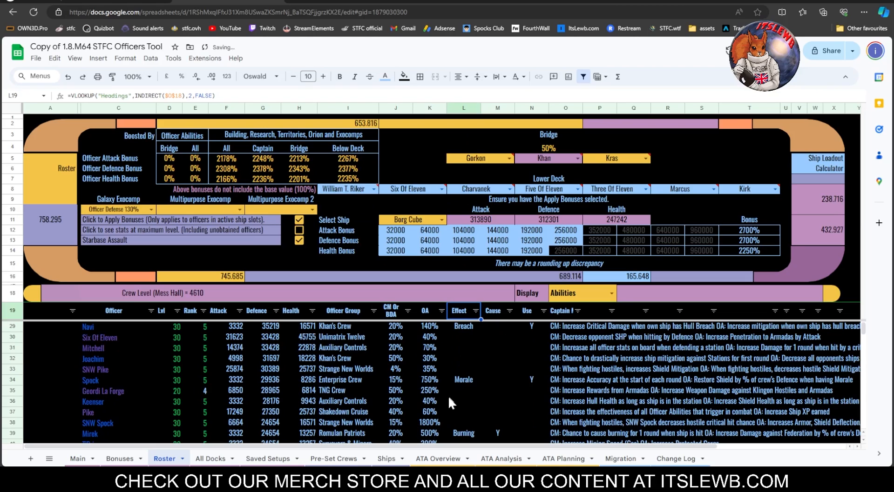
scroll(447, 396, down, 9)
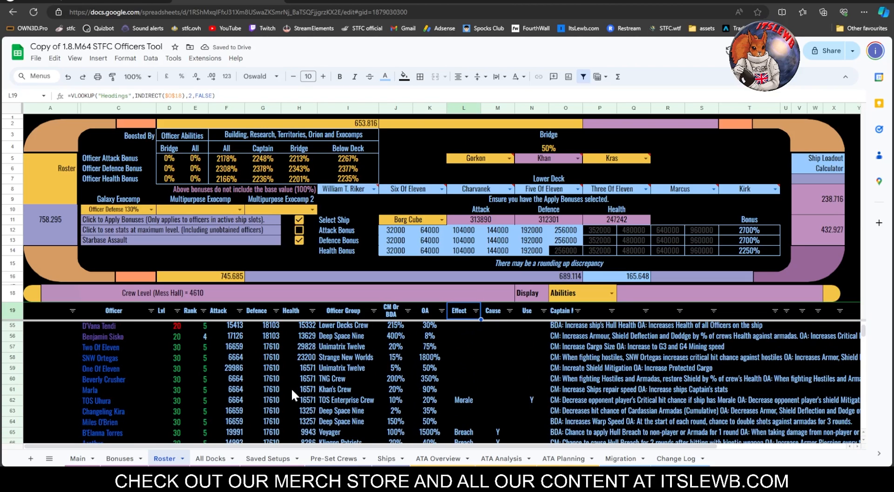
Review the officers' value ratings and notes in the Roster's Scores display, and return the display to Abilities.
scroll(292, 388, up, 12)
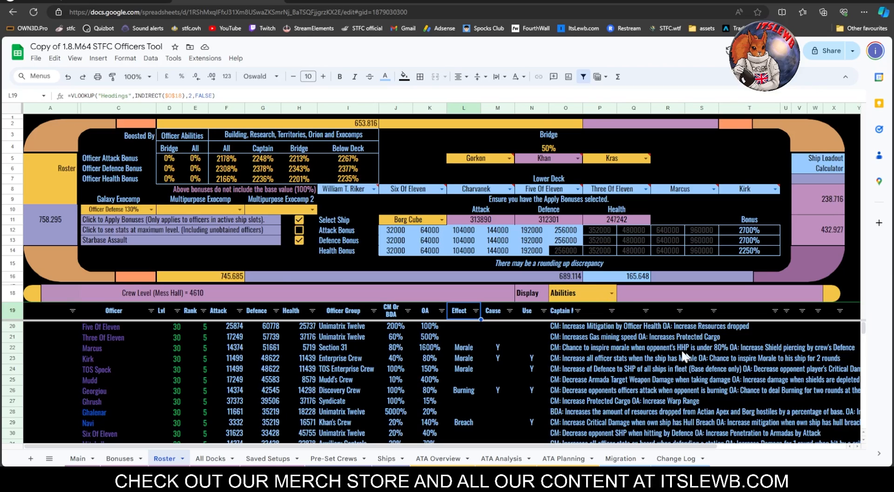
click(611, 294)
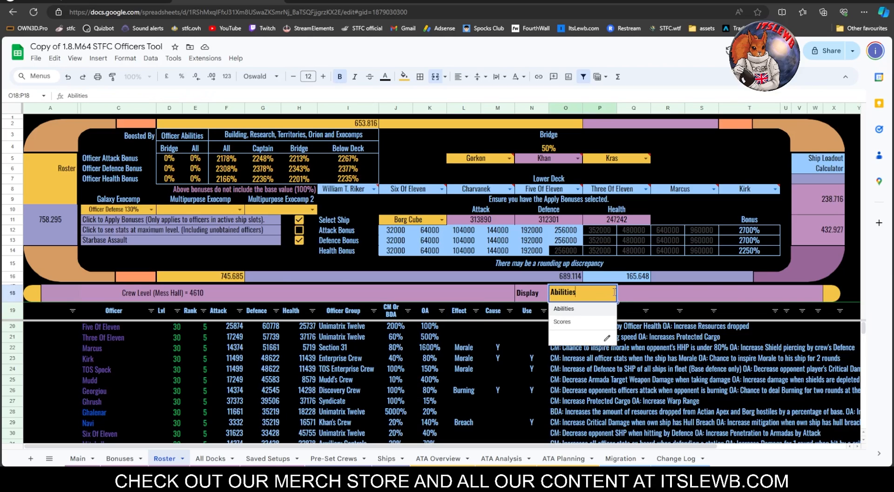
click(570, 323)
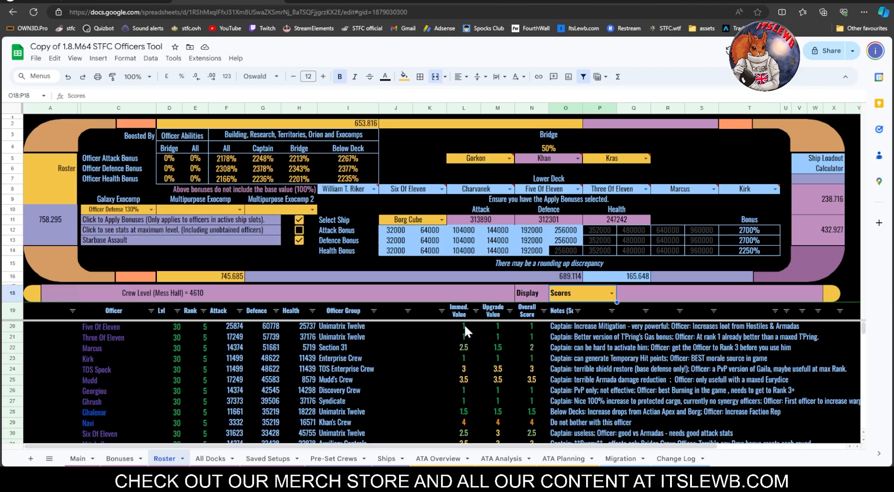
scroll(494, 406, down, 5)
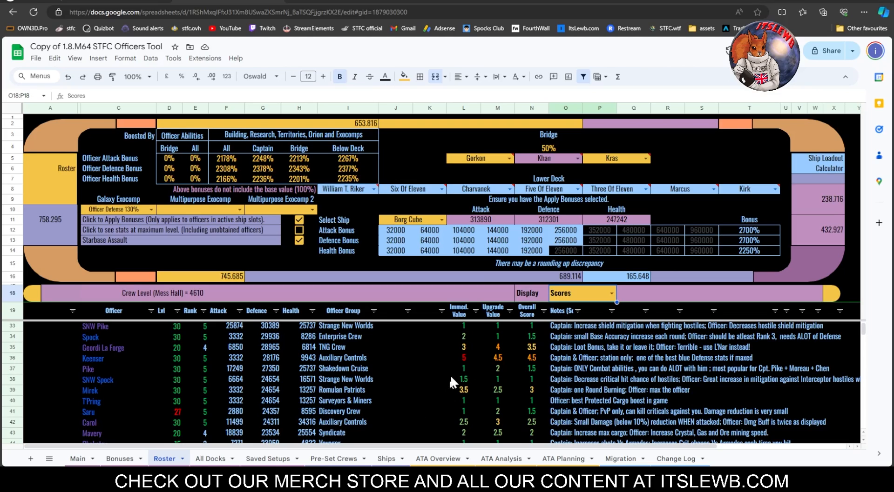
click(612, 293)
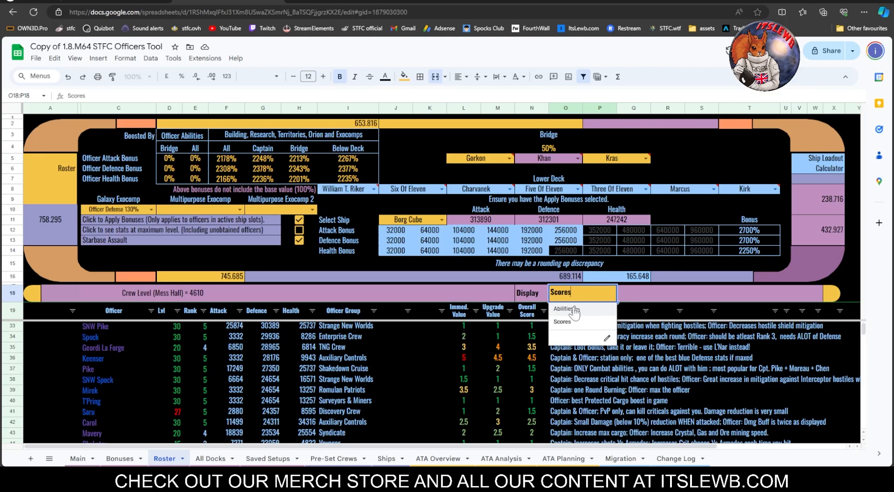
click(564, 309)
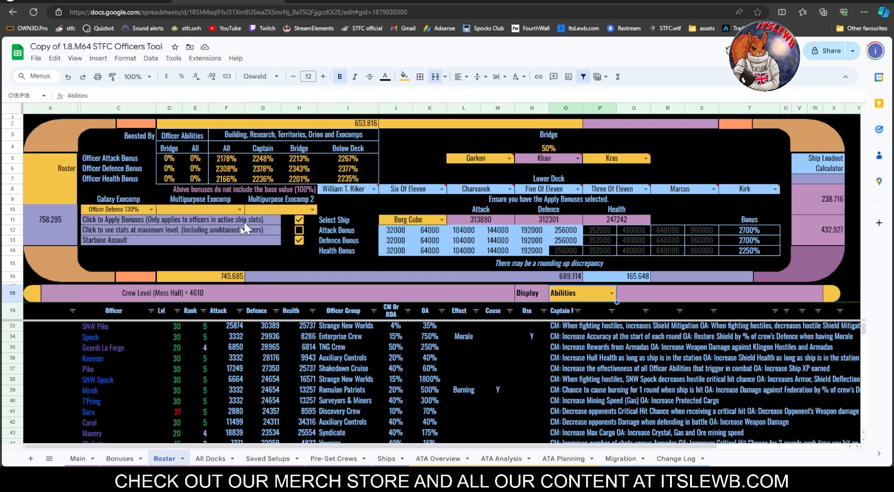
Toggle the maximum level stats option, leave it off, and look through the officers' current stats in the Roster.
click(299, 231)
click(299, 230)
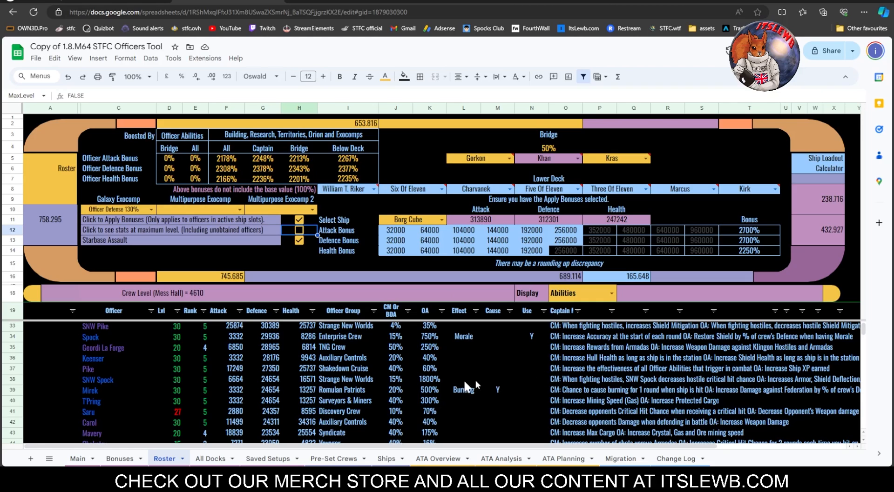
scroll(241, 393, down, 5)
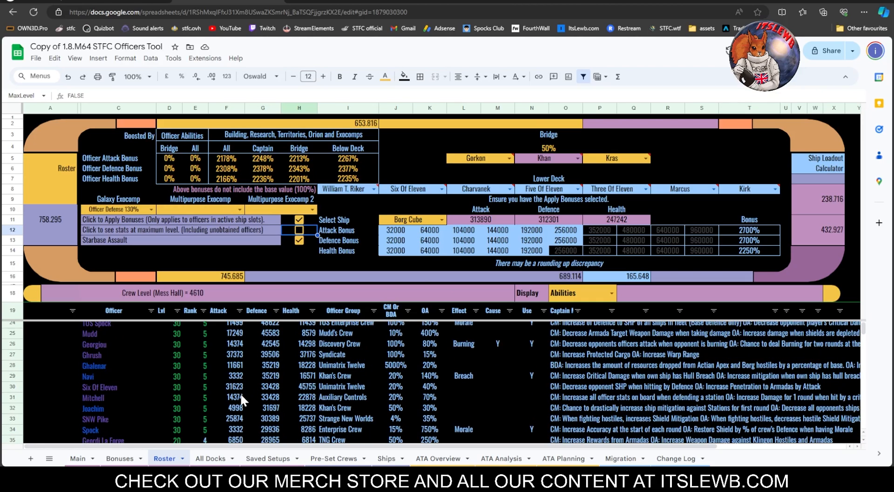
scroll(240, 393, up, 5)
scroll(248, 398, down, 7)
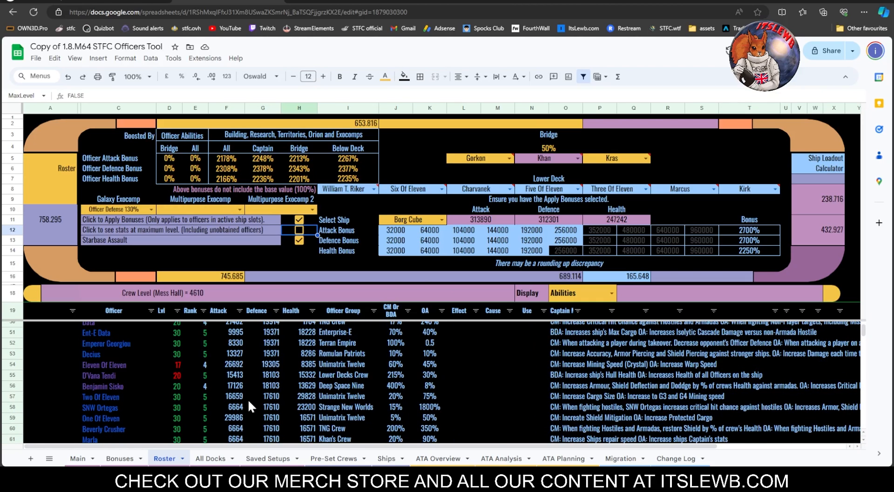
scroll(279, 390, down, 3)
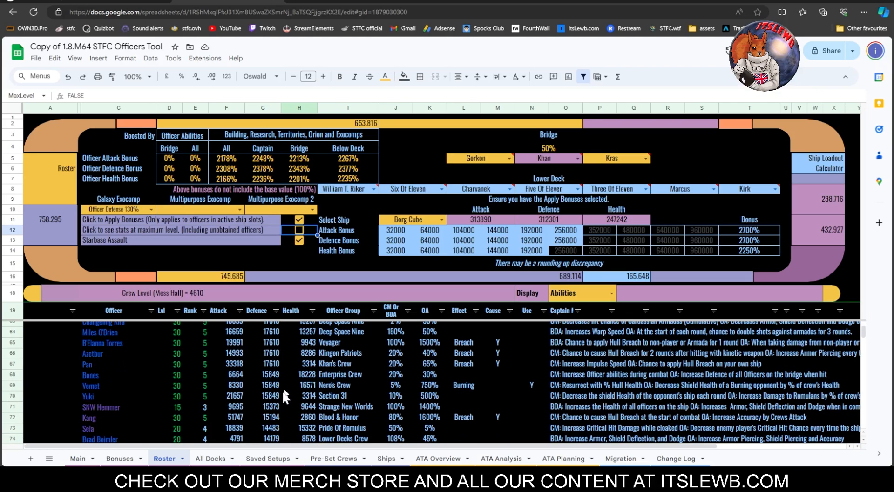
scroll(286, 387, down, 15)
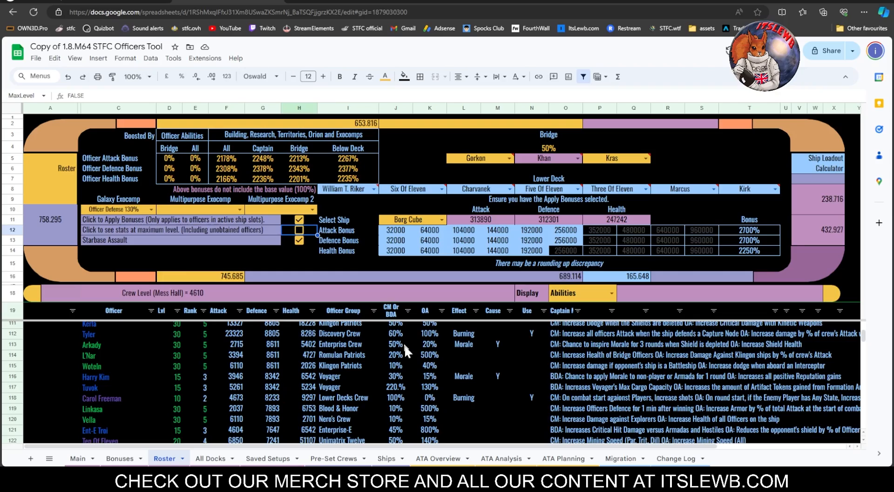
scroll(360, 393, up, 20)
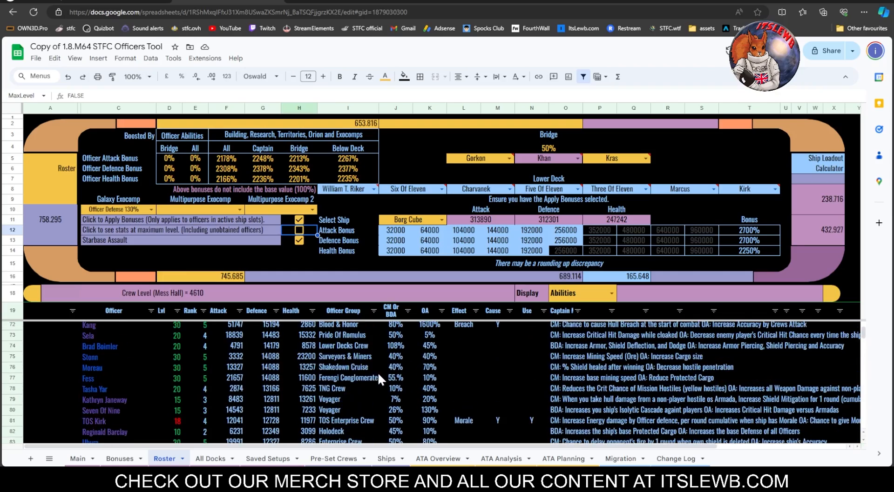
scroll(373, 354, up, 8)
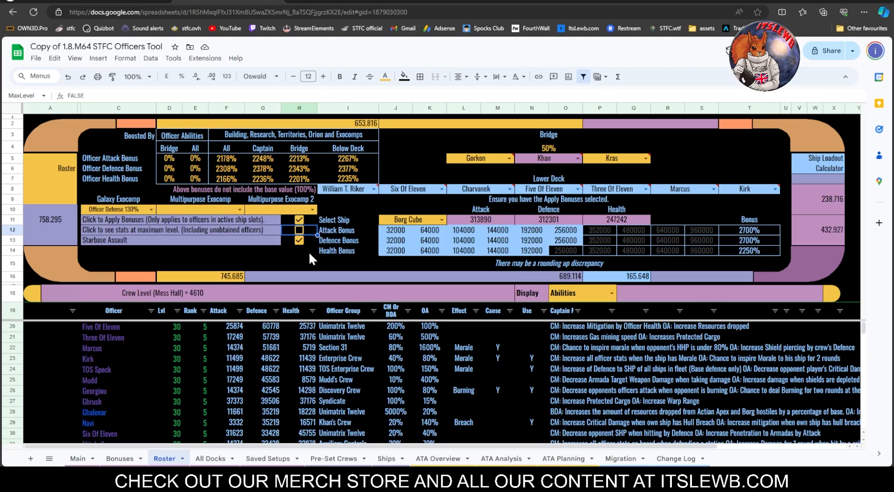
Turn off Apply Bonuses and clear the Galaxy Exocomp selection in the Ship Loadout Calculator.
click(299, 219)
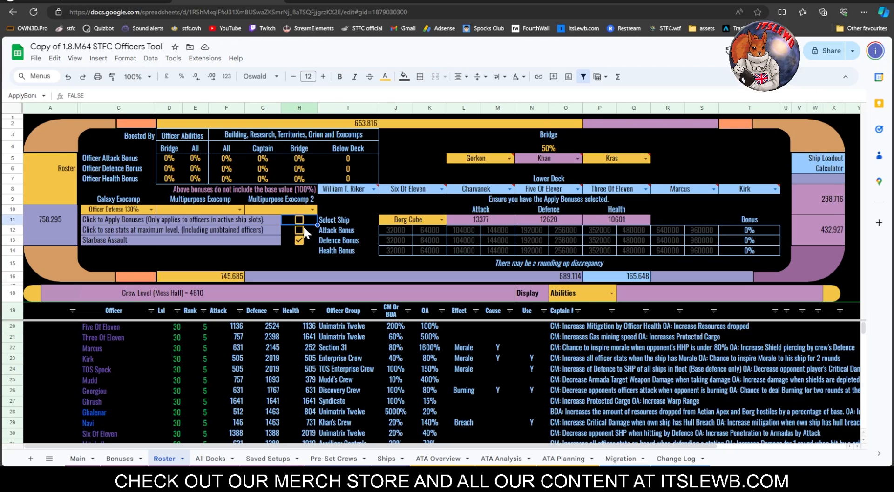
click(151, 210)
click(94, 393)
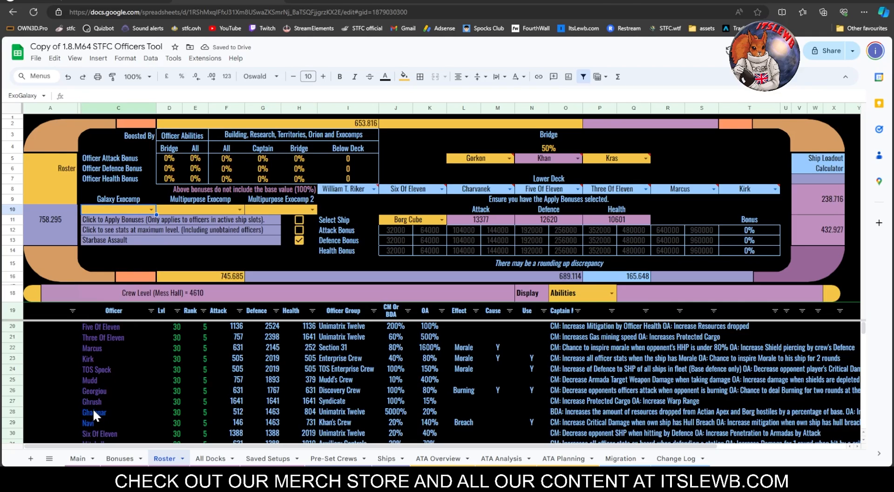
mouse_move(93, 410)
Toggle Apply Bonuses to compare base and boosted officer stats, leaving the bonuses applied.
click(300, 220)
click(300, 219)
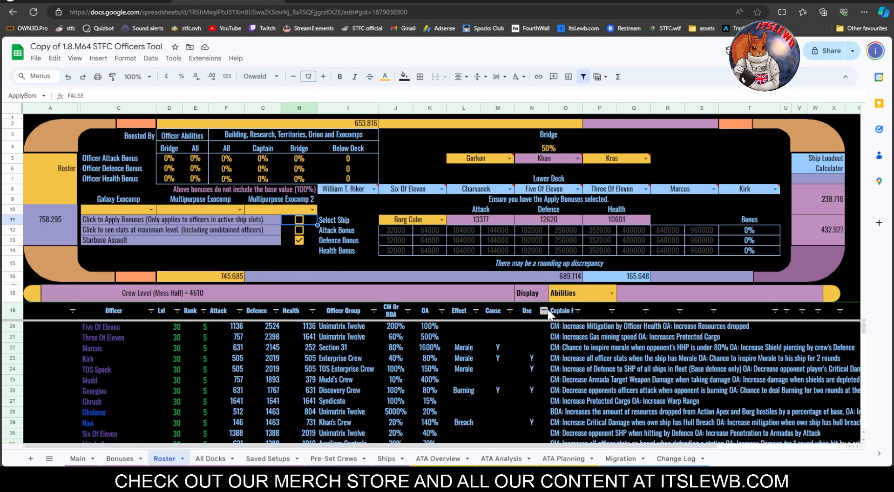
click(299, 220)
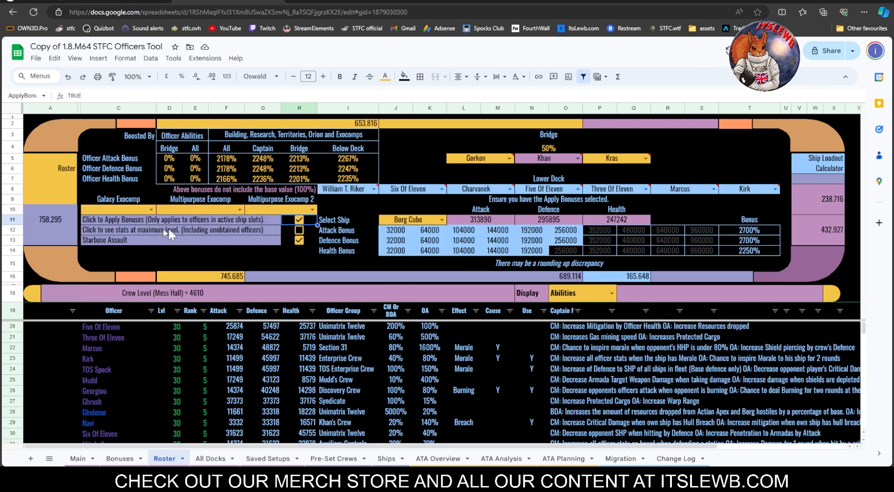
Toggle the maximum level stats and Starbase Assault options, leaving maximum level off and Starbase Assault on.
click(299, 230)
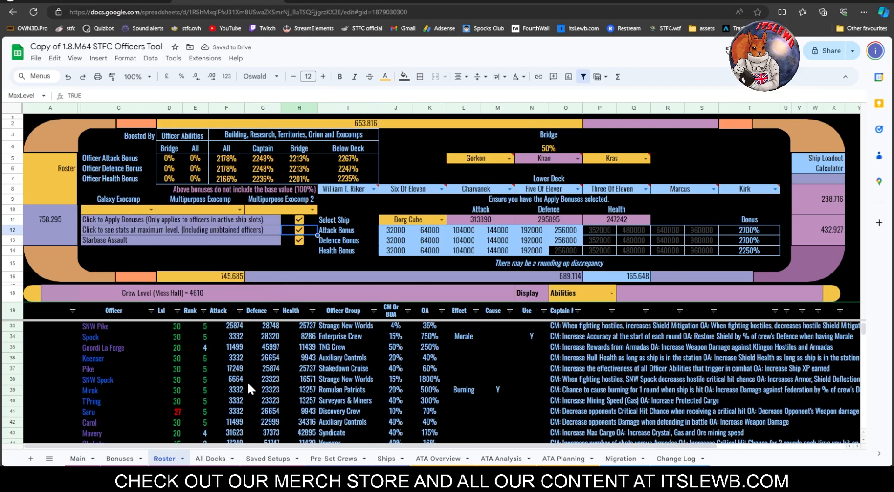
click(299, 230)
click(299, 230)
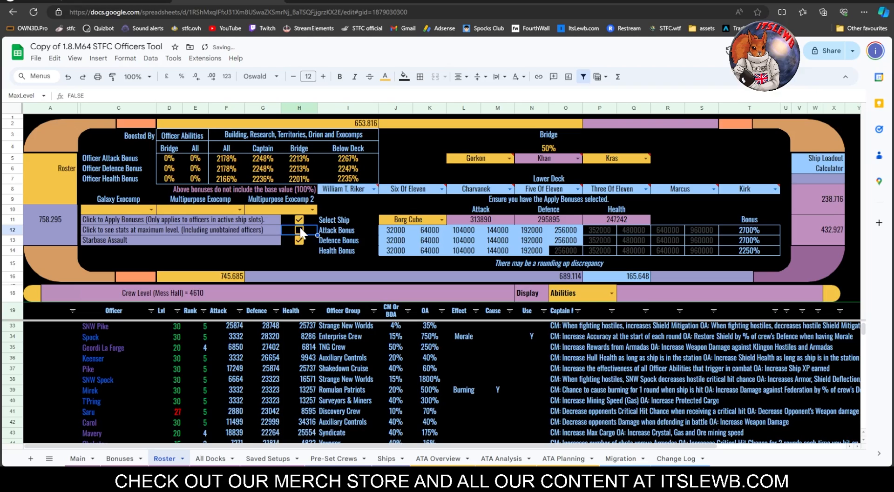
click(300, 231)
click(289, 253)
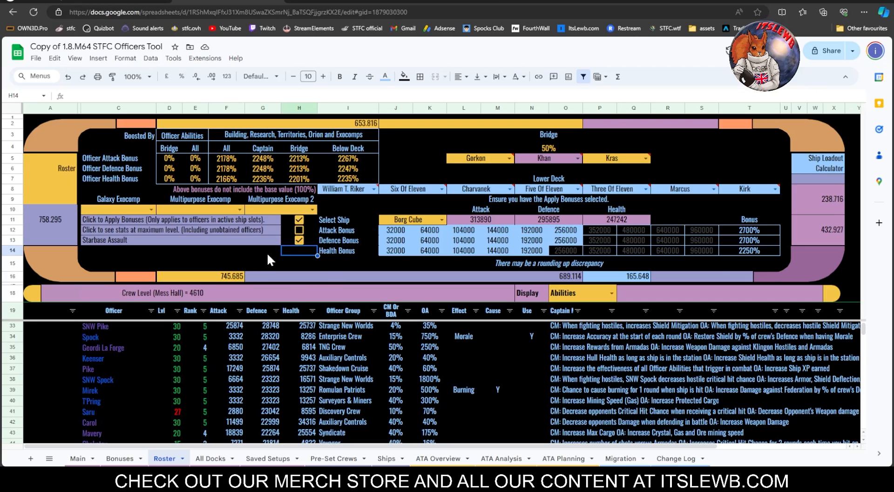
click(298, 240)
click(298, 240)
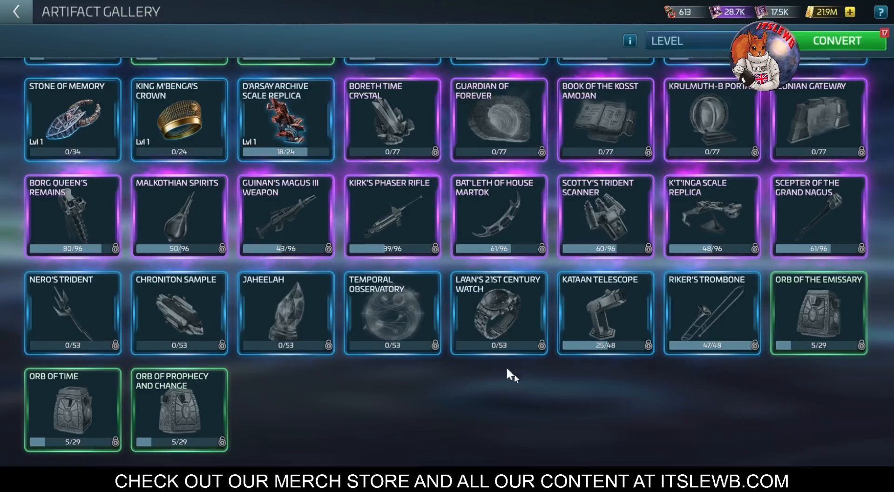
Examine the Rally the Resistance research in the Starbase tree of Star Trek Fleet Command, and return to the officers spreadsheet.
click(18, 11)
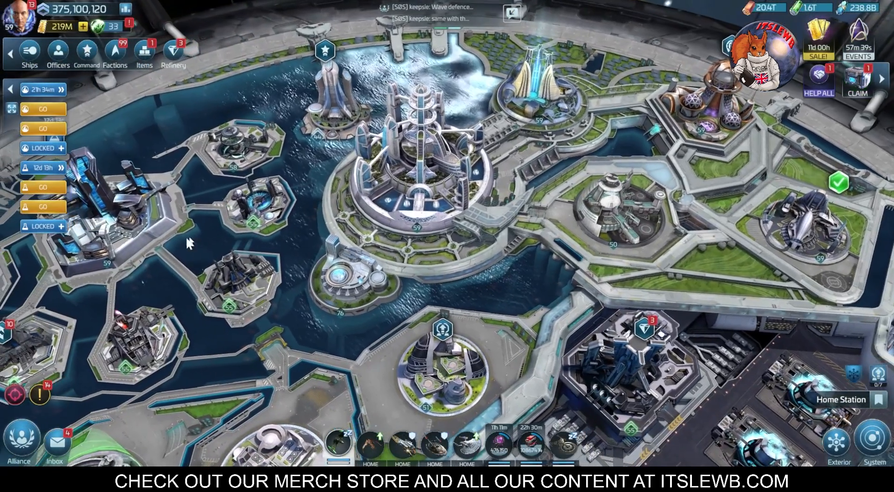
click(130, 240)
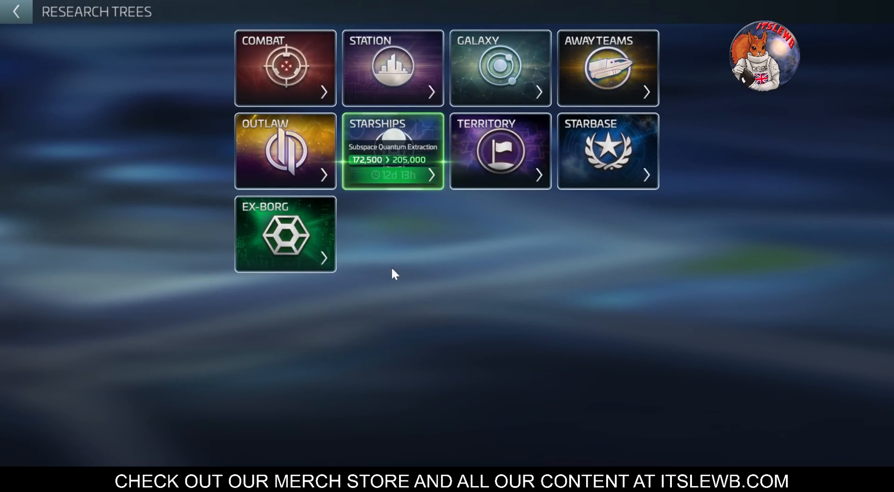
click(564, 165)
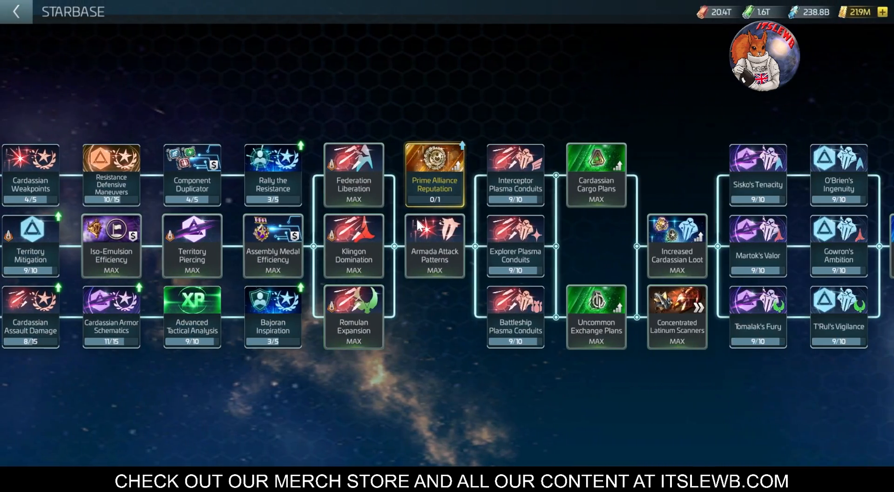
click(288, 181)
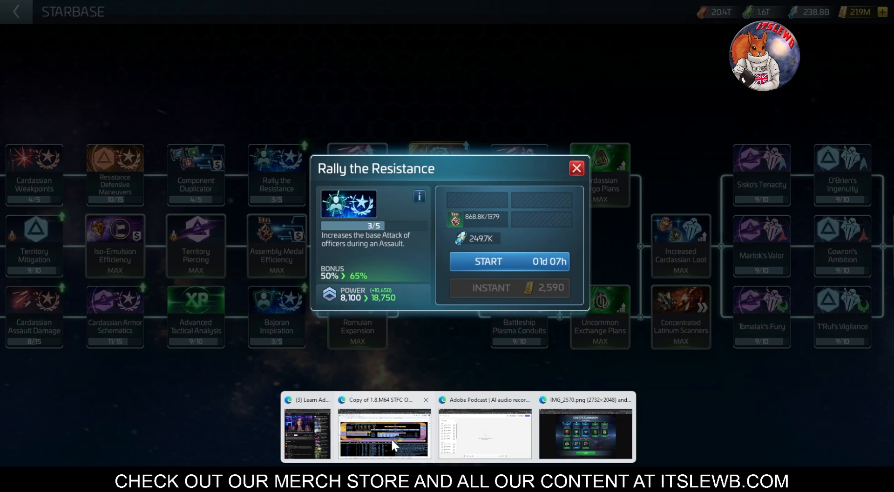
click(391, 438)
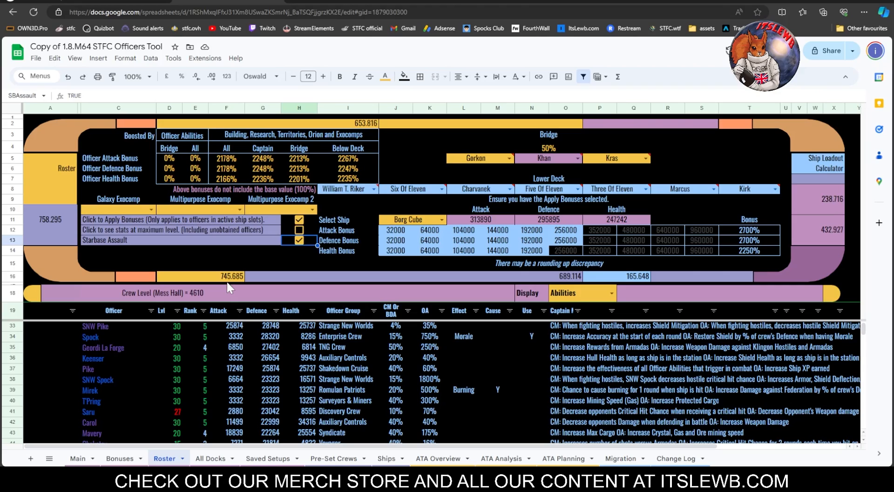
key(Right)
key(Down)
key(Down)
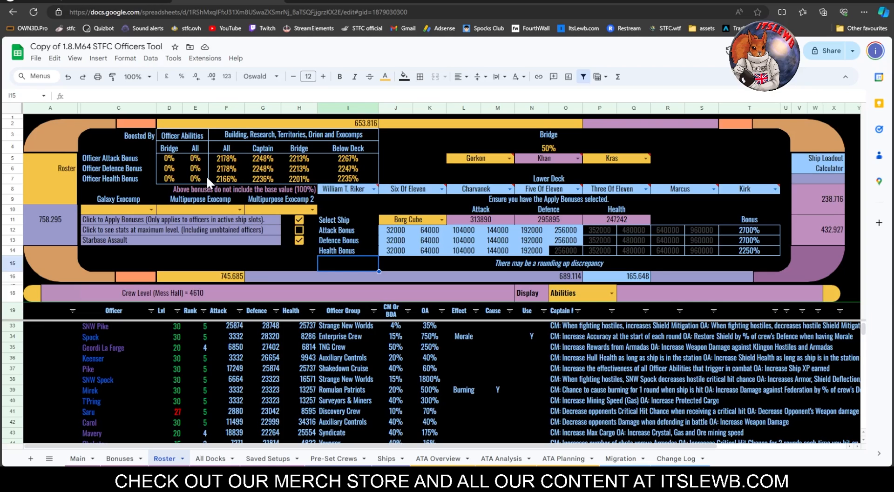
Replace Gorkon with Seven Of Eleven on the bridge of the Borg Cube crew.
click(509, 159)
scroll(479, 368, down, 2)
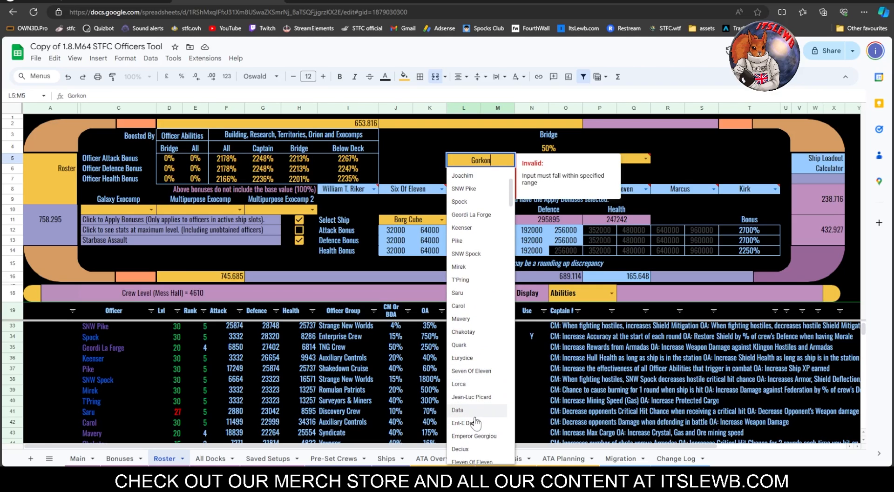
click(471, 327)
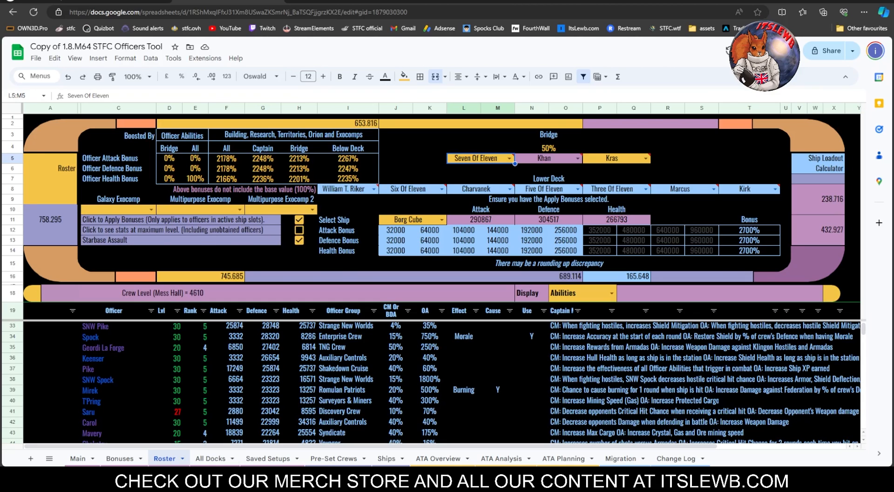
Open the All Docks sheet and look over the crew and ship layouts of the docks.
click(212, 459)
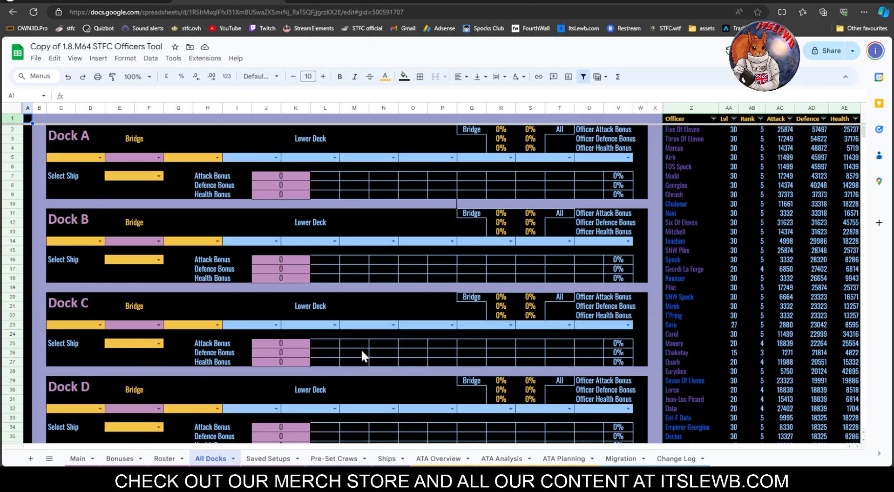
scroll(363, 350, down, 7)
scroll(363, 350, up, 7)
scroll(359, 346, down, 2)
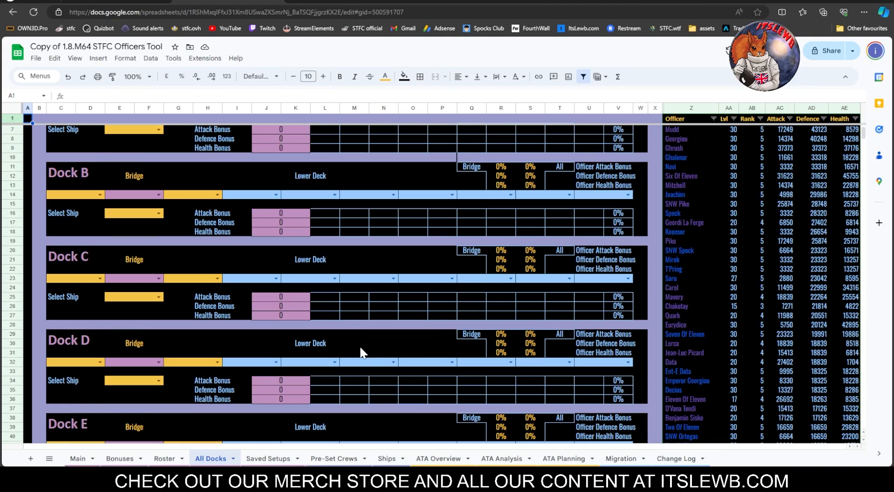
scroll(359, 346, up, 2)
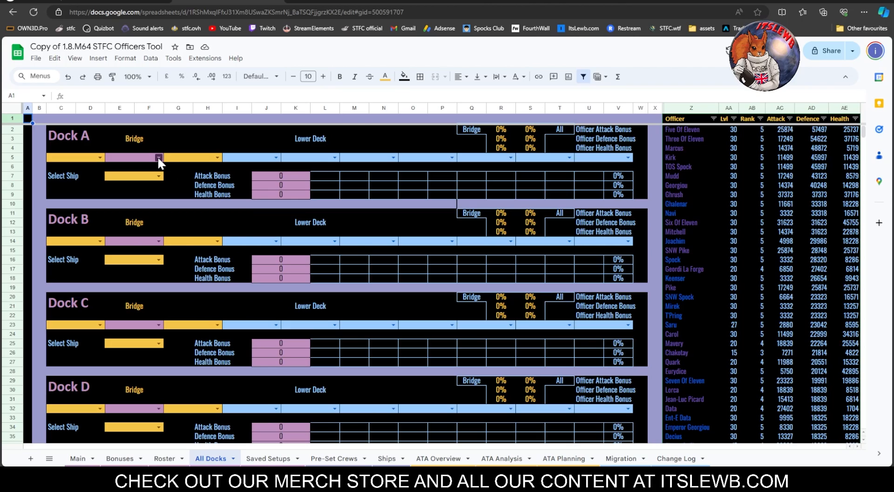
Select Sanctus as the ship for Dock A.
click(159, 177)
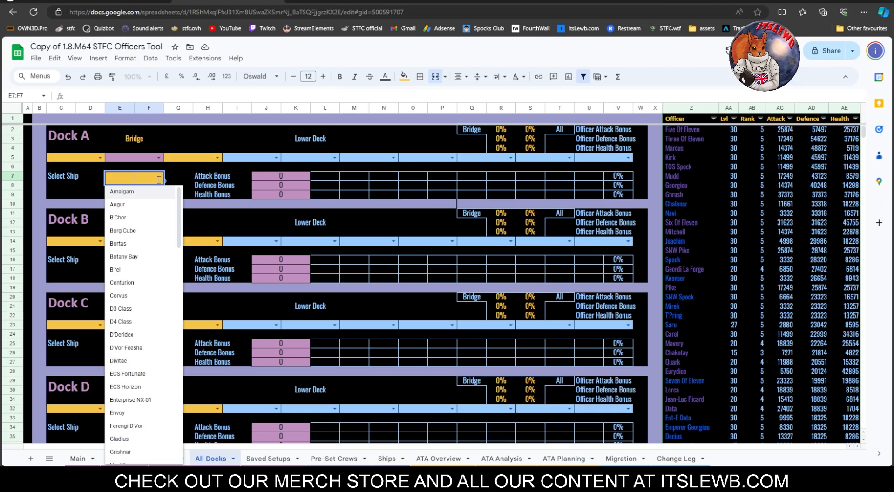
text(sa)
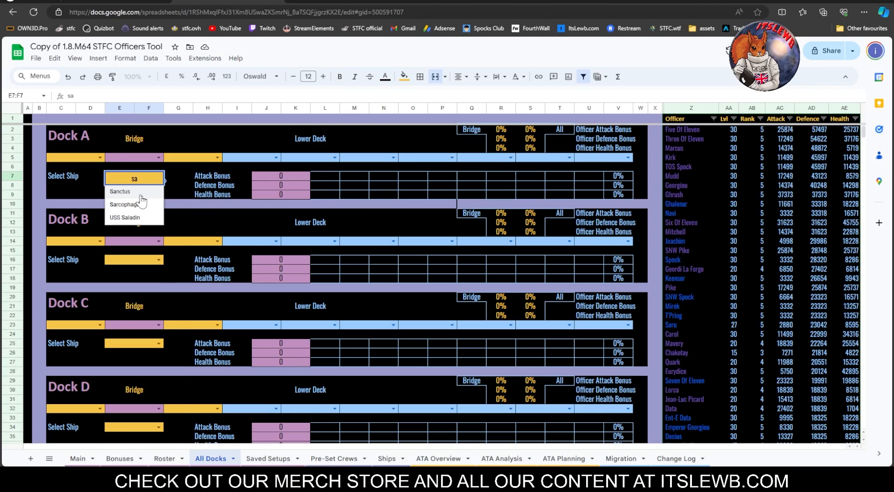
click(142, 201)
Assign Five Of Eleven to the middle seat of Dock A's bridge and Six Of Eleven to the first seat.
click(159, 157)
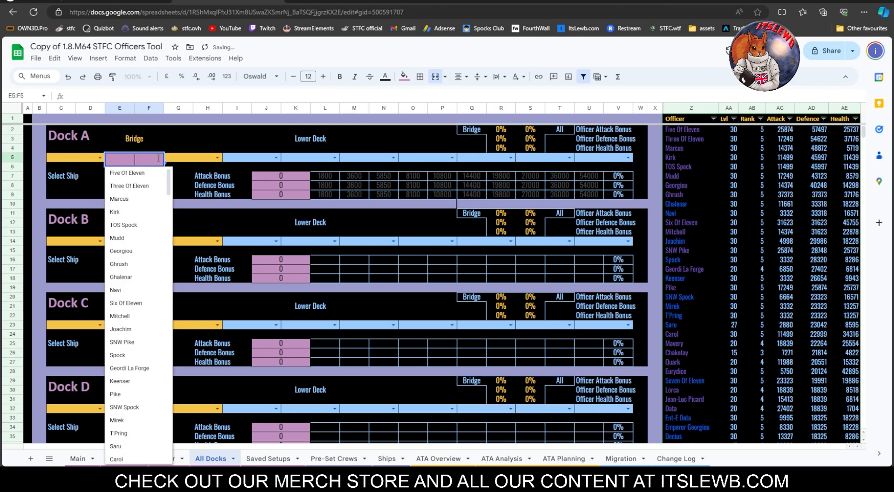
click(131, 173)
click(99, 157)
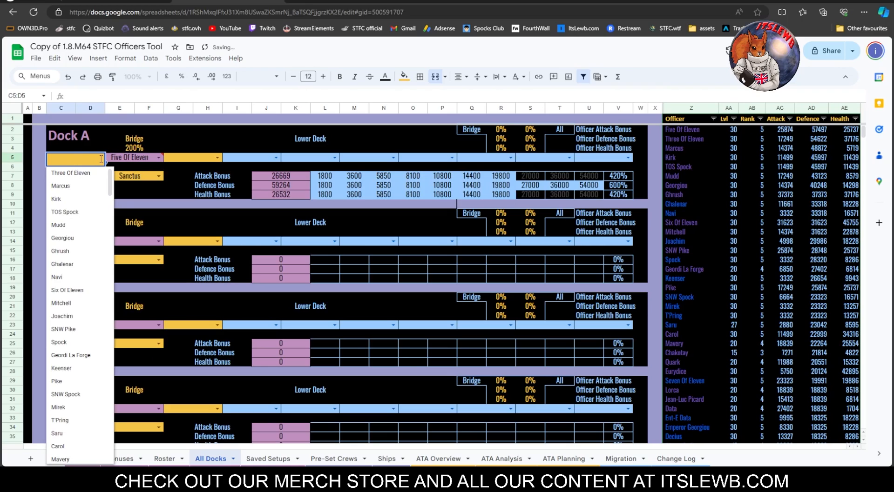
text(six)
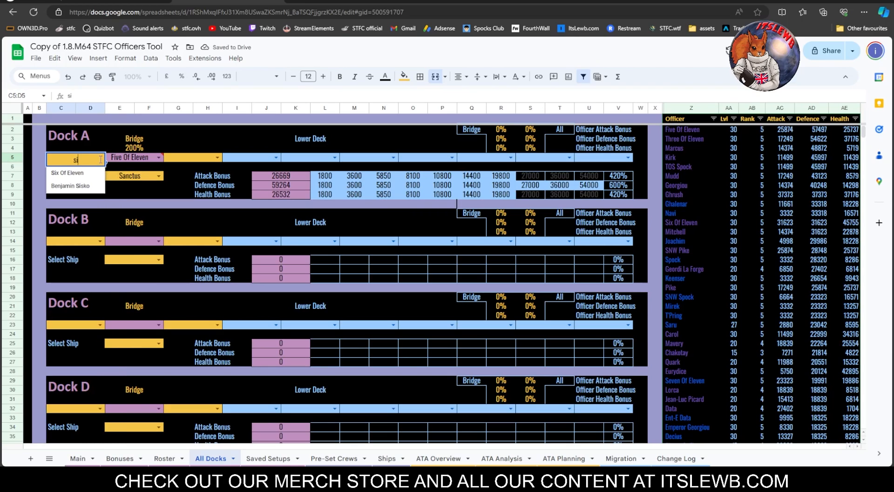
click(96, 175)
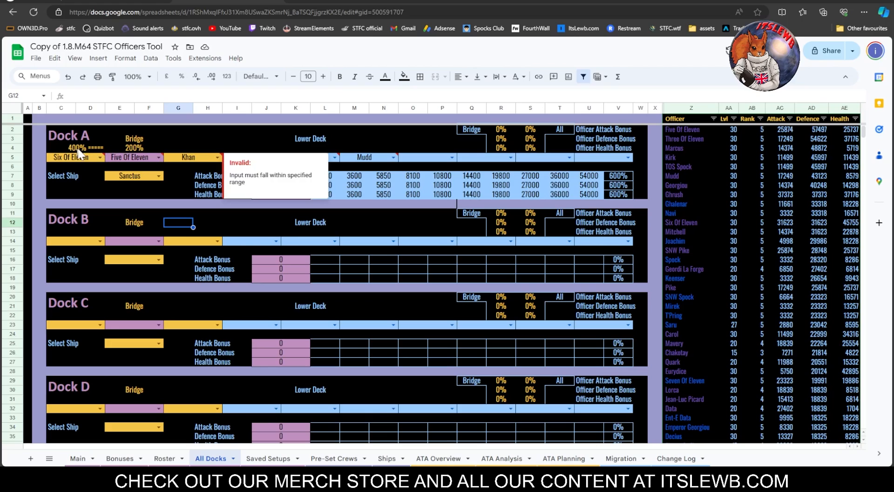
Replace Khan with Seven Of Eleven on Dock A's bridge.
click(217, 159)
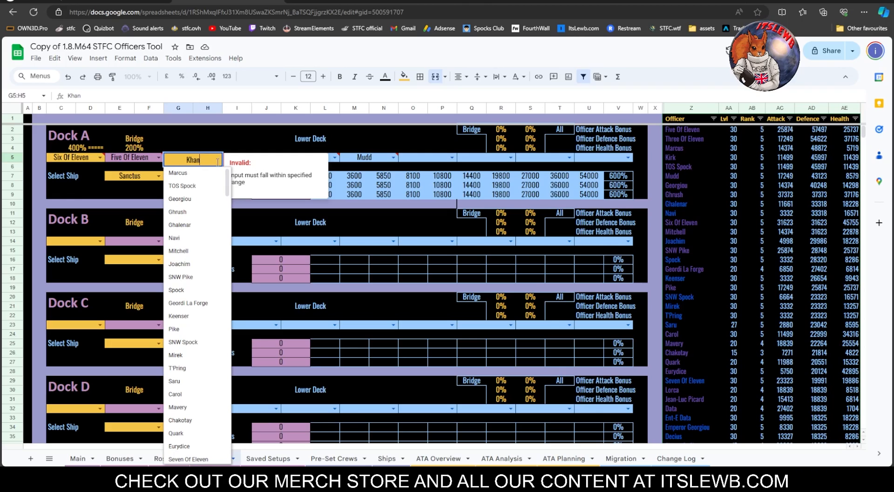
click(189, 457)
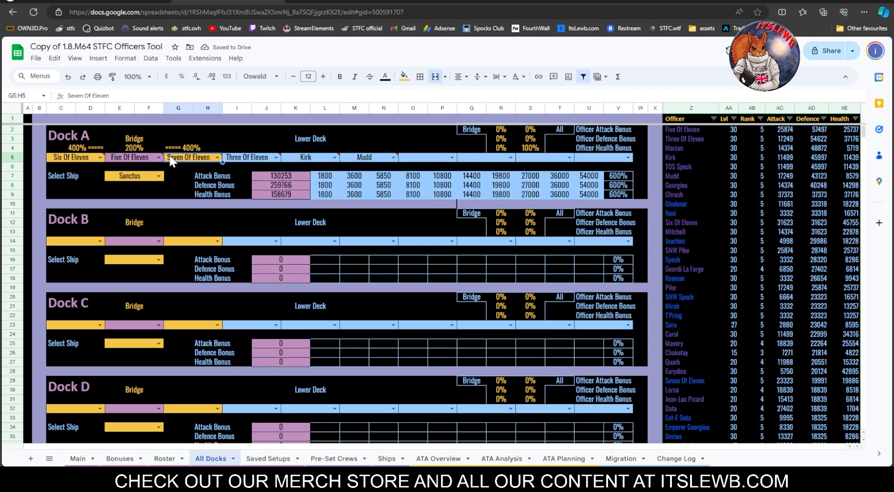
mouse_move(172, 159)
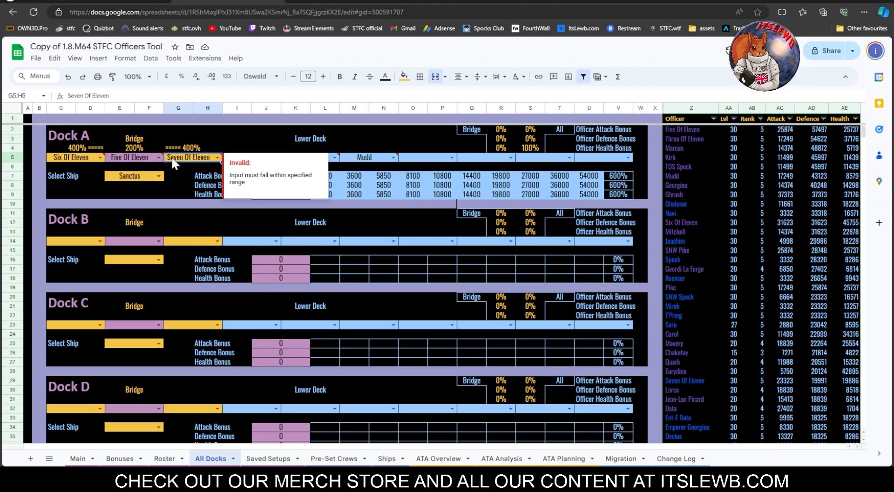
click(167, 460)
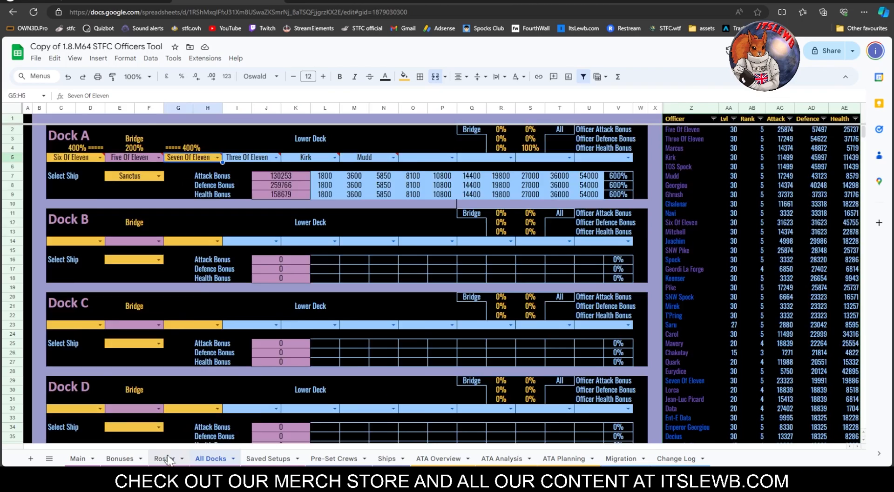
click(211, 459)
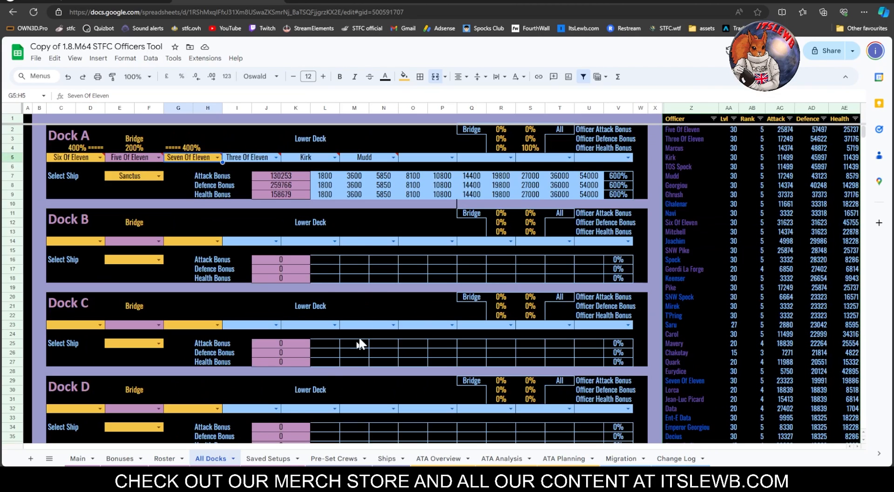
click(237, 216)
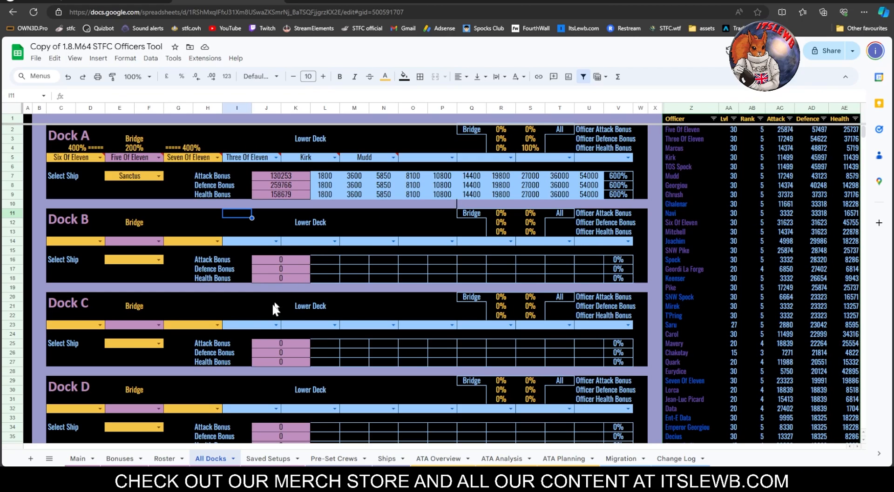
Copy the bridge crew Seven Of Eleven, Khan and Kras from the Roster sheet and paste it onto Dock A's bridge with Paste special.
click(165, 460)
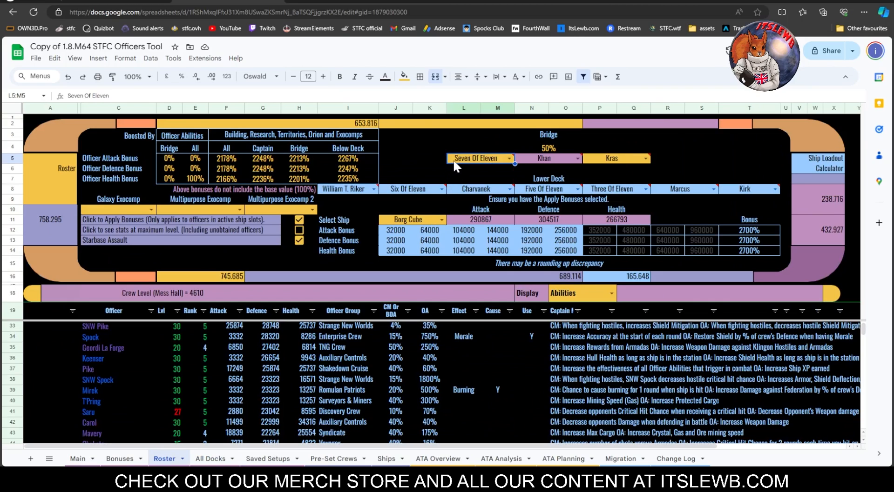
drag(458, 159, 621, 159)
key(ctrl+c)
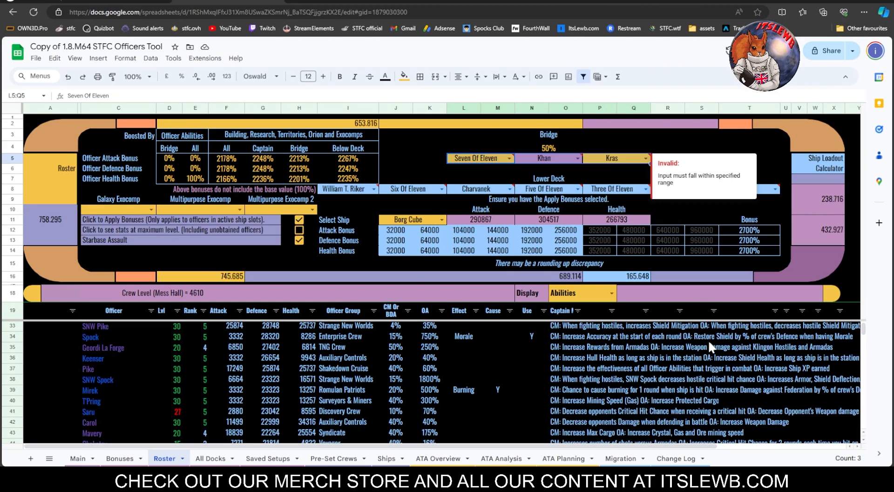
click(210, 459)
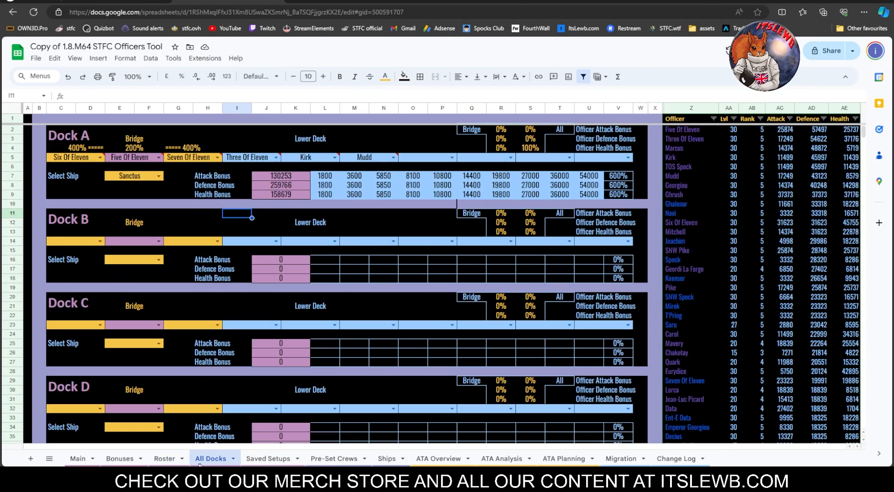
click(68, 158)
right_click(88, 158)
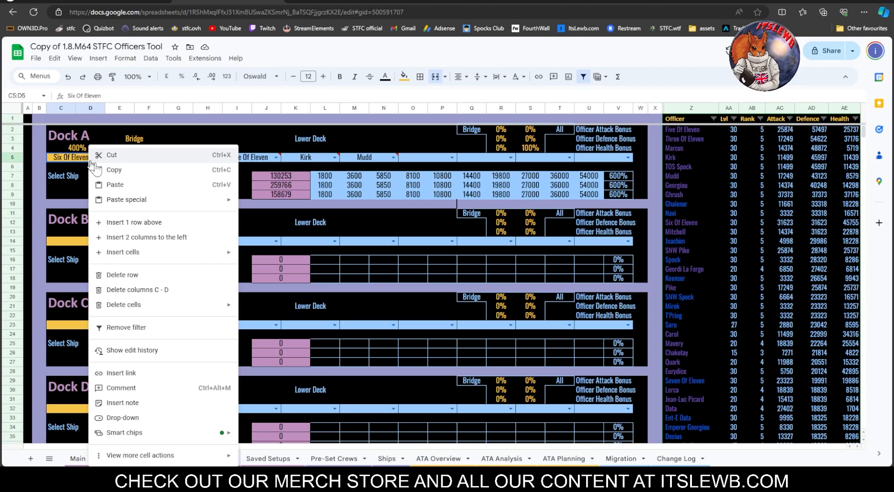
mouse_move(191, 203)
click(263, 203)
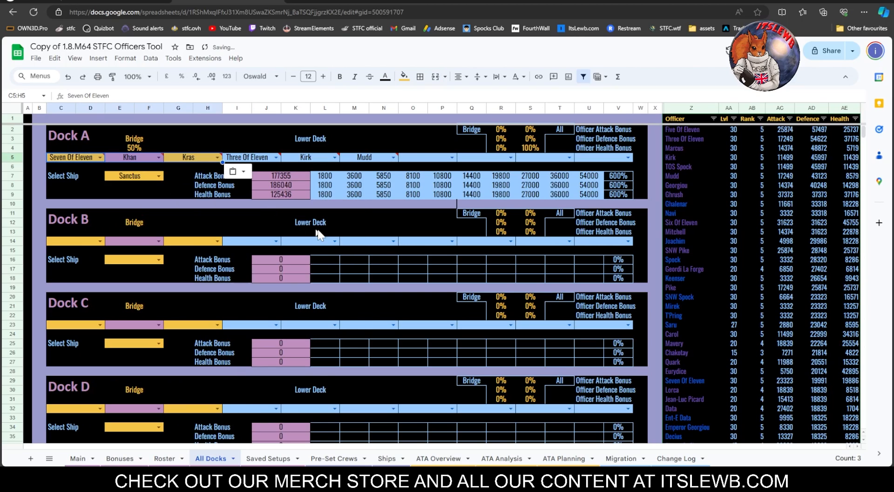
click(395, 133)
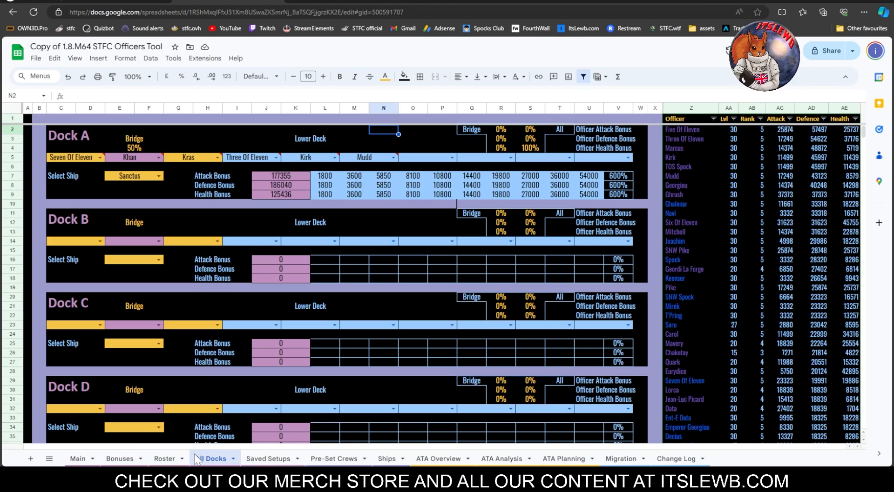
Paste the copied bridge crew of Seven Of Eleven, Khan and Kras into the first entry of the Saved Setups sheet.
click(267, 463)
scroll(419, 379, down, 10)
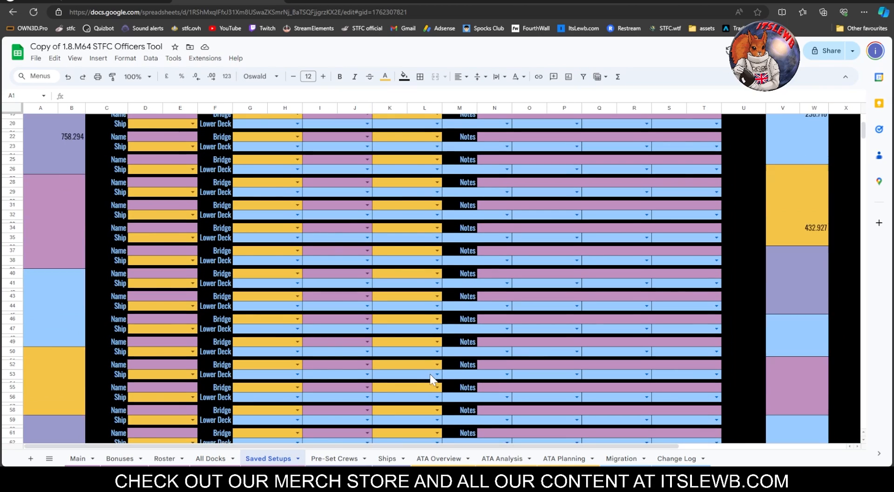
scroll(424, 373, up, 10)
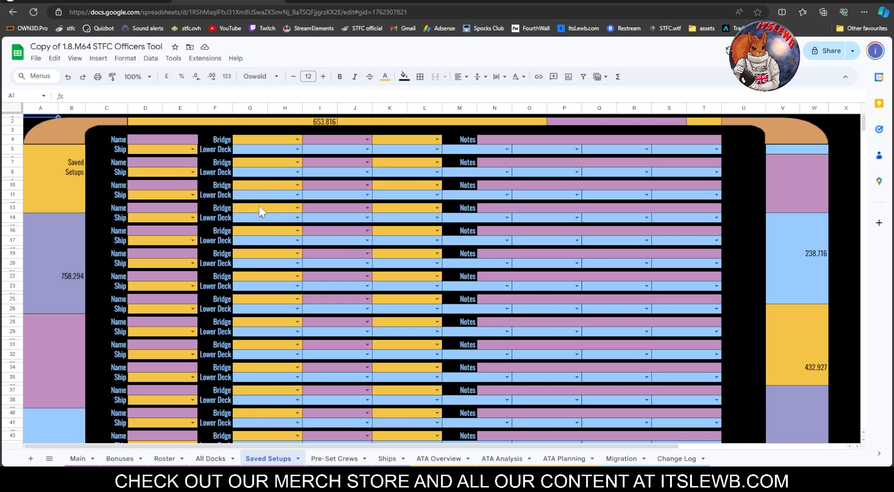
click(262, 140)
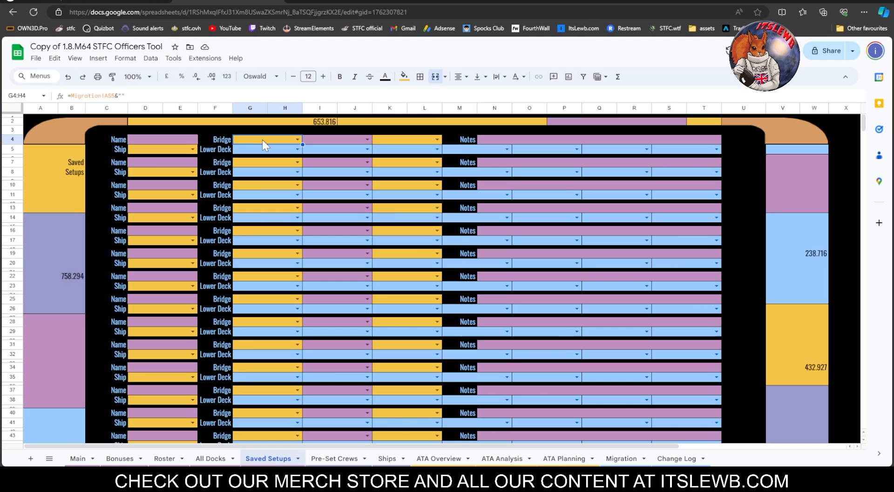
key(ctrl+v)
Add the note "UC 60 borg solo" to the first saved setup.
click(480, 137)
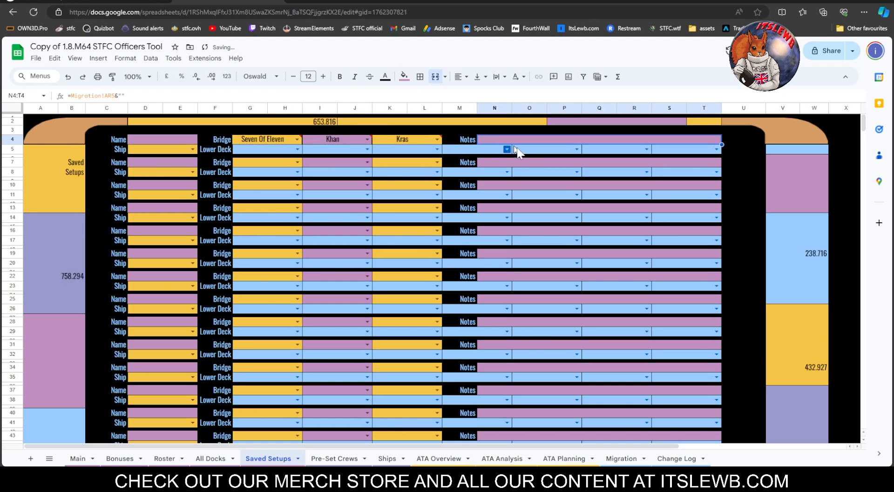
text(U)
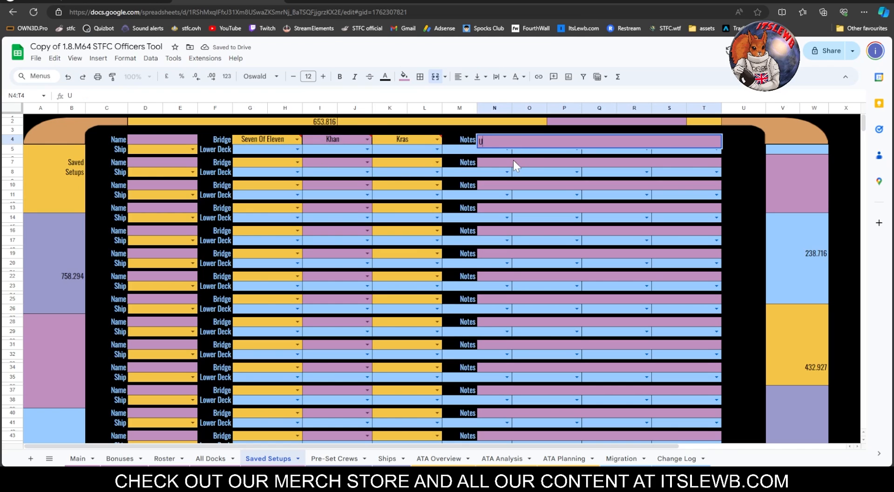
text(C 60 borg solo)
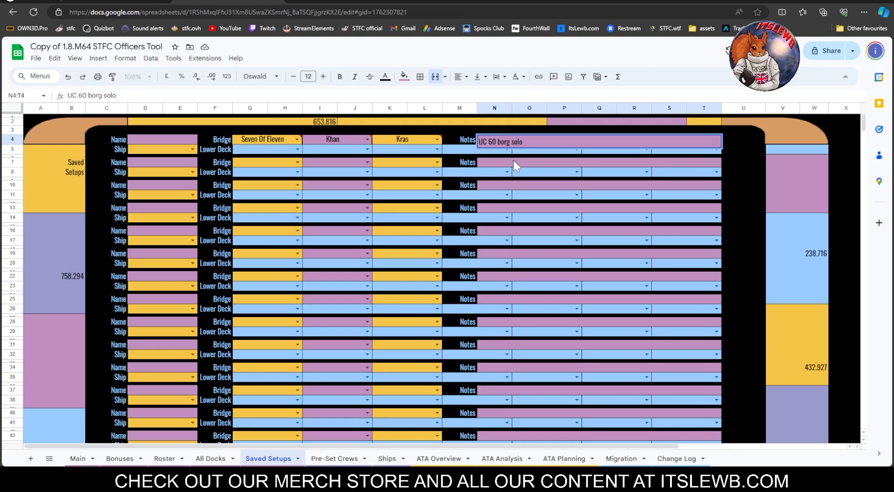
key(Return)
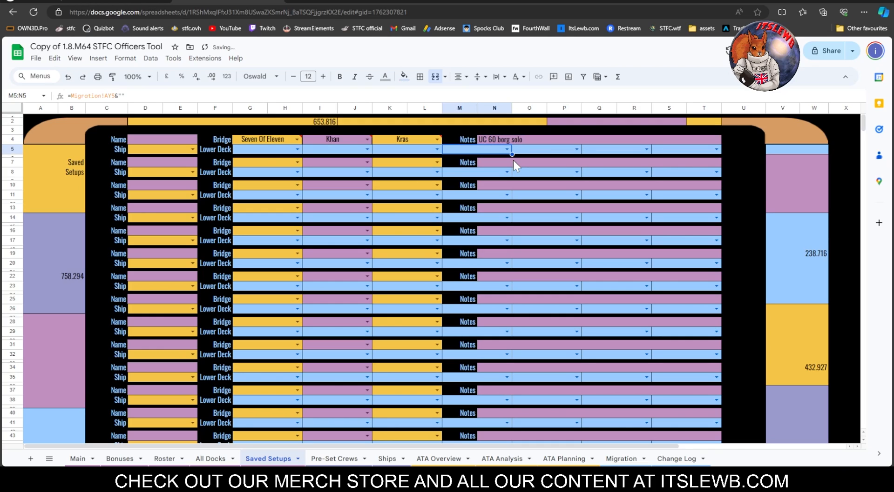
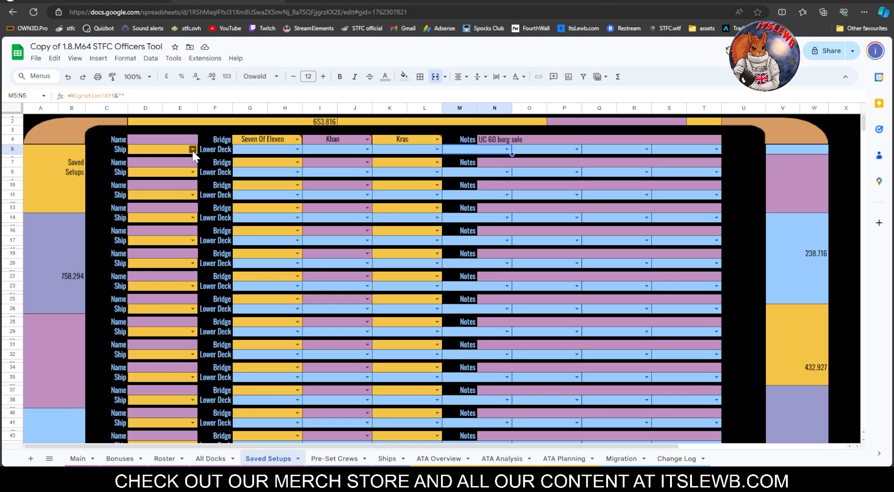
Set the first saved setup's ship to Sanctus and select its name cell.
click(155, 149)
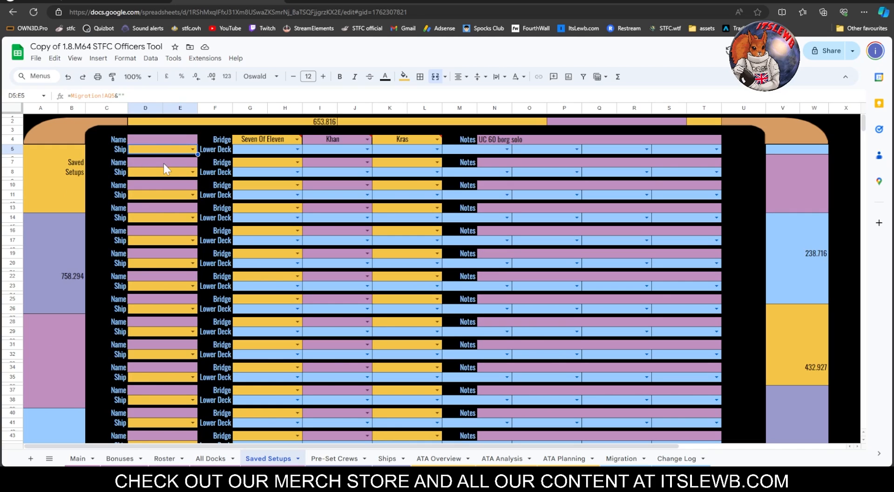
text(san)
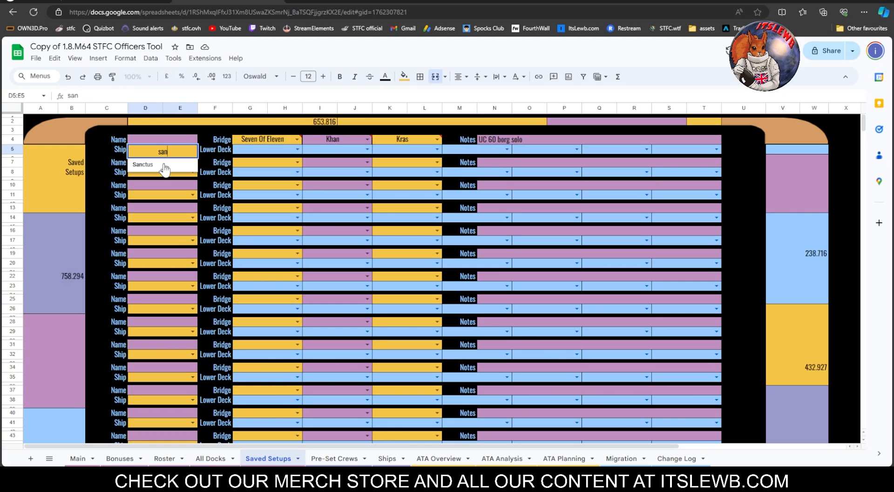
click(164, 166)
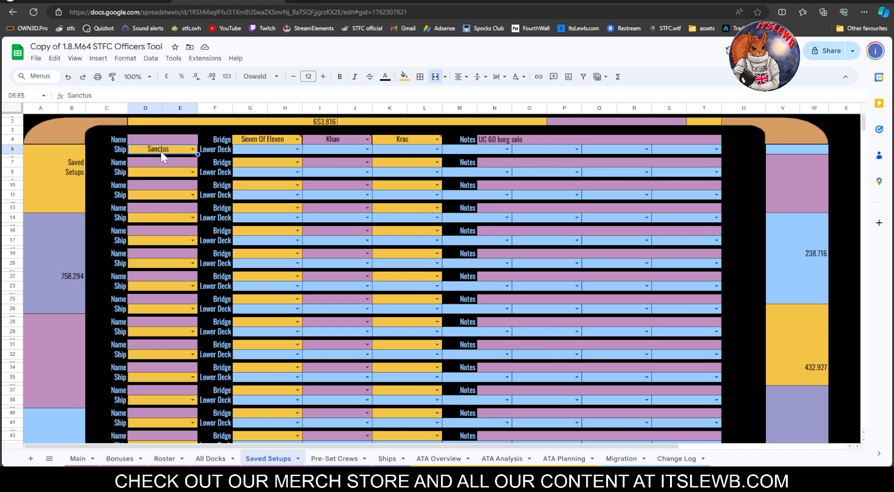
key(Up)
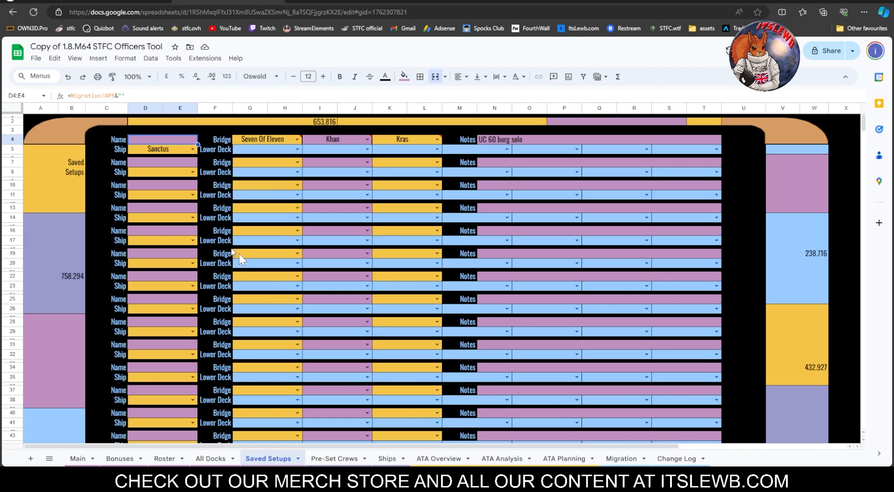
Look over the remaining empty entries of the Saved Setups sheet.
scroll(322, 290, down, 10)
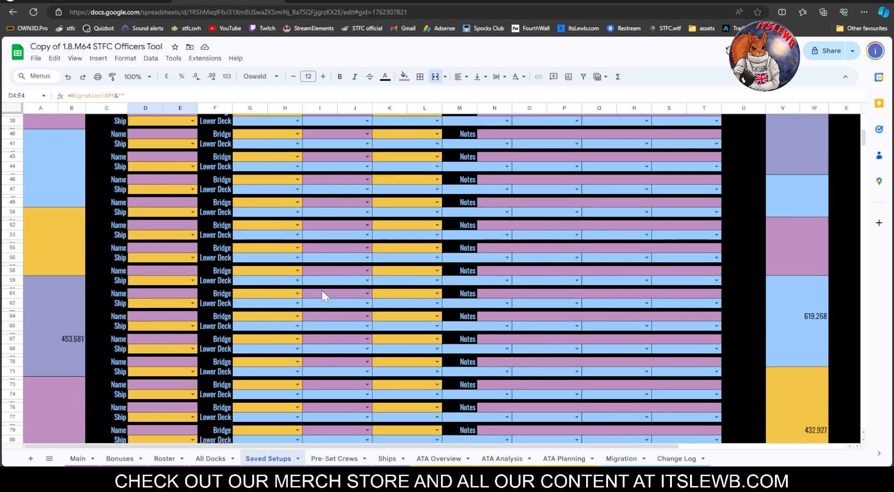
scroll(322, 290, down, 6)
scroll(322, 290, up, 3)
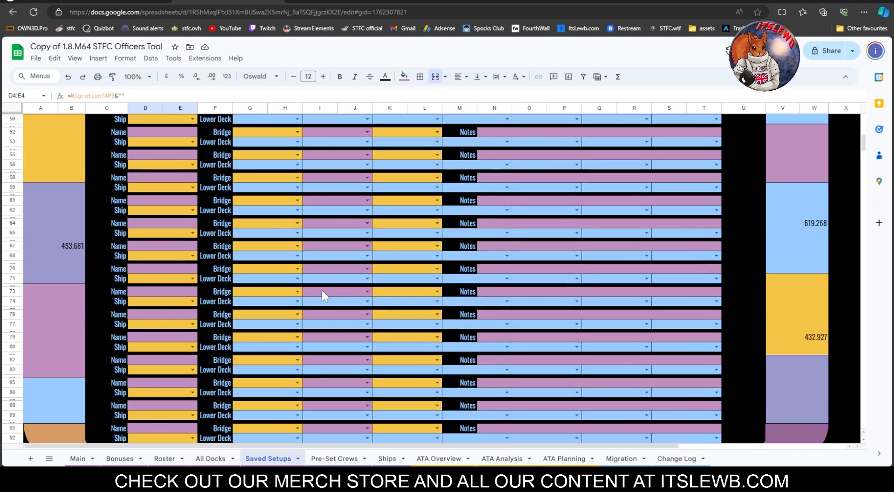
scroll(322, 291, up, 13)
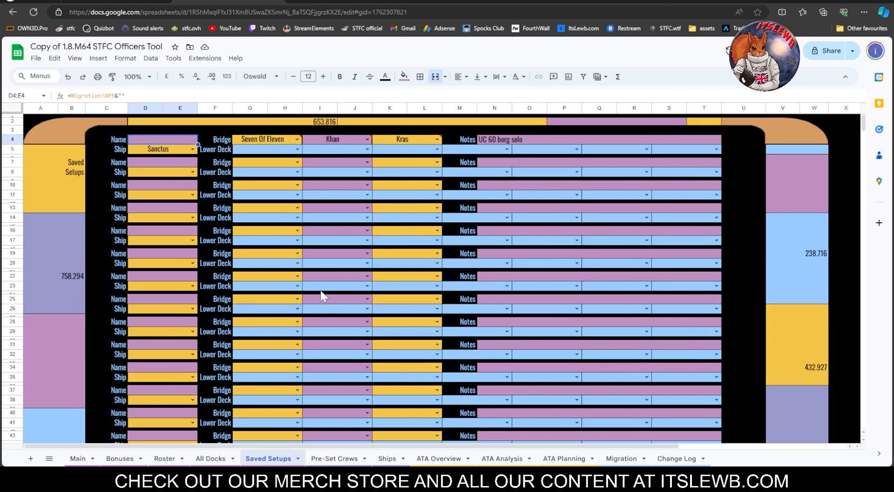
Open the Pre-Set Crews sheet and look through its list of crews with captains, officers and notes.
click(328, 459)
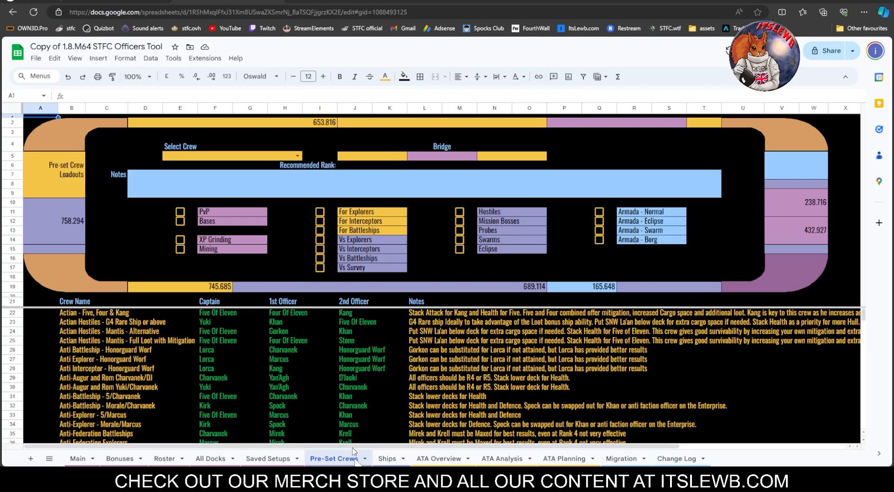
scroll(378, 394, down, 8)
scroll(377, 391, down, 11)
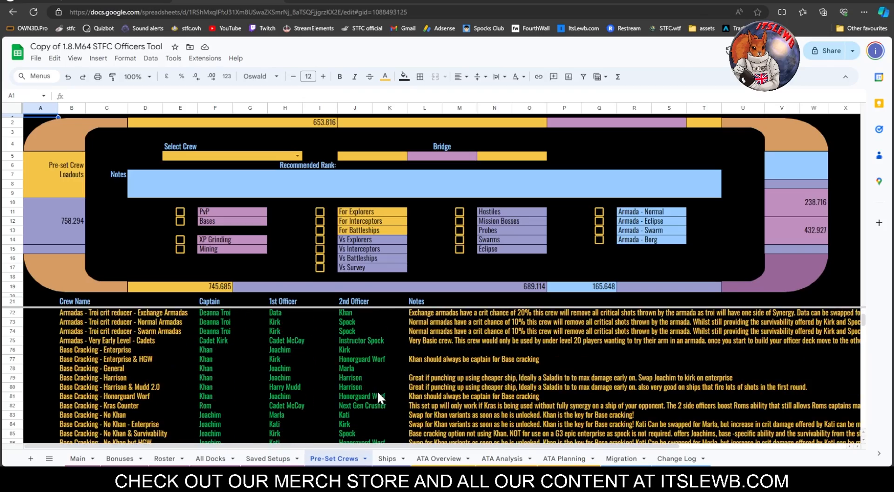
scroll(339, 381, up, 17)
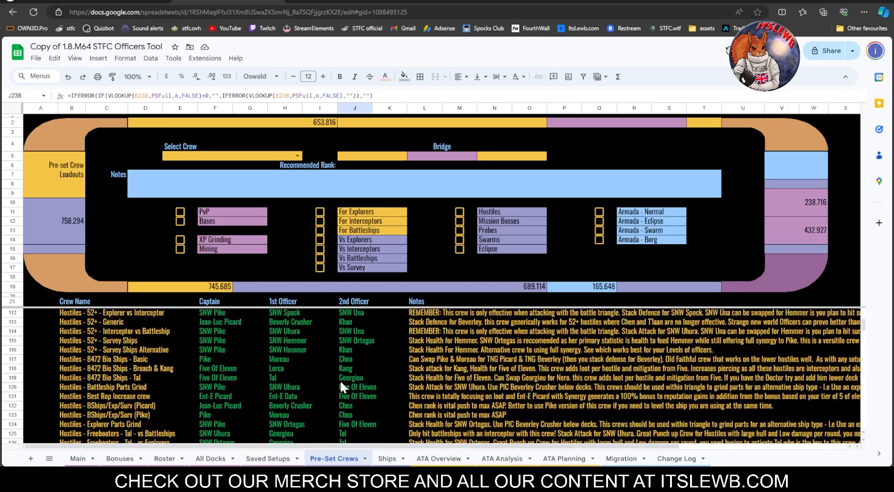
scroll(311, 392, up, 3)
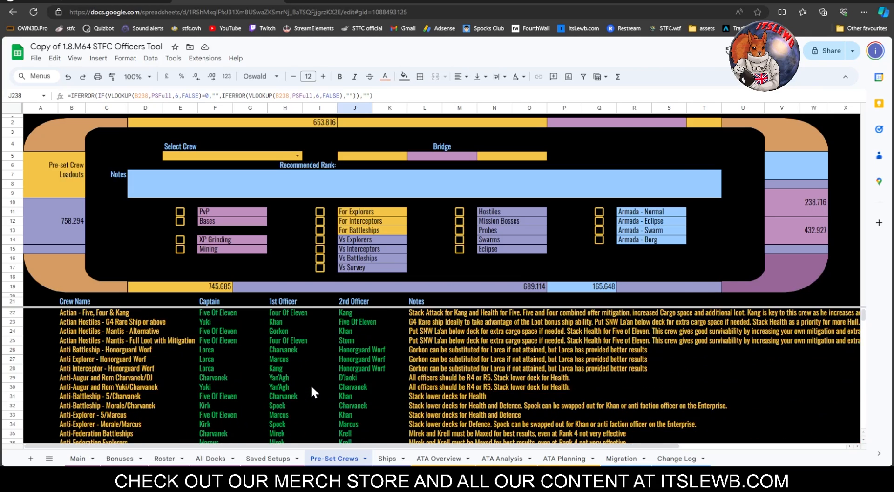
scroll(311, 392, down, 1)
scroll(311, 393, up, 1)
Filter the pre-set crews by For Explorers, Vs Survey and Hostiles, and look through the filtered list.
click(319, 213)
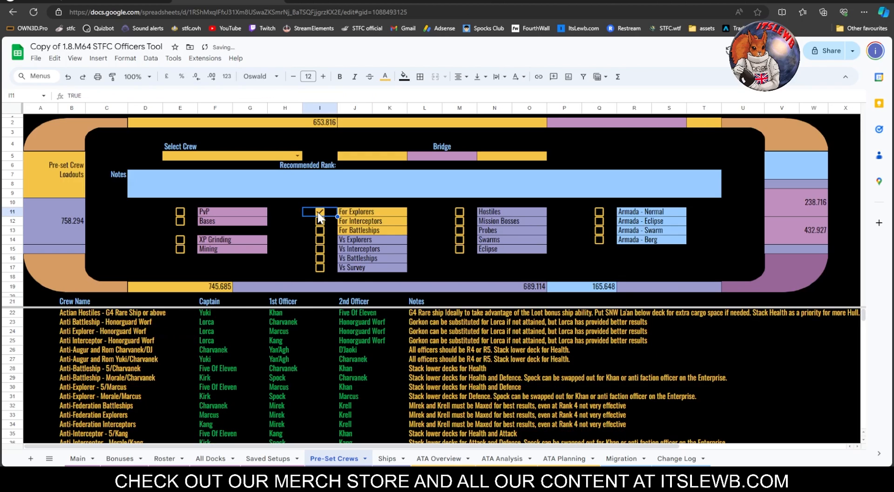
click(319, 268)
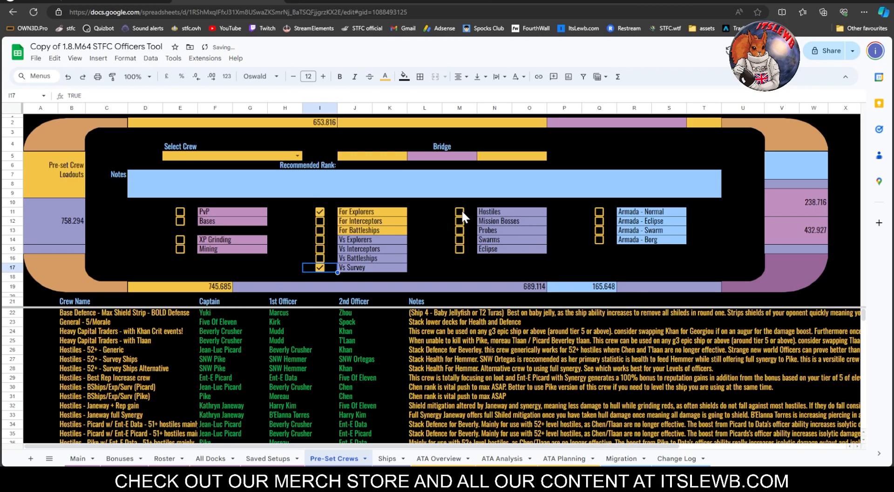
click(460, 212)
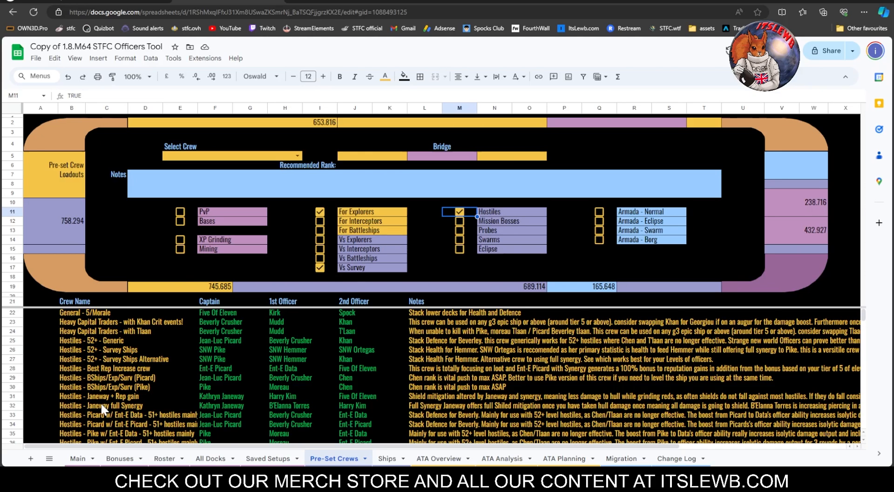
scroll(103, 403, down, 6)
scroll(99, 395, up, 6)
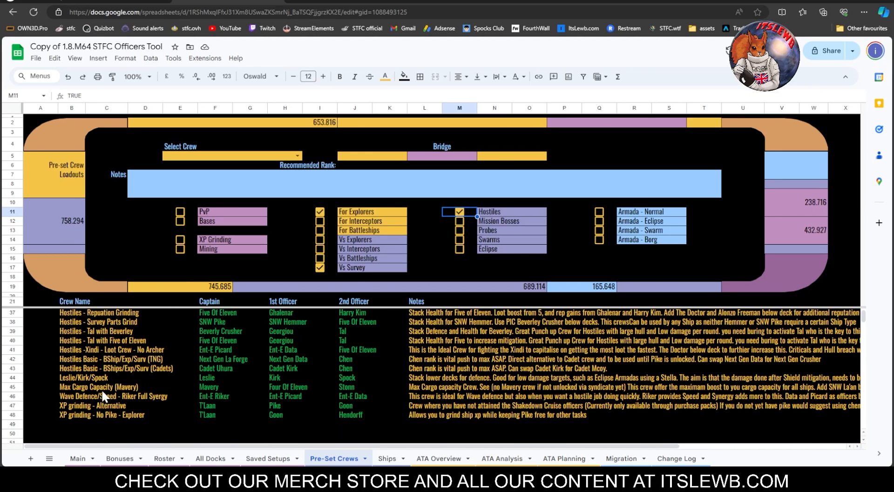
Select the General - 5/Morale pre-set crew, and replace it with Hostiles - 52+ - Generic.
click(297, 156)
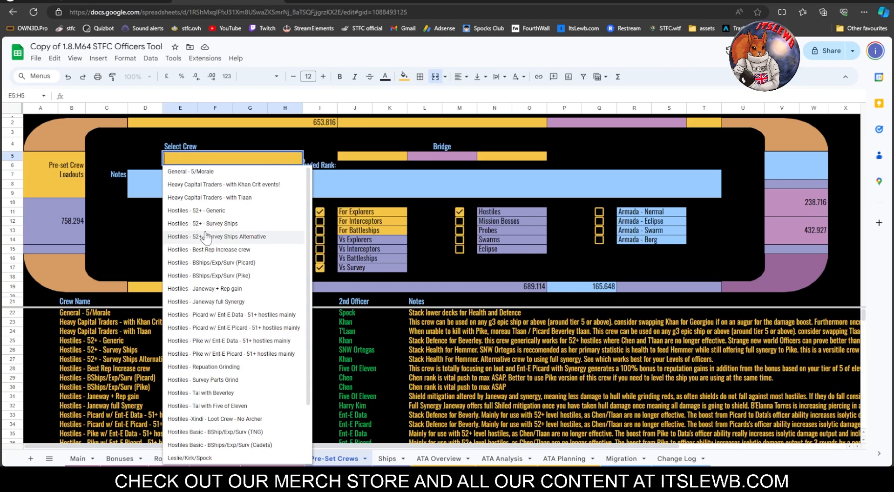
click(206, 172)
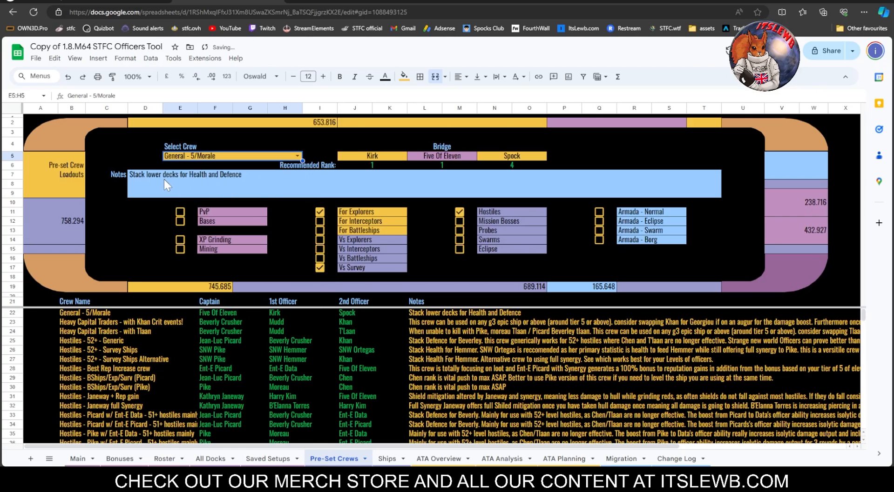
click(296, 155)
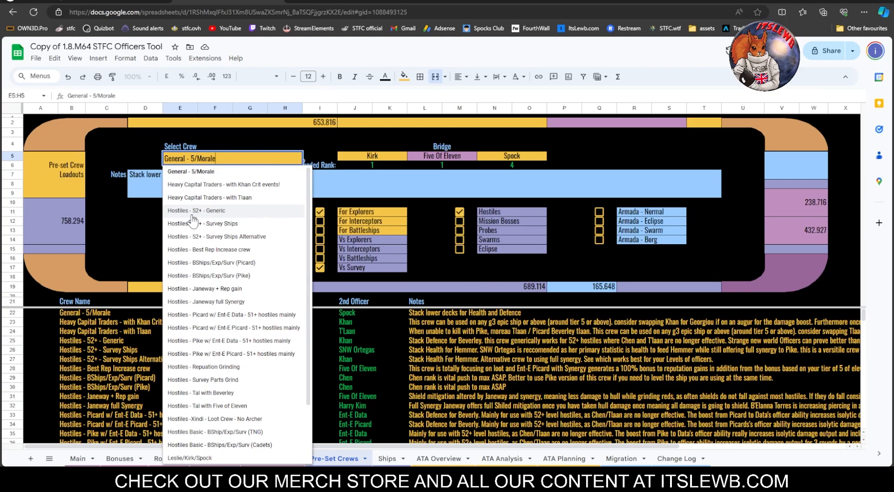
click(215, 212)
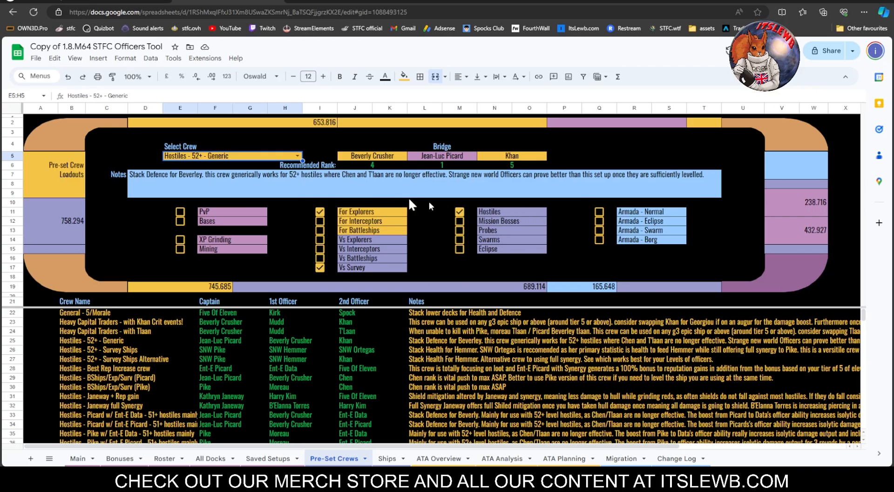
Clear the For Explorers and Vs Survey filters on the pre-set crews, keeping only Hostiles.
click(320, 211)
click(320, 268)
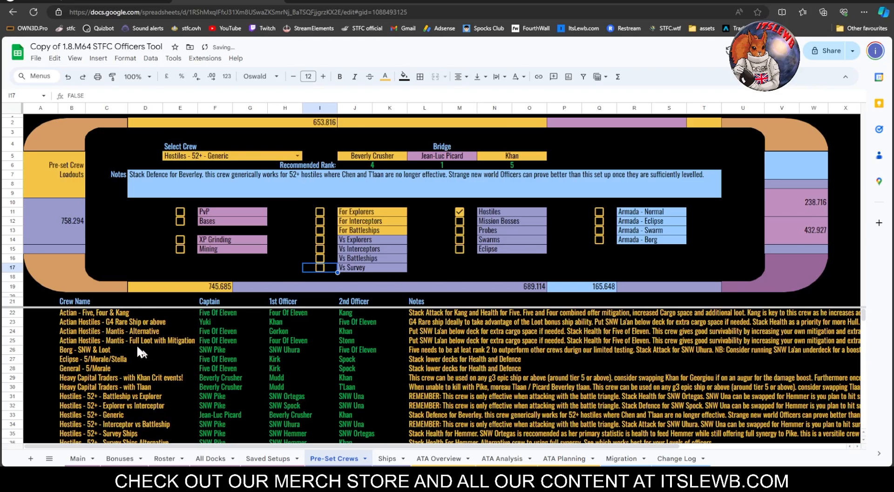
Examine the full list of Hostiles pre-set crews, from the Actian crews to the XP grinding crews.
scroll(102, 363, down, 5)
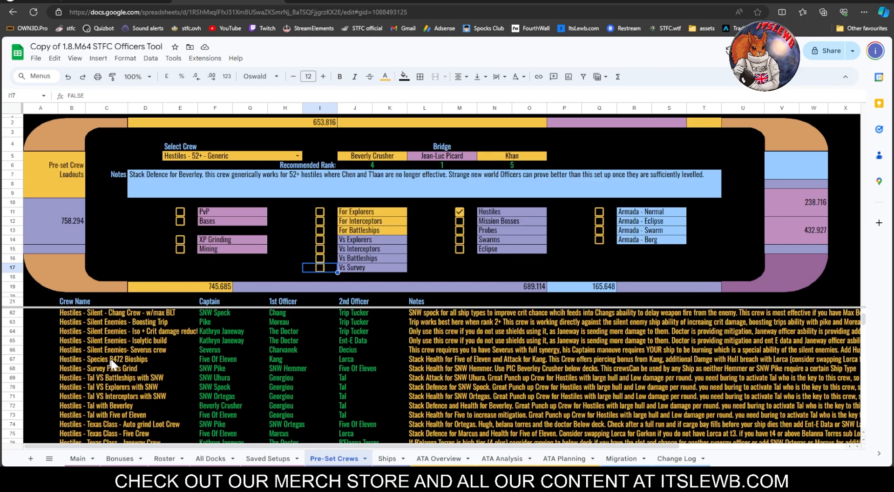
scroll(115, 390, down, 3)
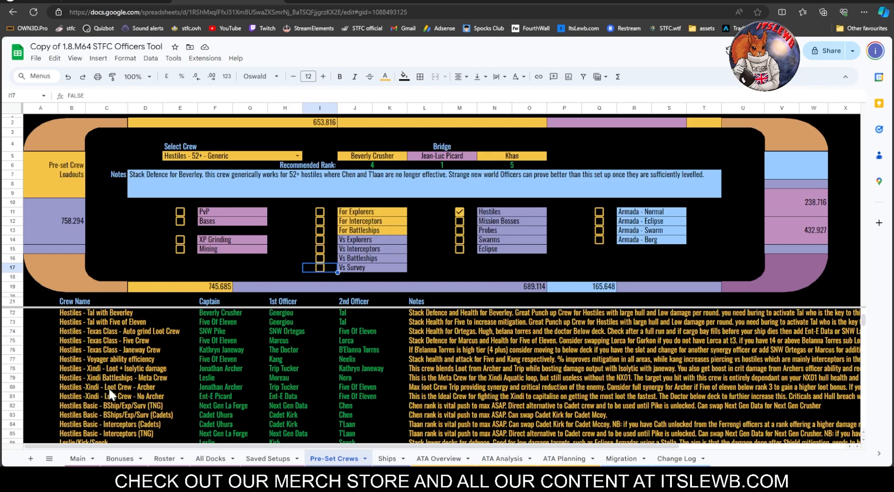
scroll(108, 348, down, 5)
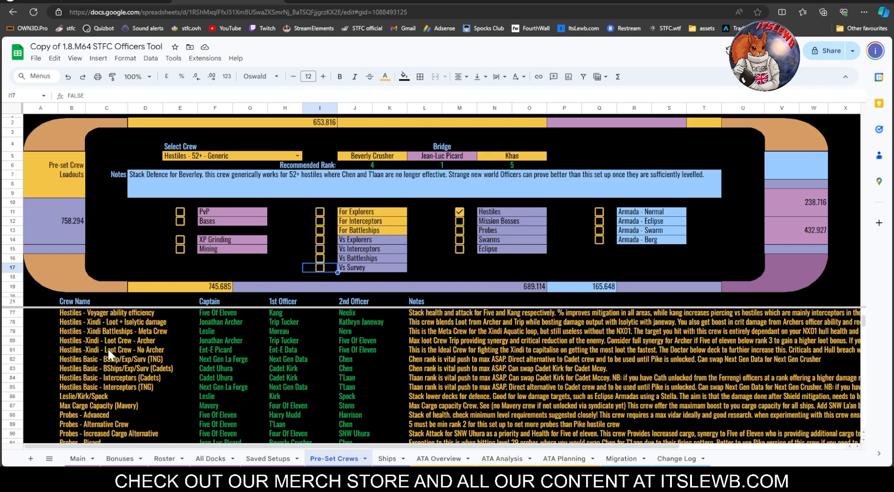
scroll(119, 361, down, 3)
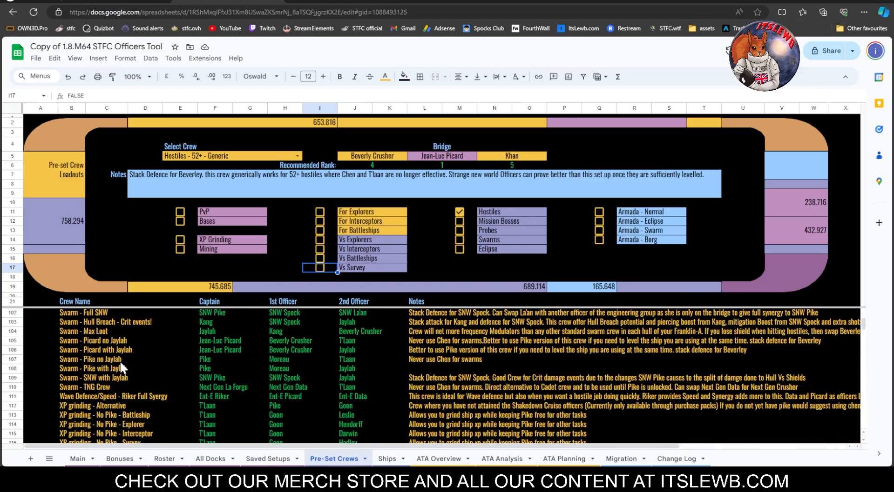
scroll(120, 362, up, 12)
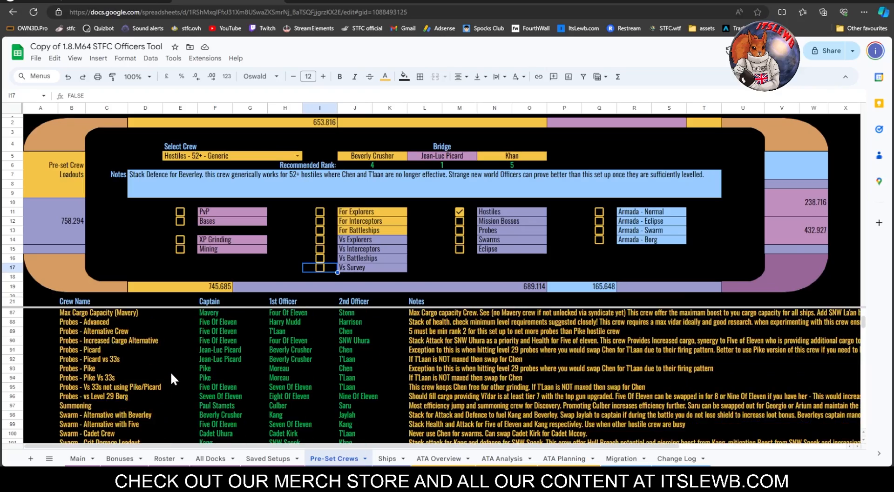
scroll(165, 369, up, 14)
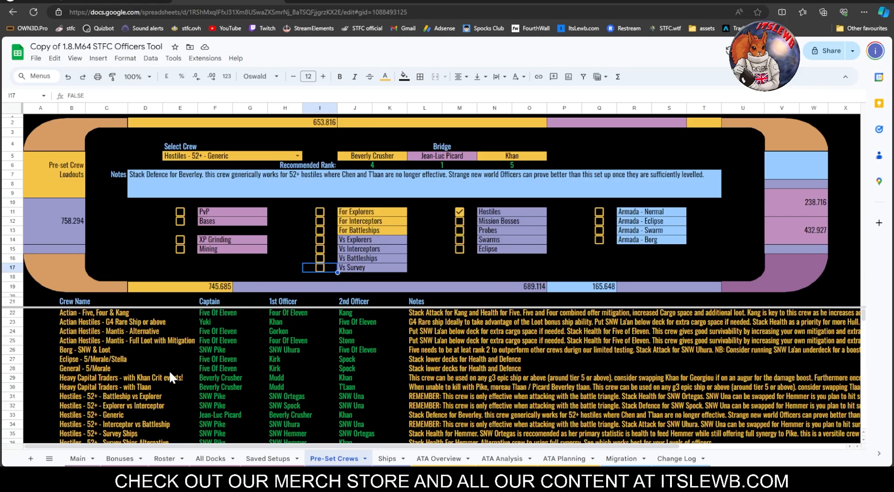
scroll(278, 381, down, 15)
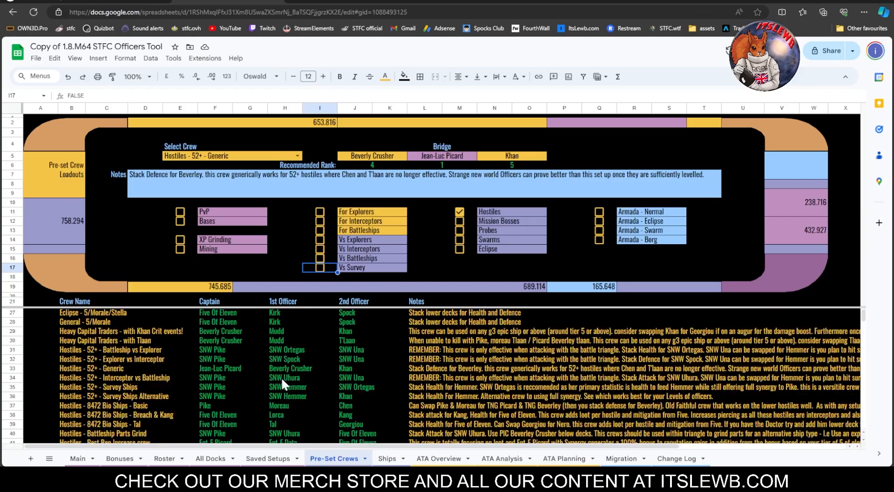
scroll(291, 379, down, 12)
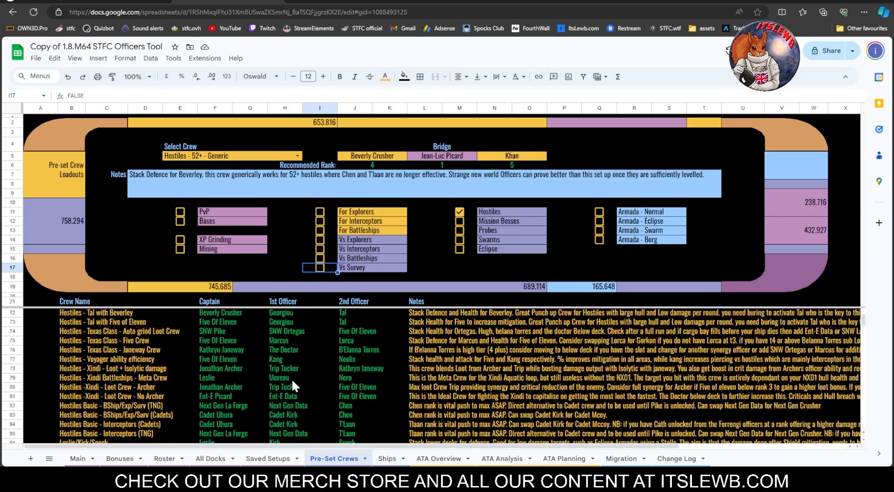
scroll(292, 379, down, 3)
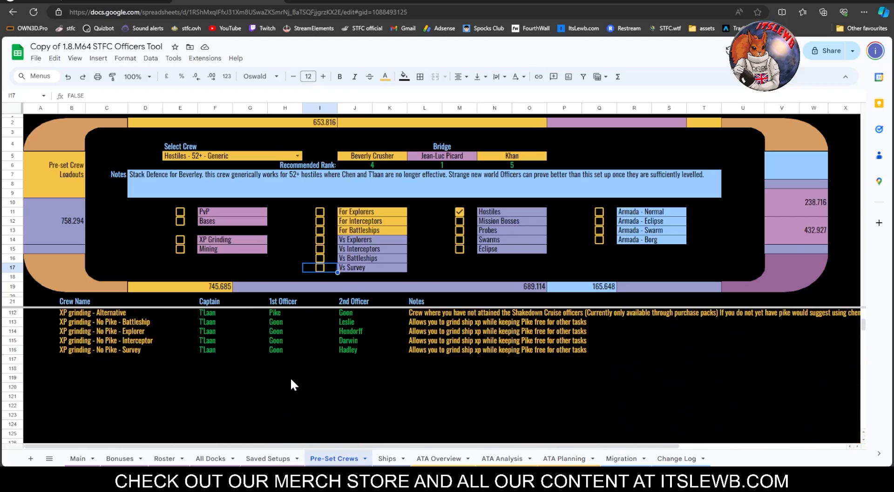
scroll(289, 378, up, 20)
scroll(288, 373, up, 7)
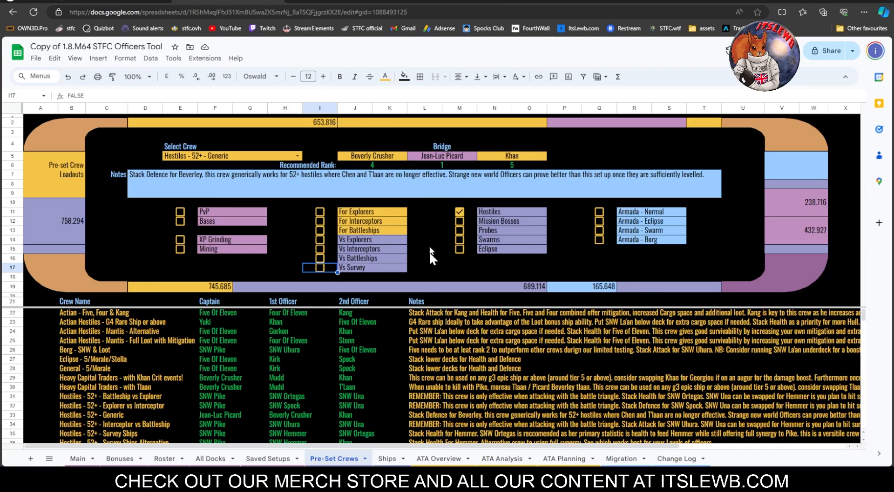
Open the Ships sheet and select the Augur to show its ability, bonuses and firing pattern.
click(385, 459)
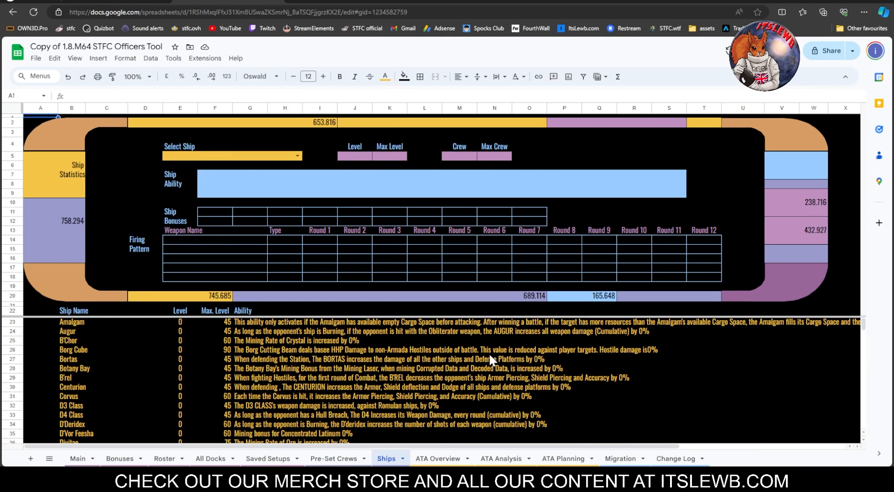
click(297, 157)
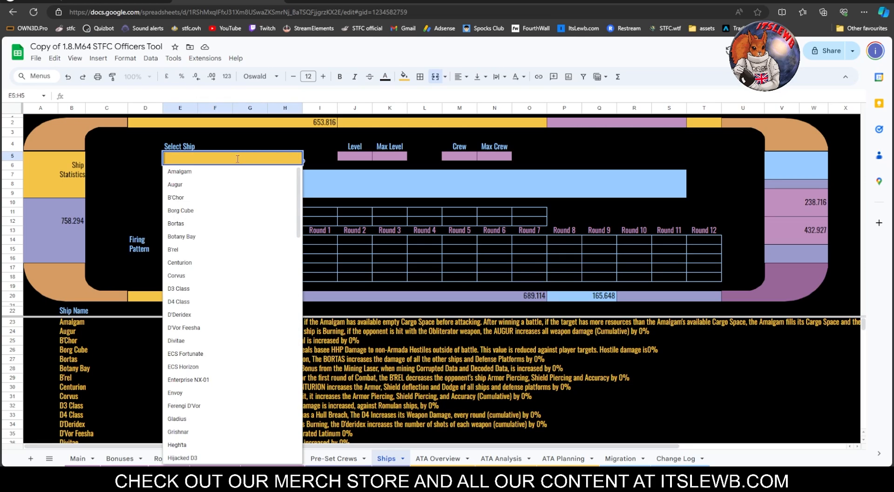
click(192, 185)
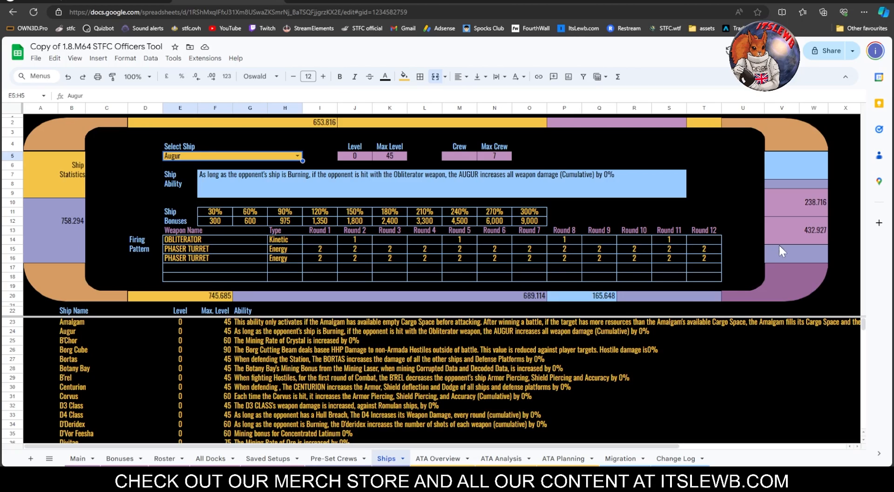
Set the Augur's level to 30 in the ship list and check its ability value.
click(362, 157)
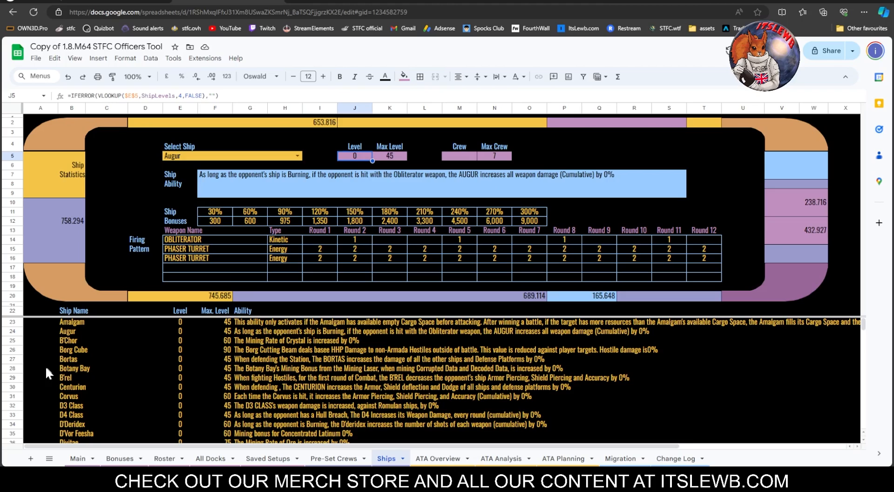
click(182, 333)
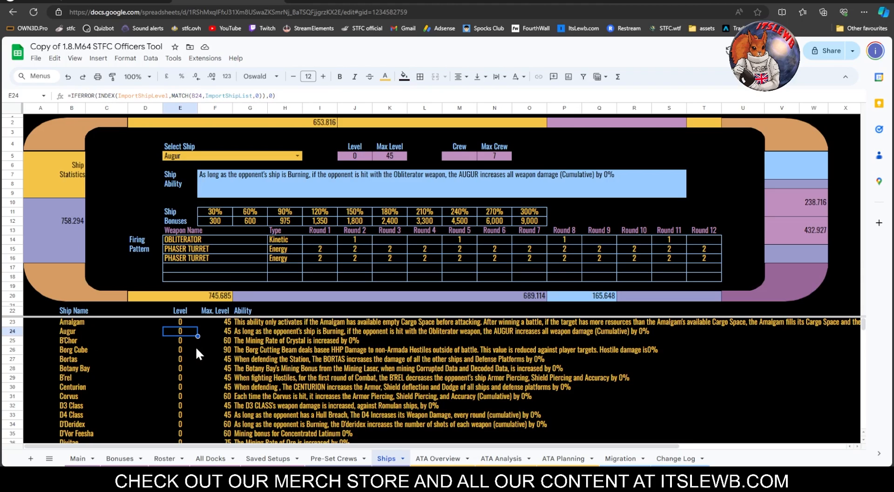
text(30)
key(Return)
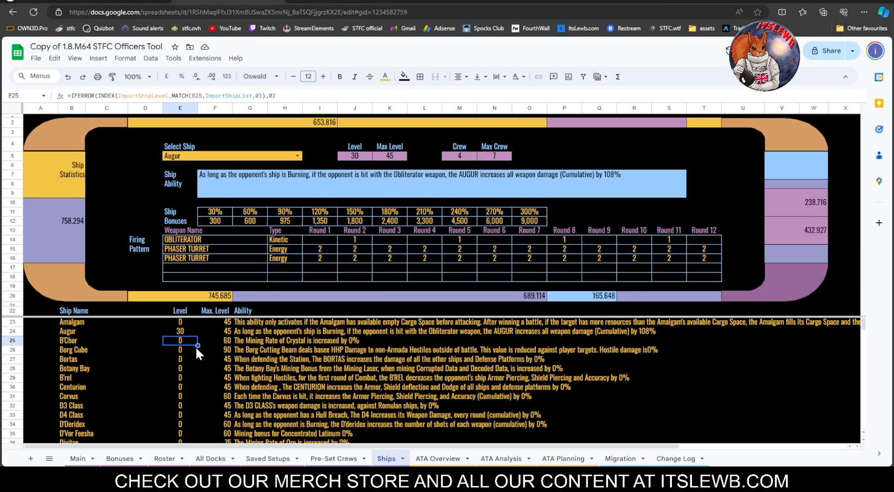
click(651, 331)
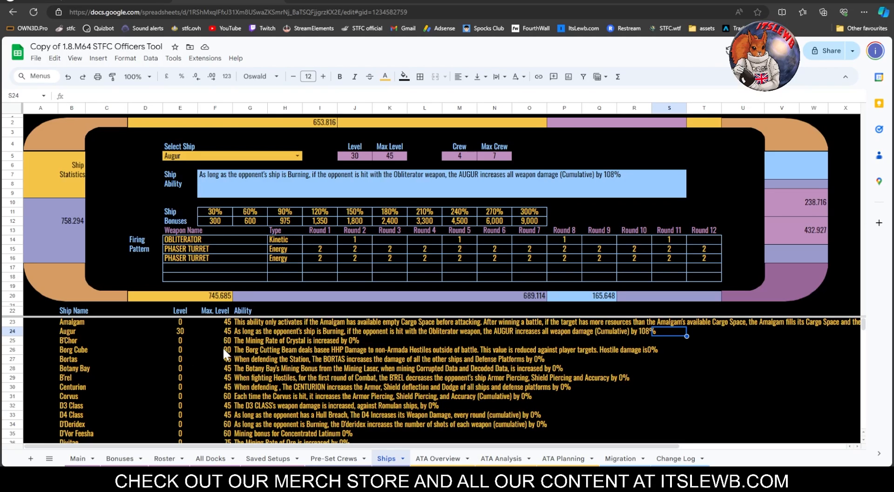
Change the Augur's level in the ship list to 40.
click(179, 331)
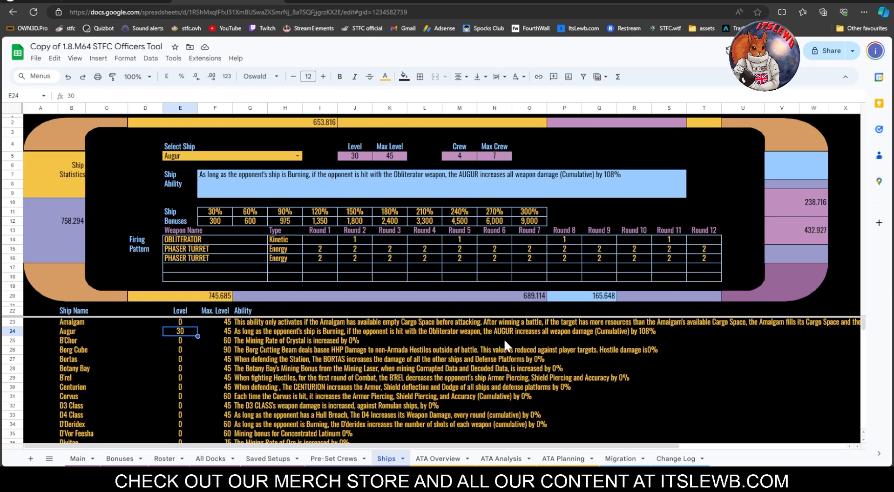
text(40)
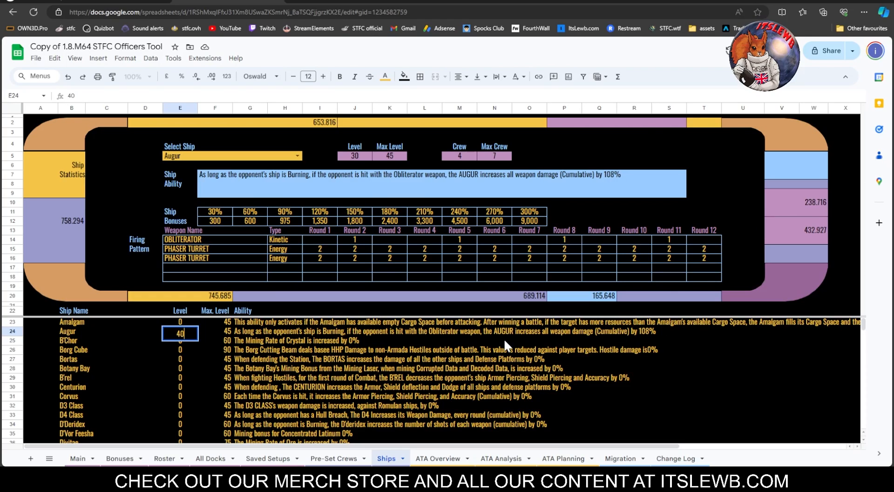
key(Return)
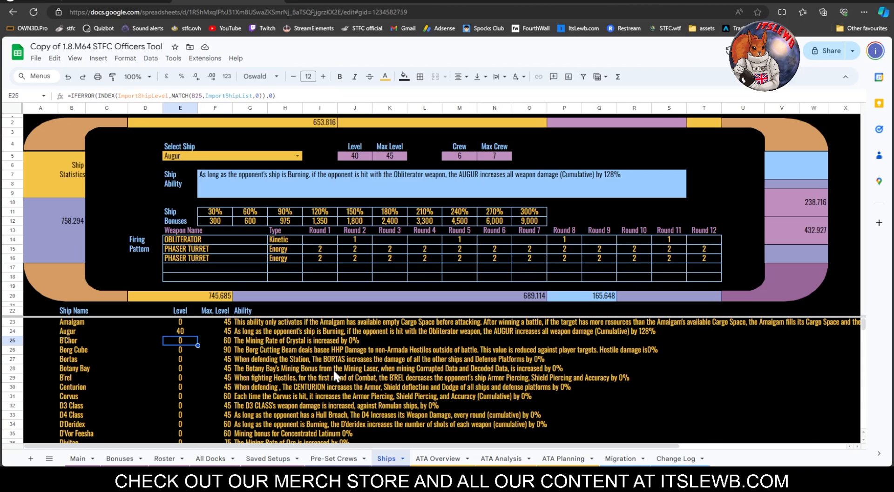
Open the ATA Overview sheet and look over the officers' traits below the away mission summary.
click(442, 459)
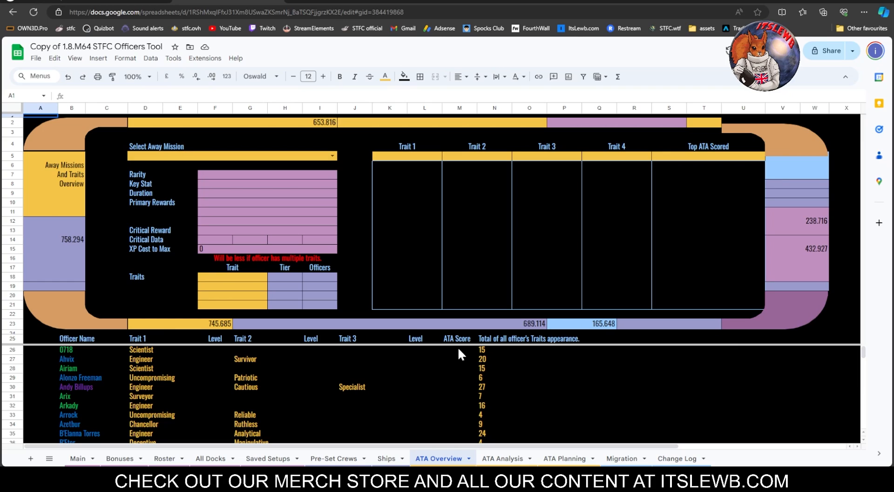
scroll(136, 386, down, 4)
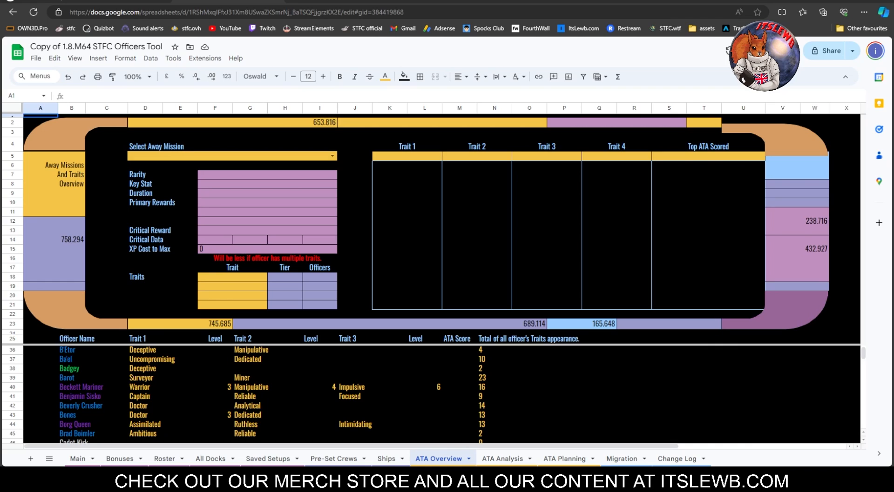
Examine the first officers' traits, trait levels and total trait appearances in the officer list.
scroll(534, 416, down, 1)
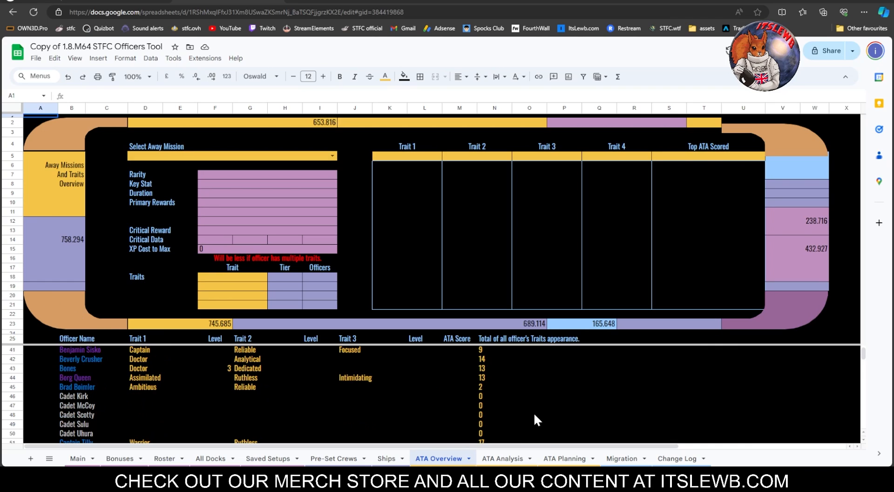
scroll(535, 416, down, 2)
scroll(534, 417, up, 3)
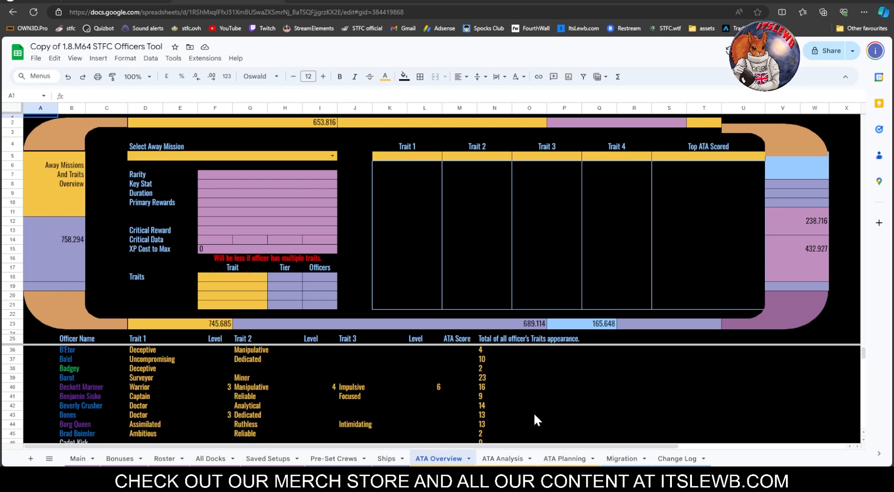
scroll(533, 412, up, 1)
scroll(533, 412, down, 1)
scroll(533, 412, up, 2)
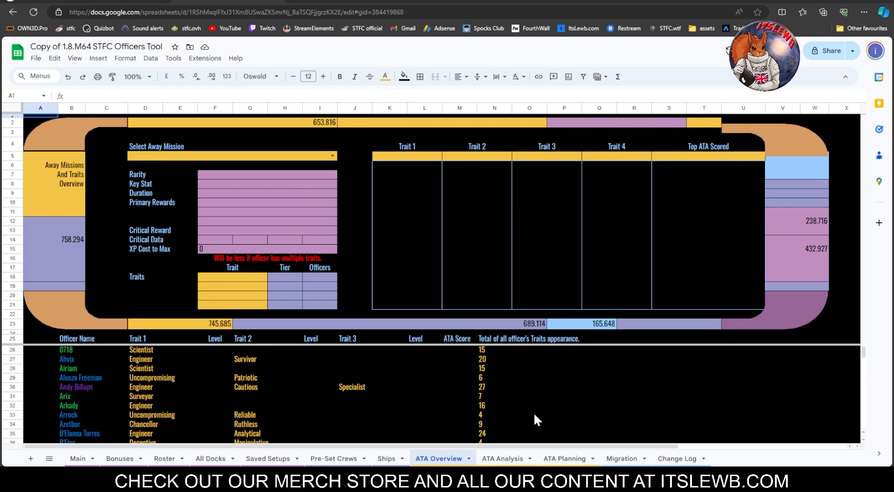
scroll(533, 412, down, 1)
scroll(533, 412, down, 1)
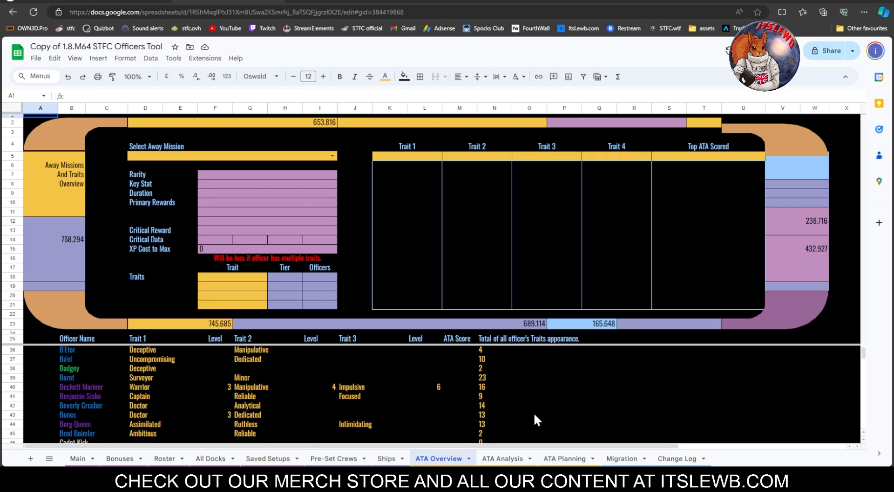
scroll(532, 409, up, 1)
scroll(522, 407, up, 1)
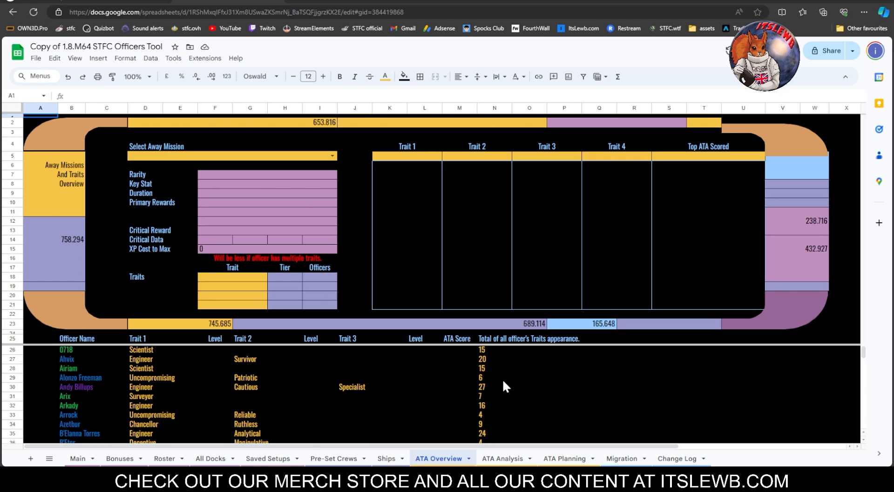
scroll(496, 414, down, 1)
scroll(495, 421, up, 1)
scroll(523, 400, down, 3)
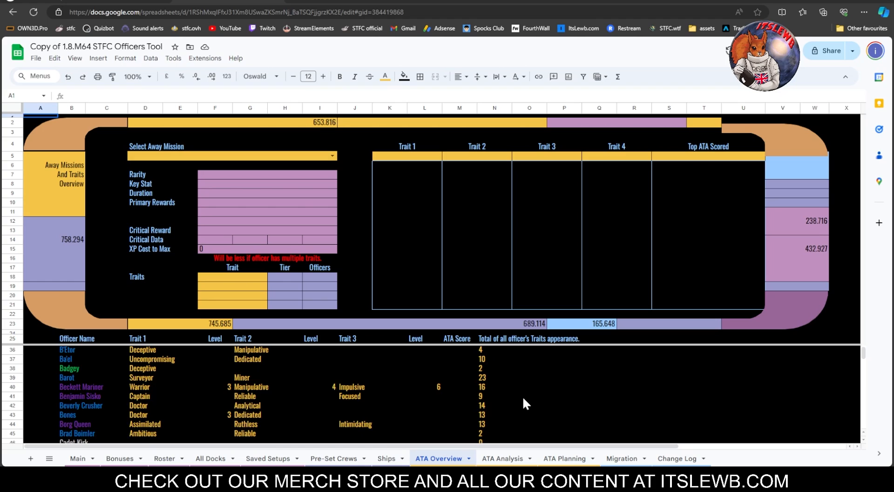
Compare the total trait appearances further down the officer list and select Mudd's total.
scroll(523, 399, down, 2)
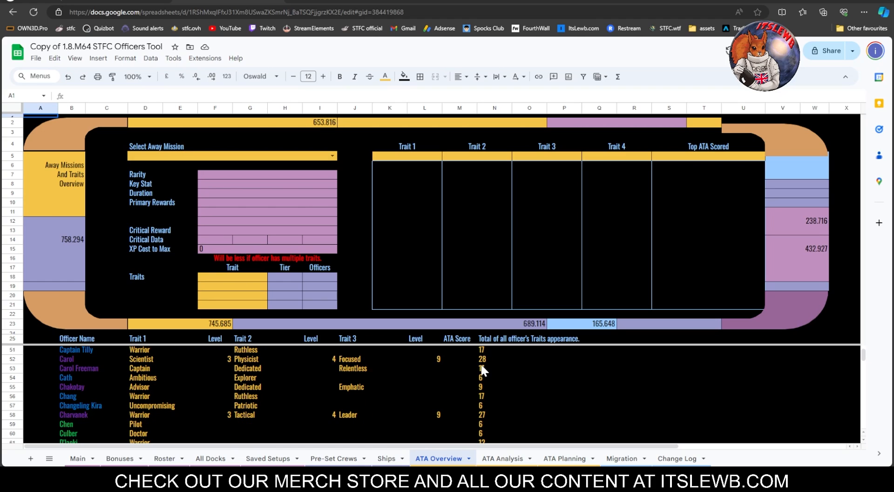
scroll(484, 363, down, 3)
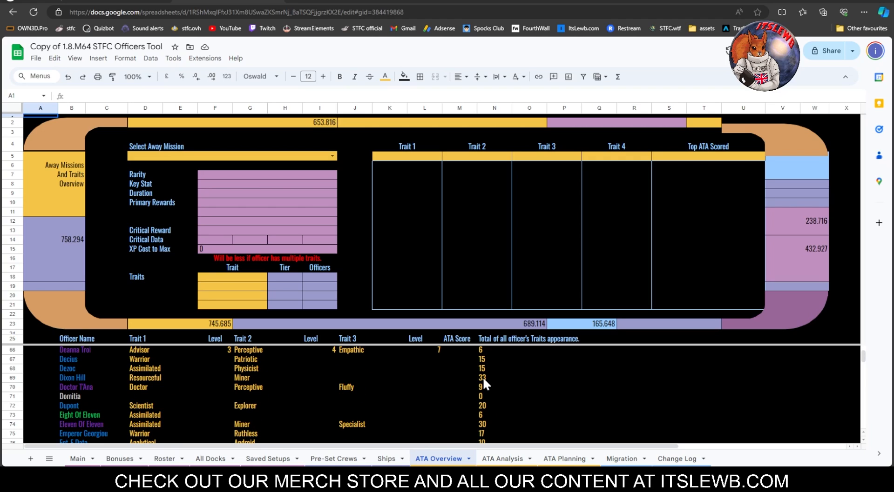
scroll(521, 424, down, 3)
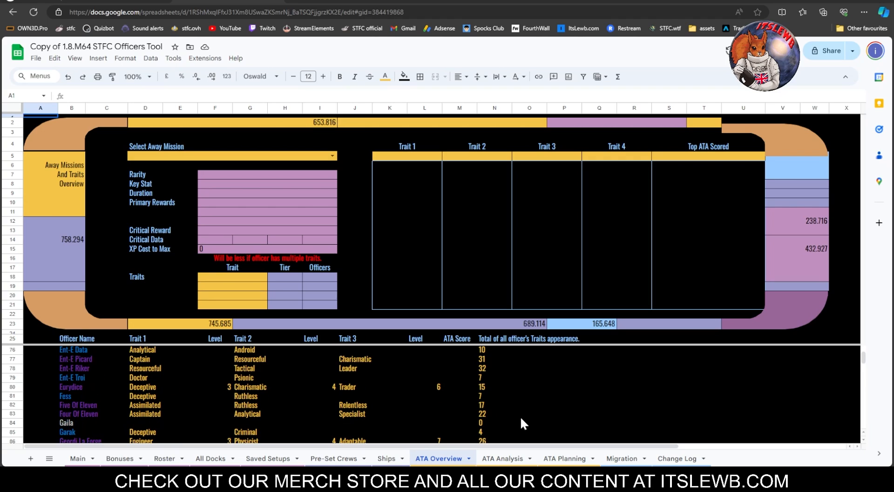
scroll(521, 421, down, 7)
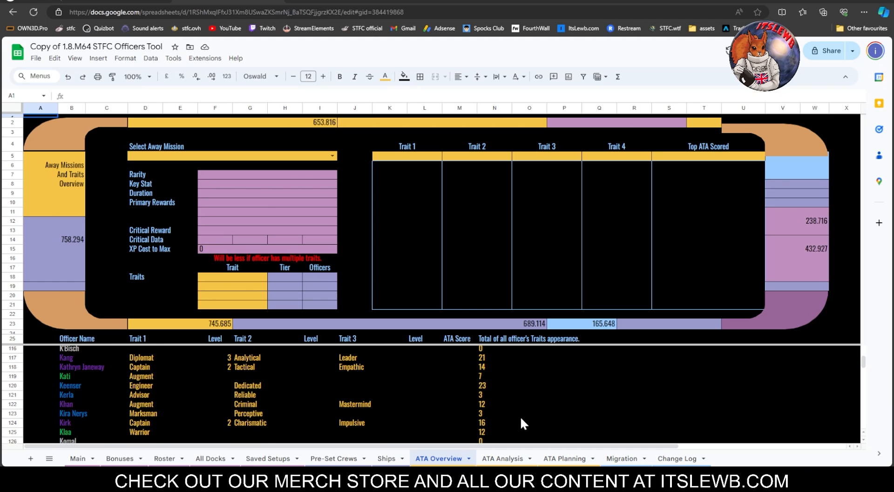
scroll(521, 418, down, 5)
scroll(520, 424, down, 2)
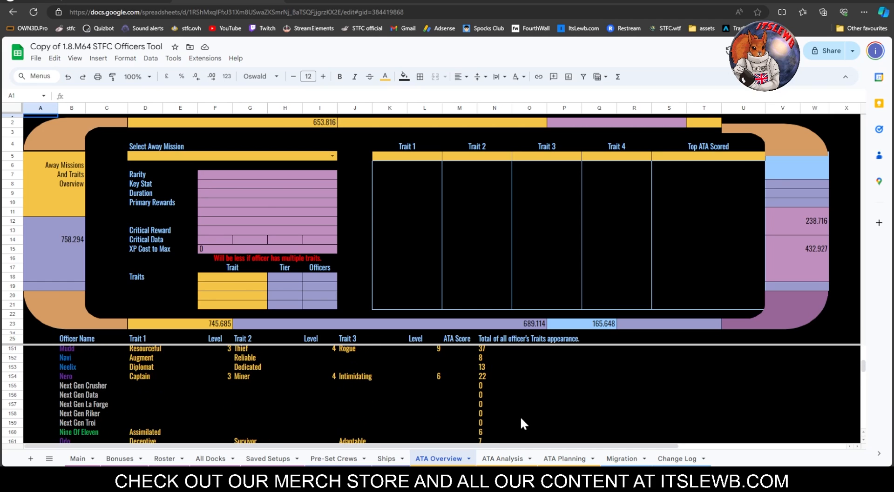
scroll(484, 392, up, 1)
click(481, 395)
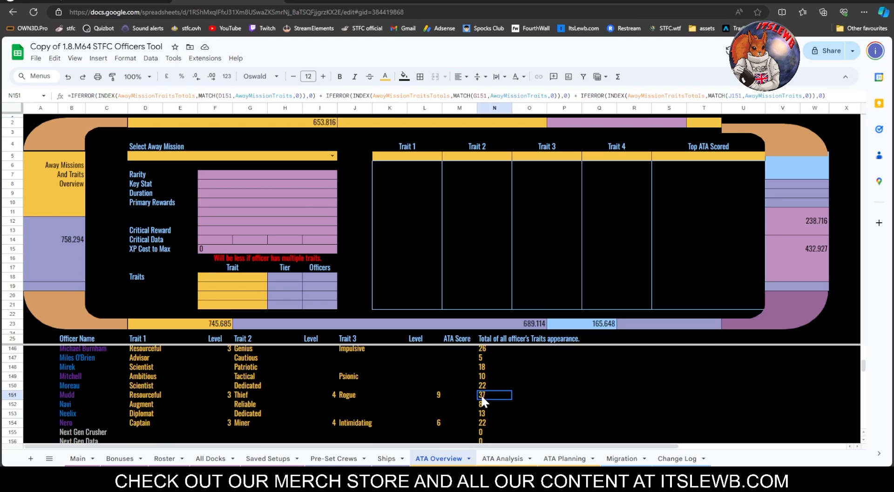
Look through the remaining officers to the end of the list and return to its beginning.
scroll(530, 419, down, 5)
scroll(526, 420, down, 4)
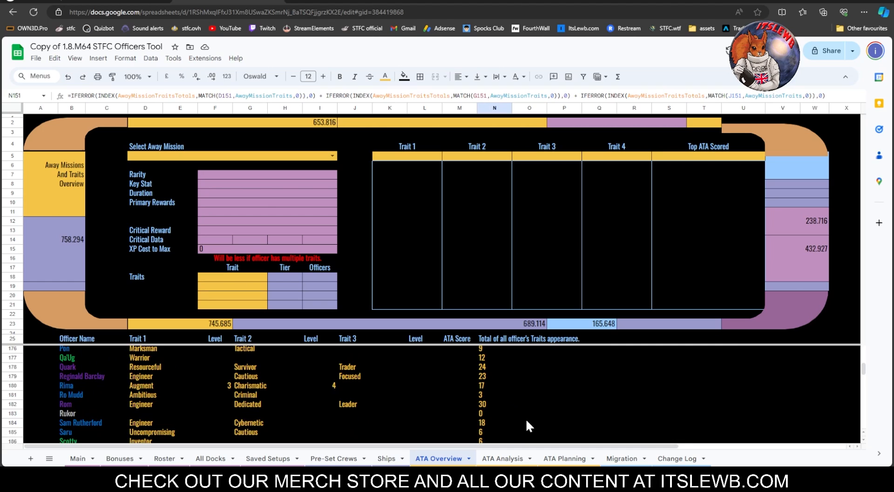
scroll(527, 423, down, 7)
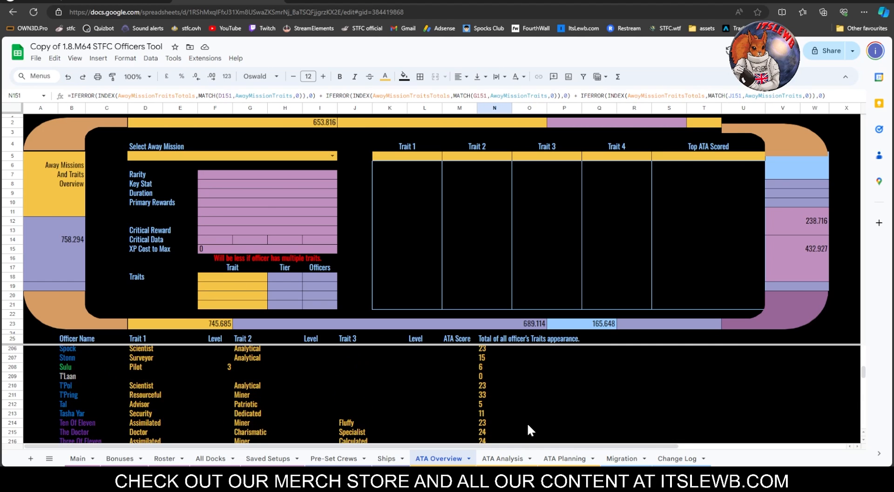
scroll(527, 423, down, 2)
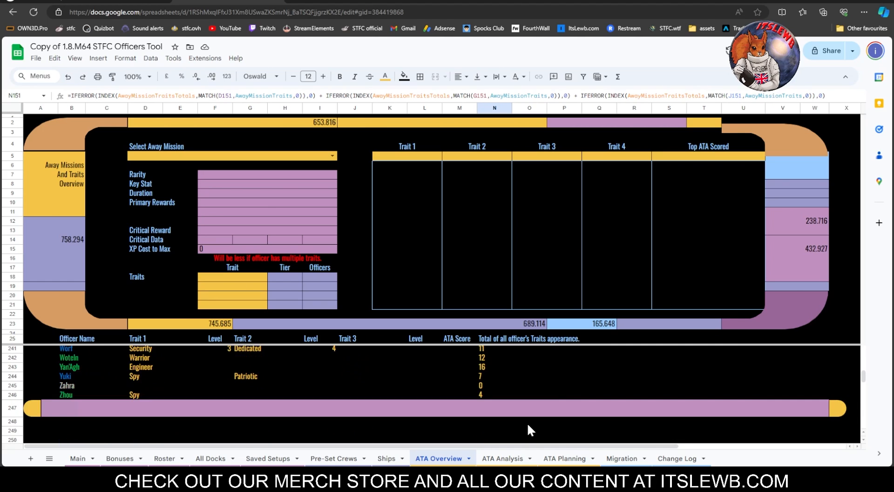
scroll(525, 414, up, 9)
scroll(523, 402, up, 20)
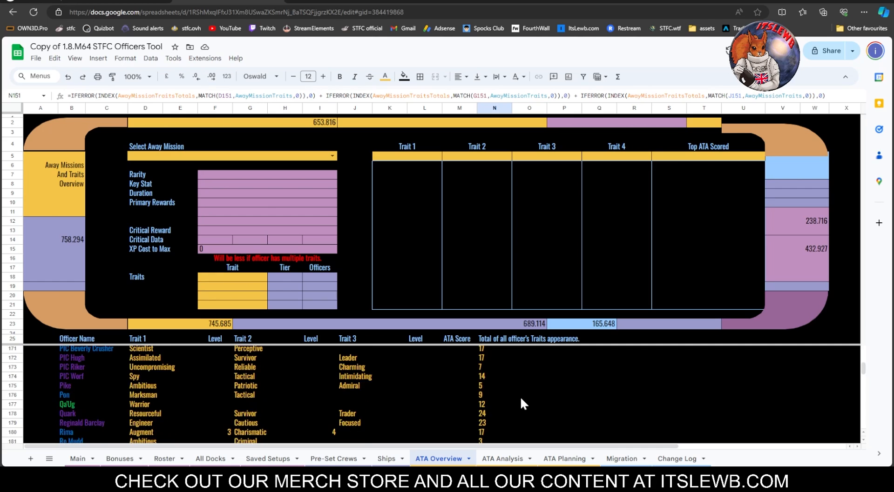
scroll(510, 393, up, 12)
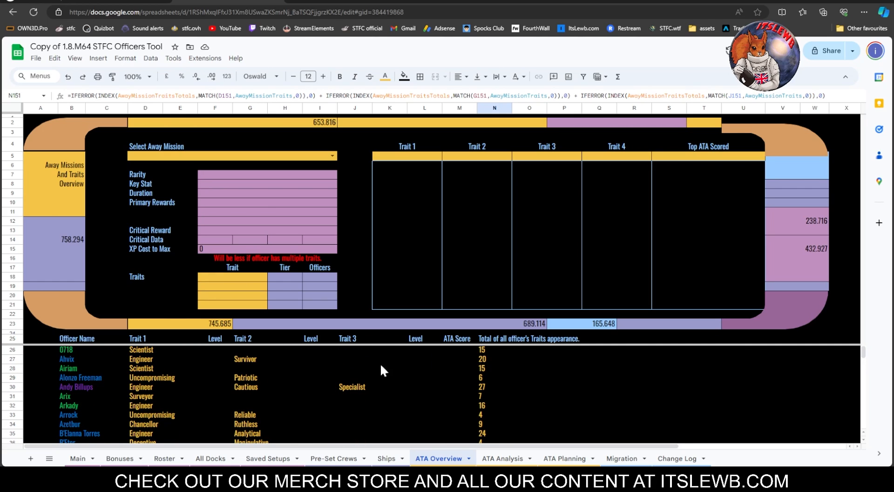
Select Lead Expedition as the away mission on the ATA Overview sheet.
click(329, 156)
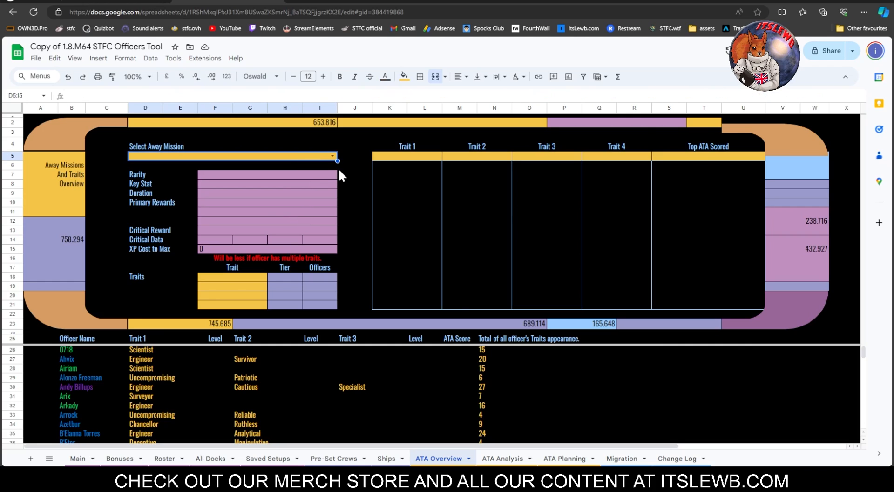
text(lead)
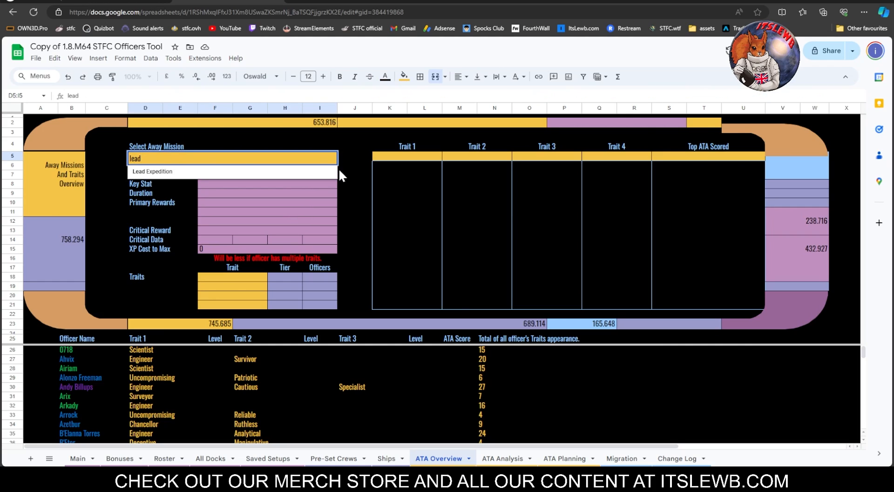
click(290, 174)
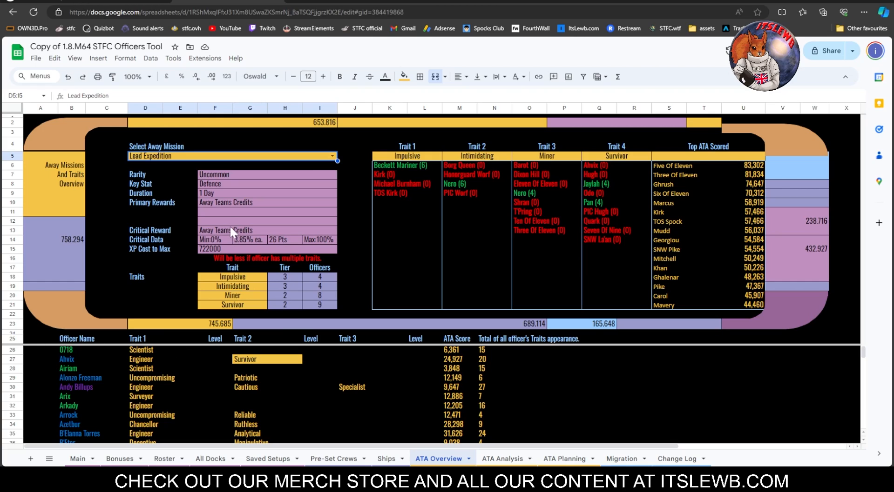
Inspect the primary reward and critical reward entries of the Lead Expedition mission.
click(242, 203)
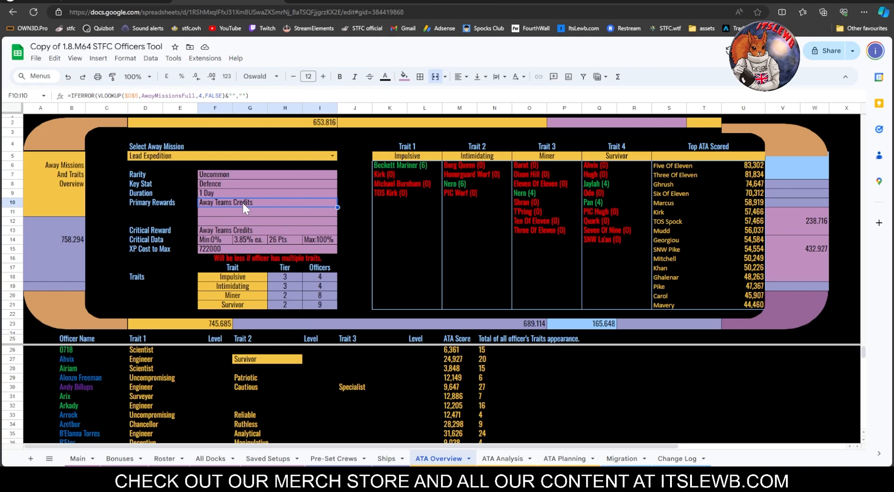
click(231, 231)
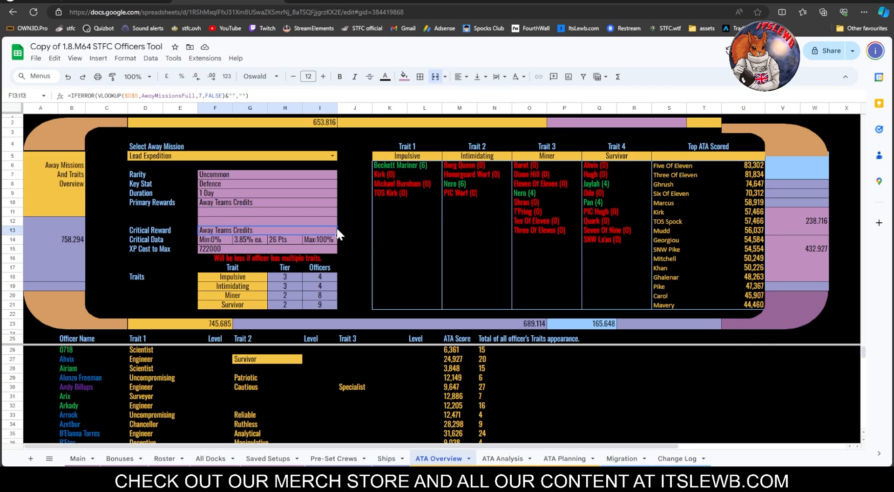
click(354, 248)
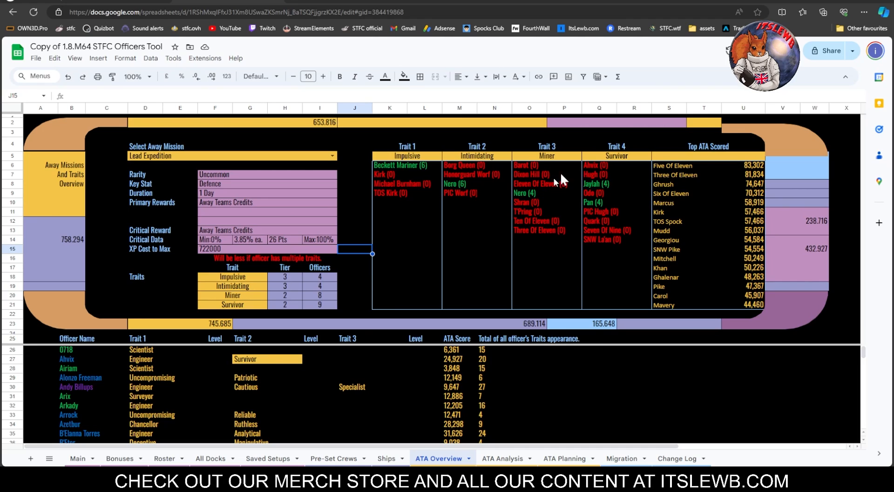
Check which officer traits in the list are highlighted as matching the Lead Expedition mission.
scroll(290, 403, down, 3)
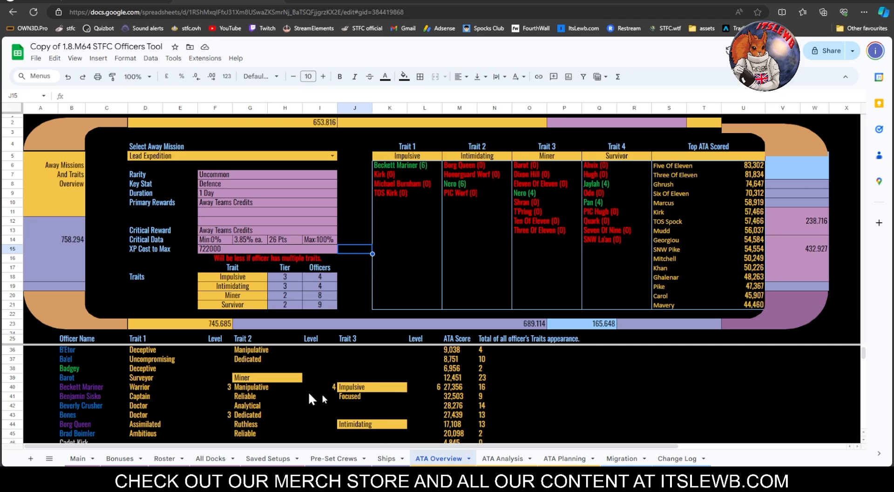
scroll(395, 389, up, 3)
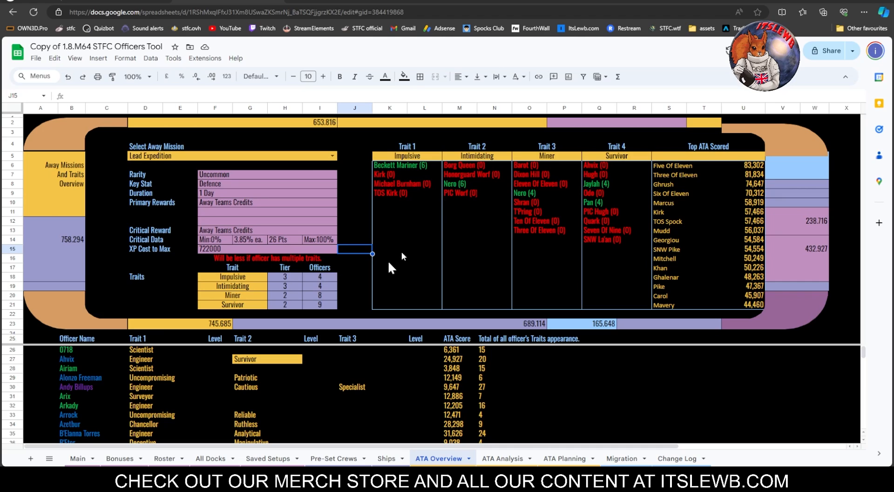
click(564, 286)
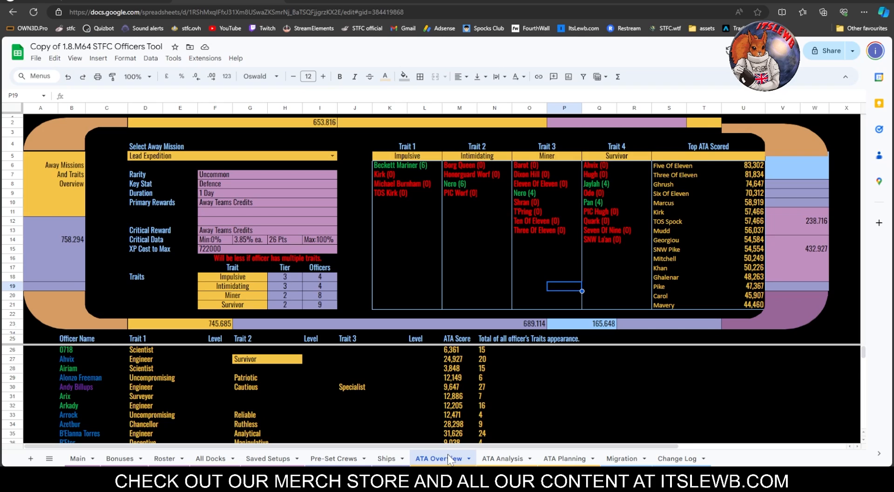
Open the ATA Analysis sheet and set the reward to Away Teams Credits to list its matching missions.
click(498, 462)
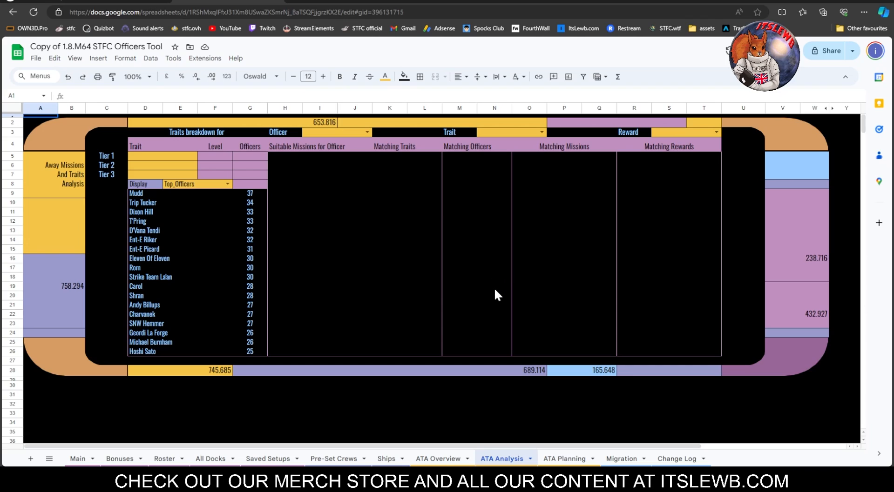
click(716, 133)
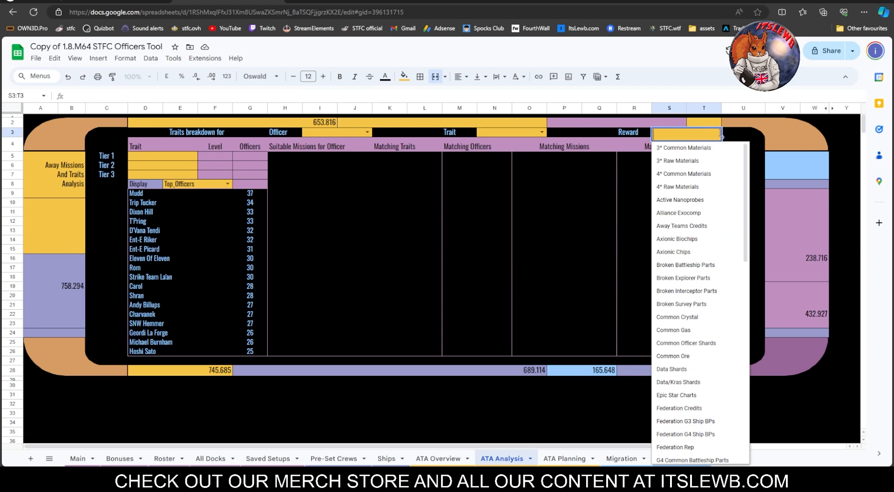
click(697, 227)
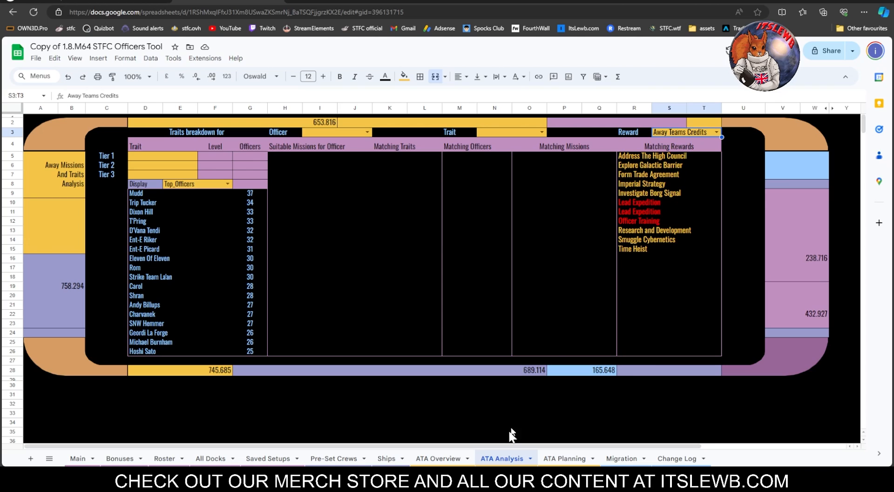
Consult the Lead Expedition's traits on ATA Overview and set the trait on ATA Analysis to Intimidating.
click(458, 460)
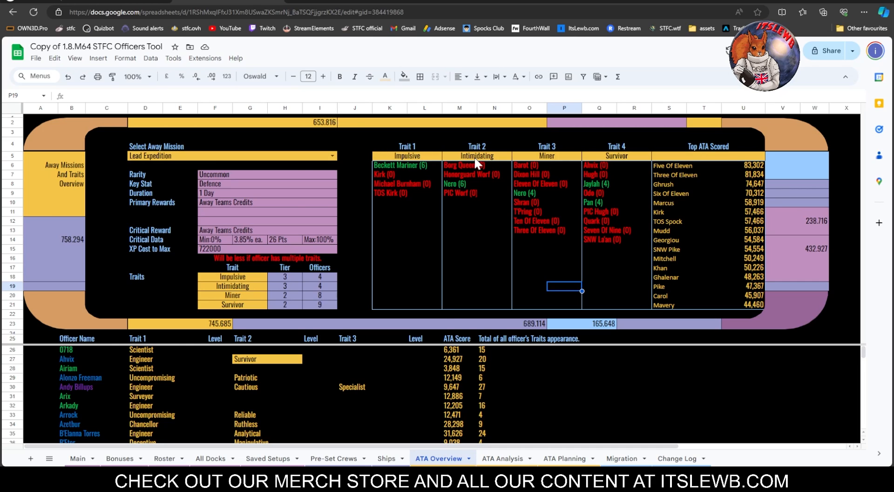
click(502, 459)
click(532, 133)
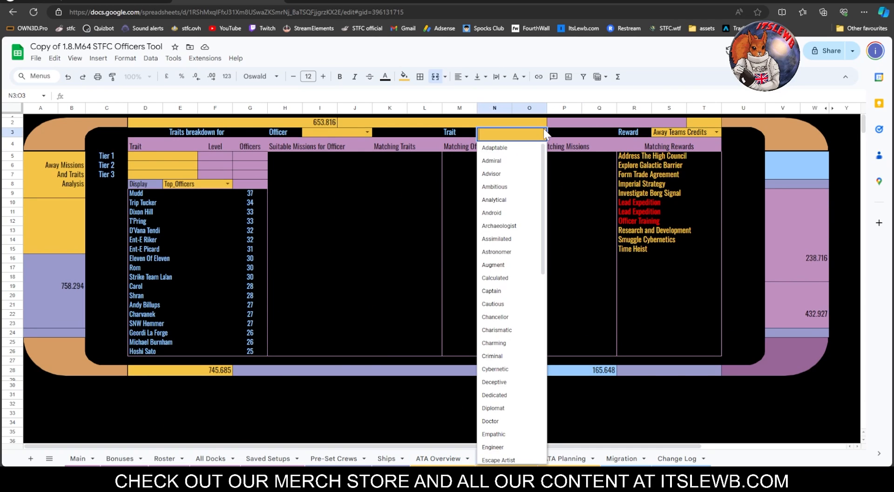
scroll(516, 424, down, 4)
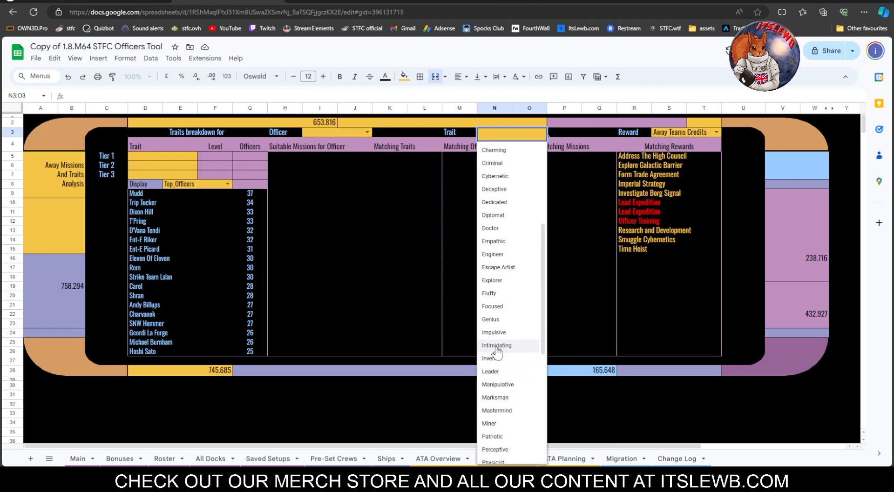
click(494, 346)
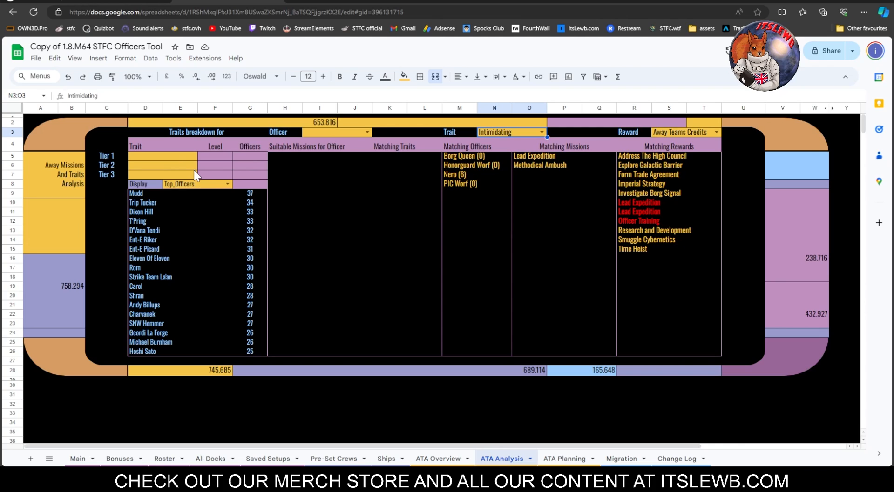
Look up the trait breakdown and suitable missions for officer Nero, and for Borg Queen, on ATA Analysis.
click(341, 133)
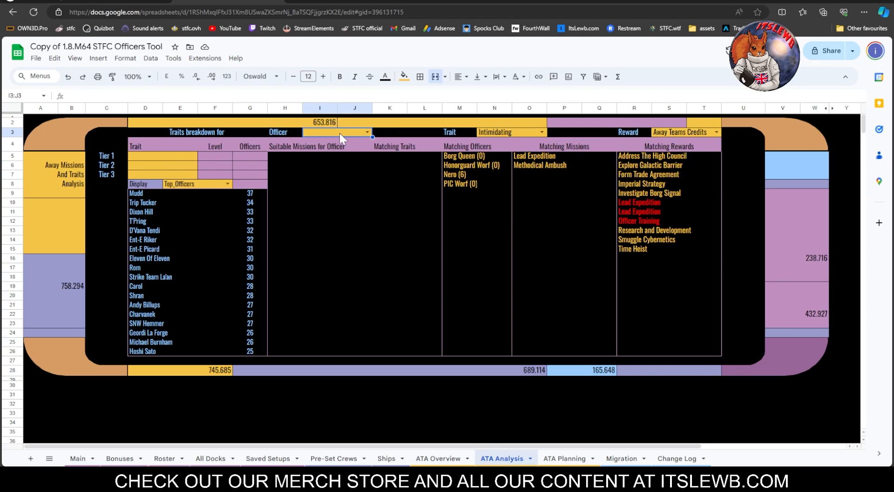
text(nero)
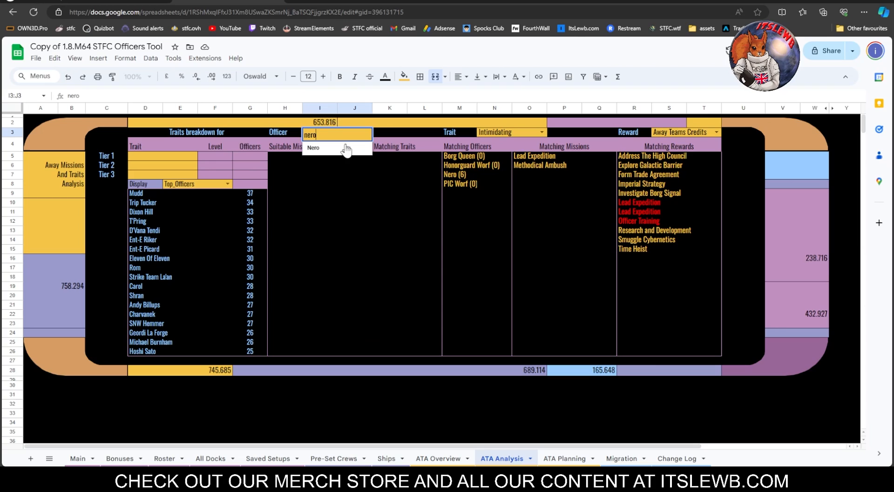
click(345, 148)
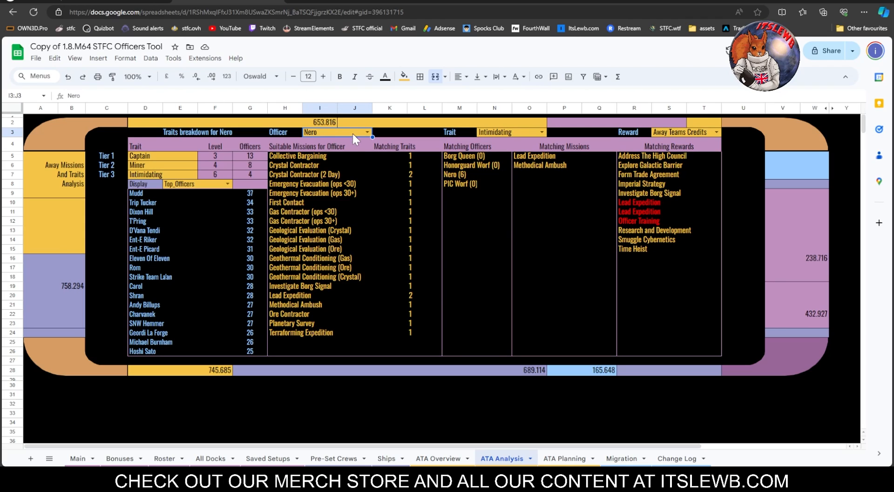
key(Delete)
text(bor)
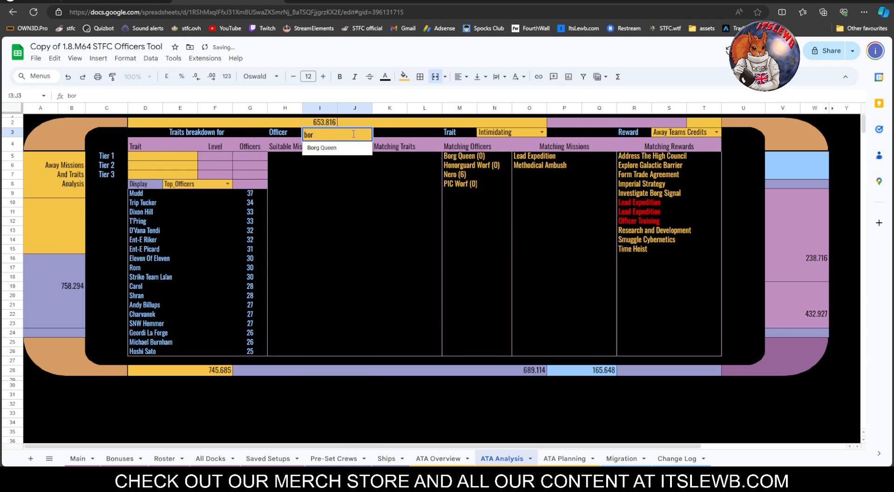
click(317, 147)
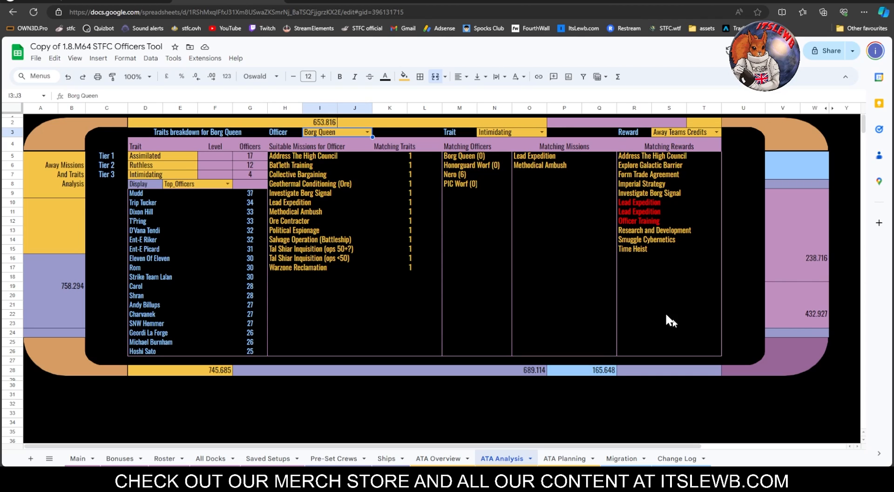
Switch the display list under the officer's traits to Top_Traits and set the trait to Engineer.
click(227, 184)
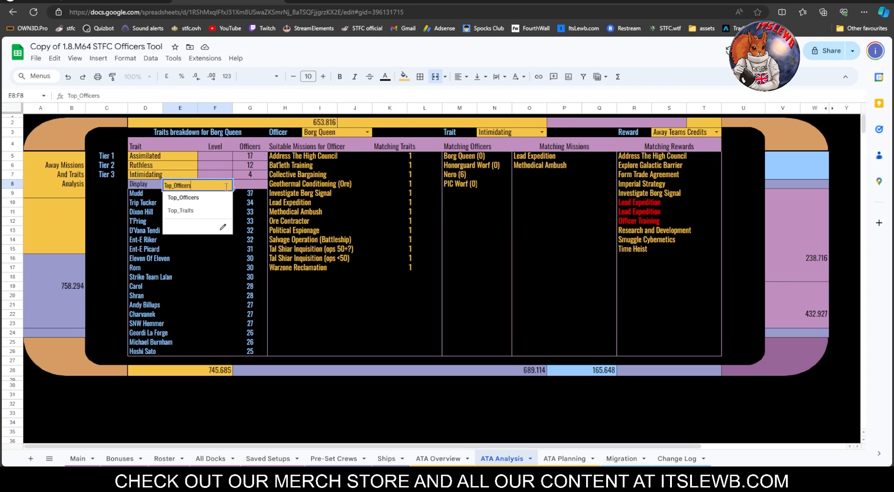
key(Escape)
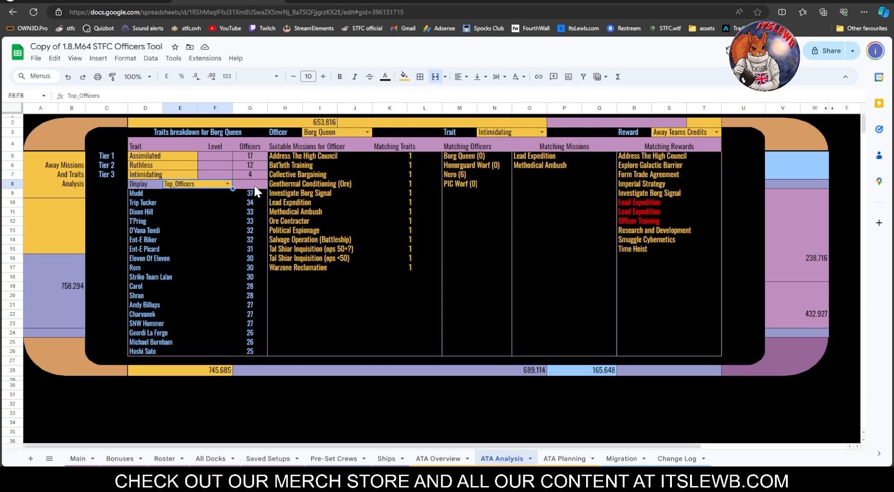
click(227, 184)
click(199, 210)
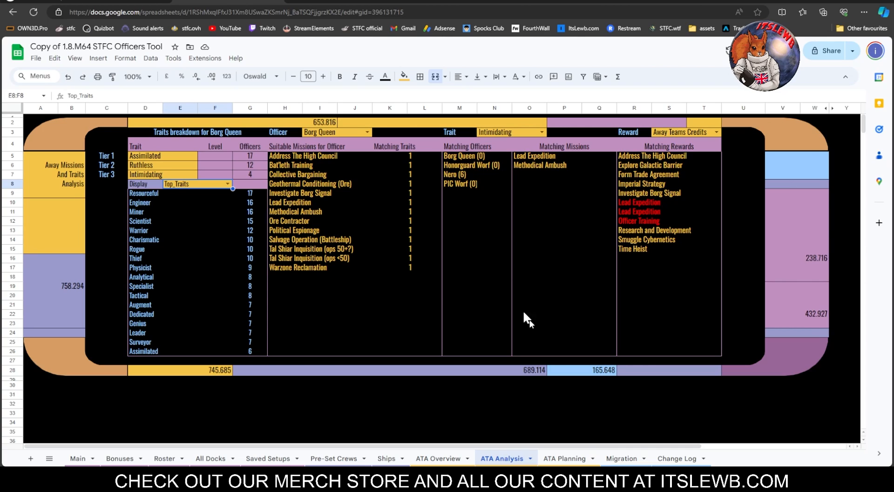
click(540, 134)
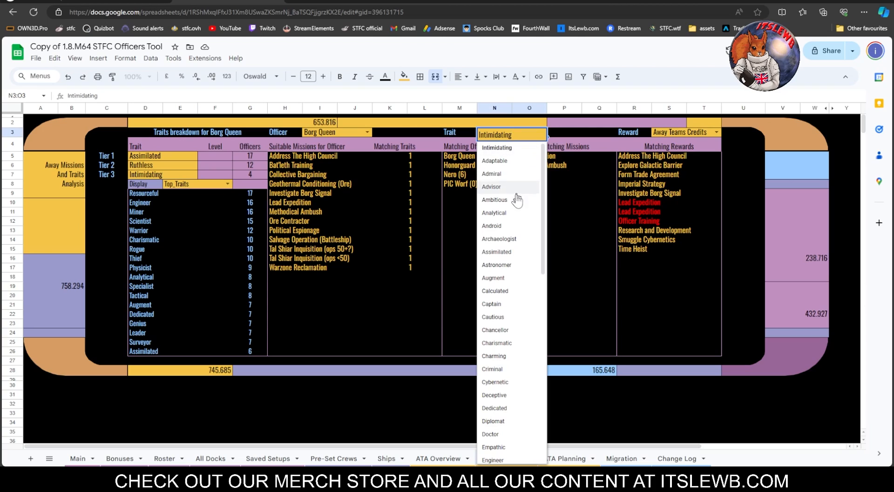
click(499, 460)
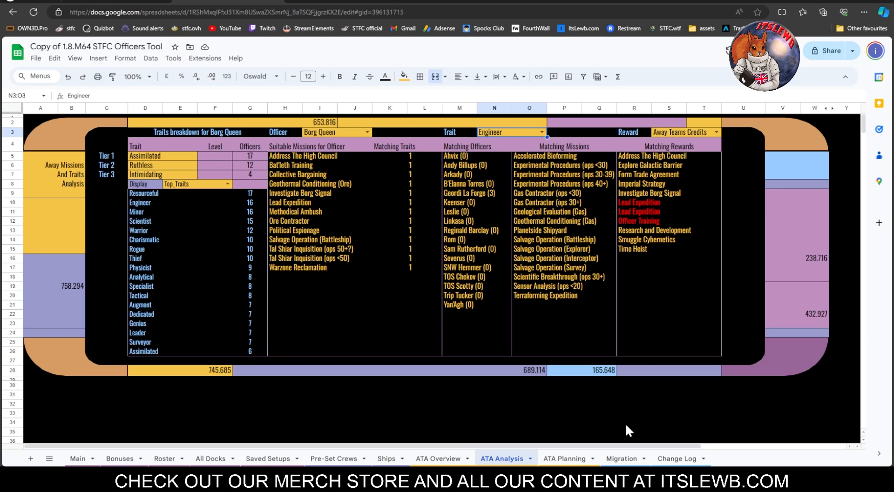
Set the reward on ATA Analysis to Trait XP to list its matching missions.
click(690, 134)
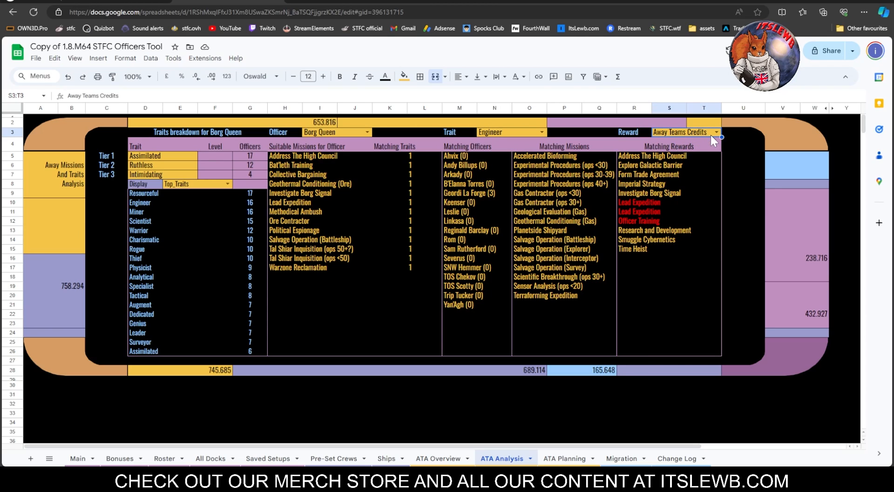
click(710, 135)
scroll(702, 403, down, 1)
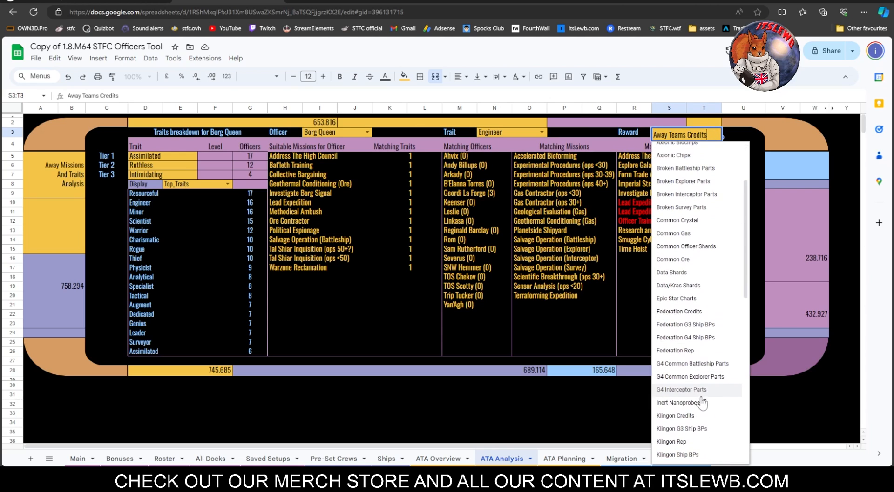
scroll(702, 403, down, 10)
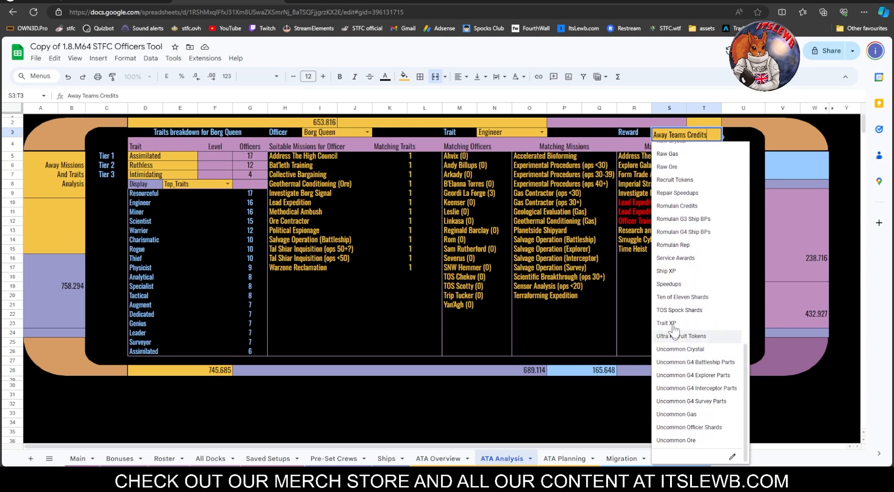
click(672, 326)
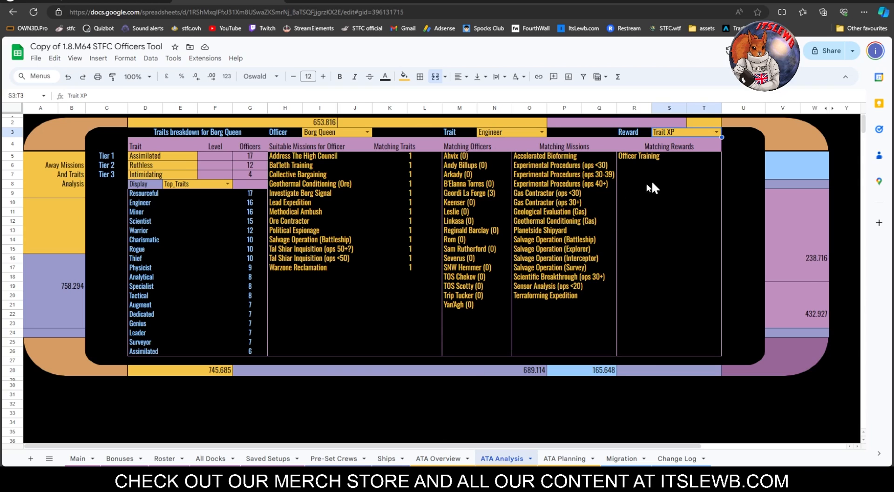
Set the away mission on ATA Overview to Officer Training and inspect the Resourceful trait's tier cell.
click(438, 459)
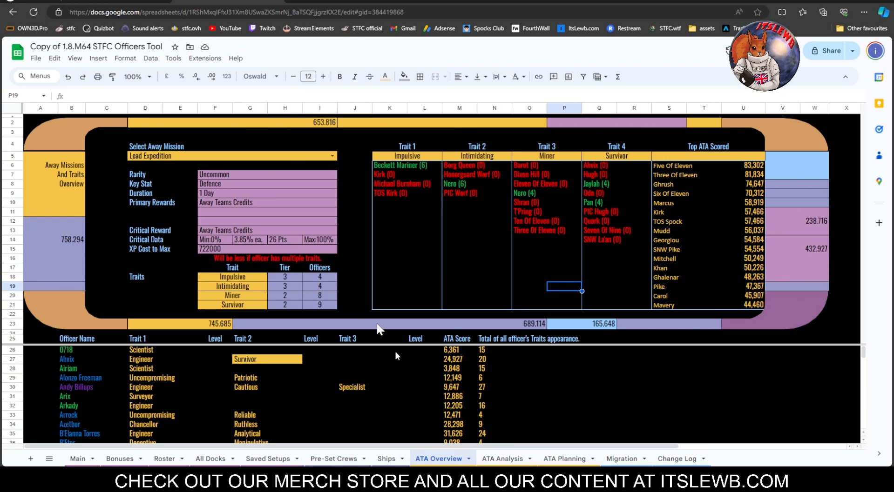
click(332, 156)
click(266, 255)
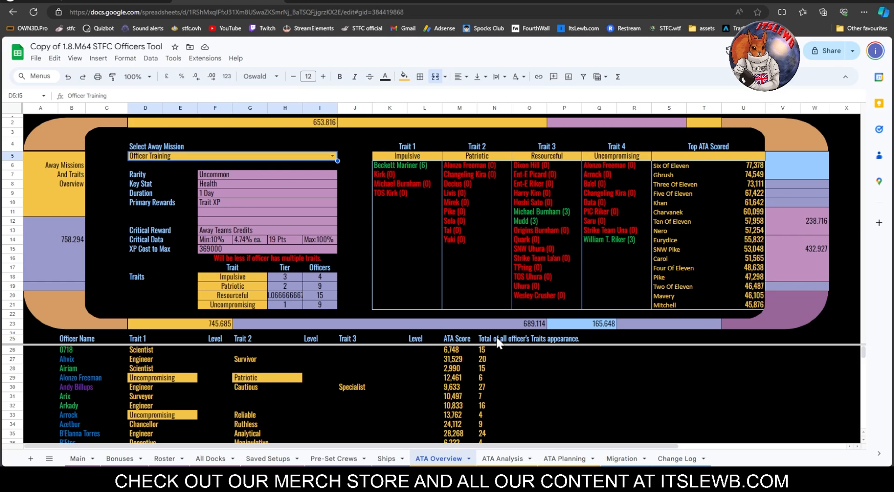
click(289, 297)
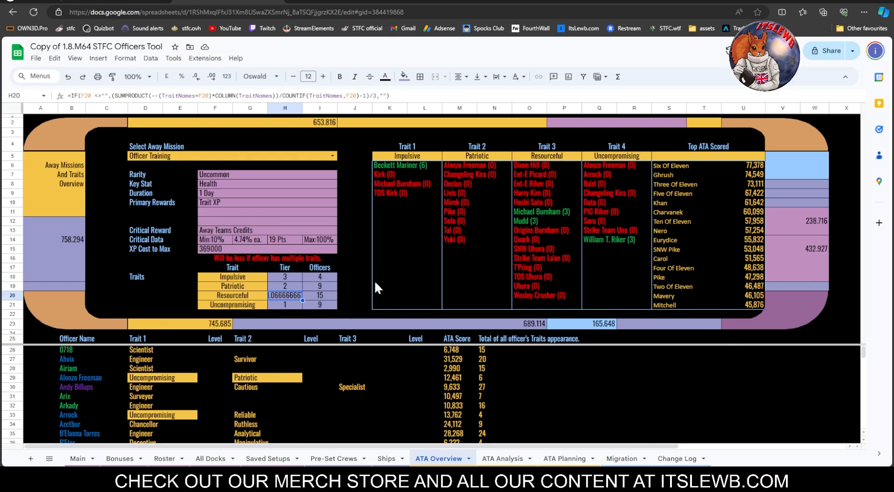
click(386, 276)
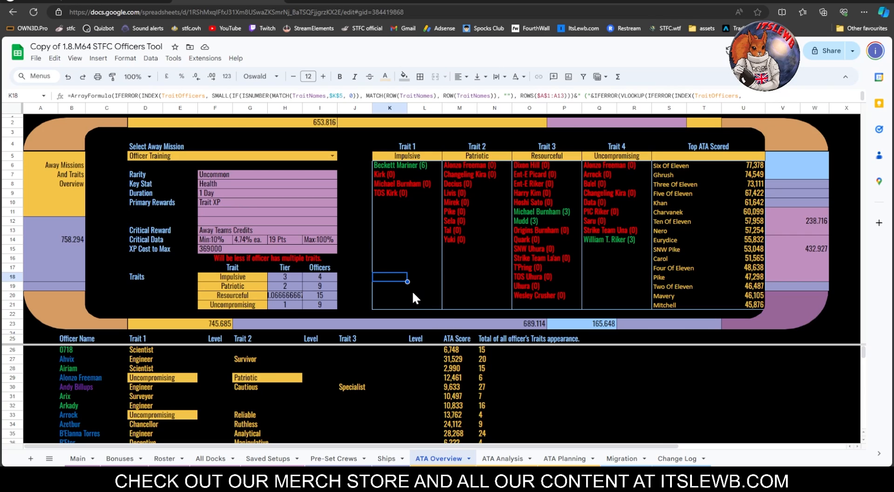
Look up the traits and suitable missions for officer Ent-E Picard on ATA Analysis.
click(490, 460)
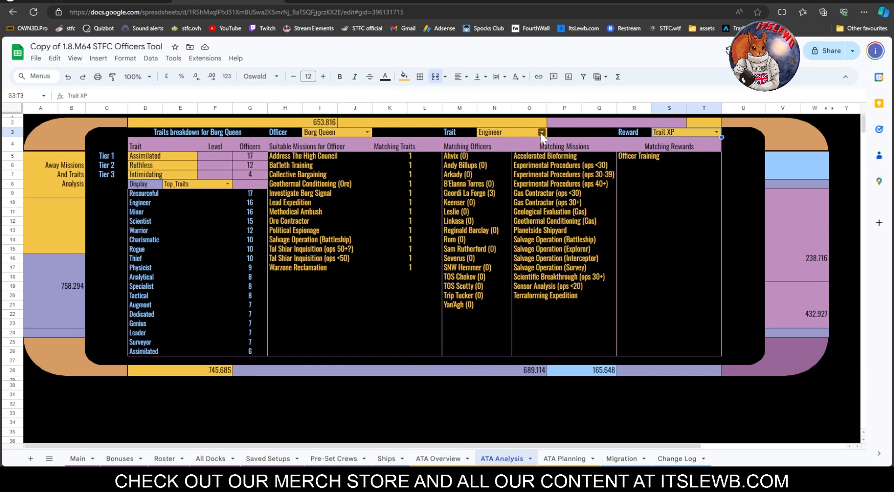
click(372, 131)
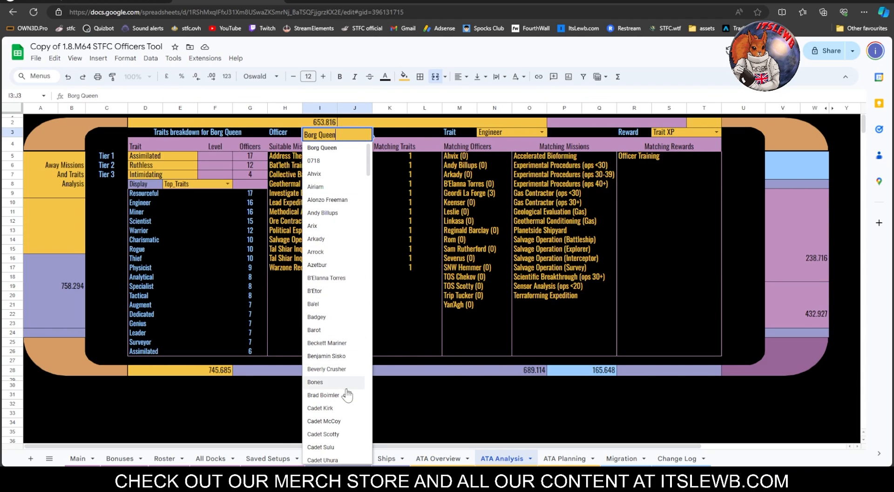
scroll(346, 397, down, 5)
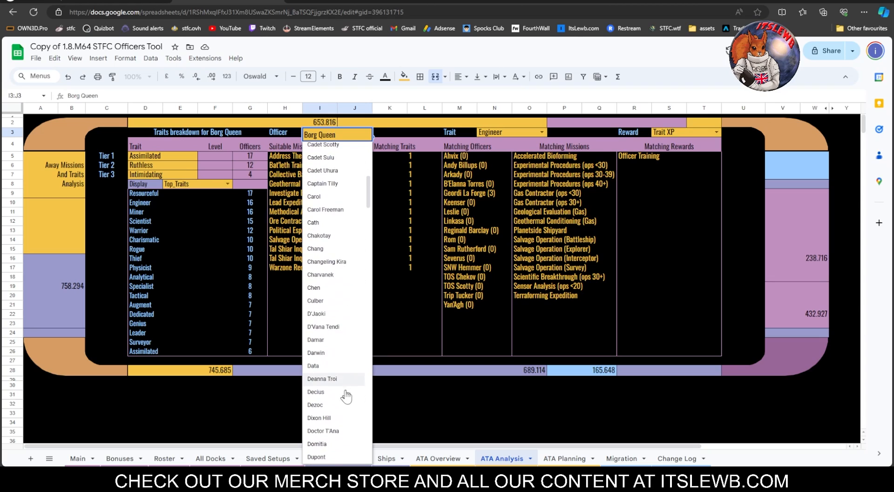
scroll(343, 373, down, 5)
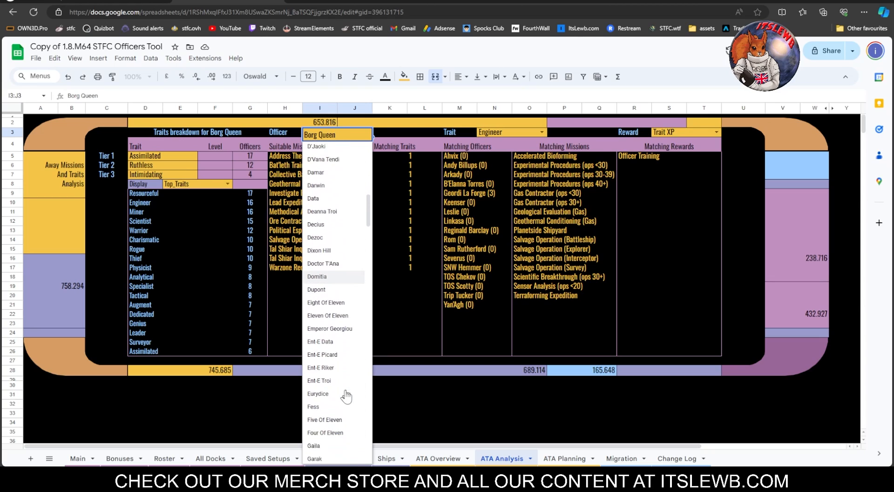
click(322, 329)
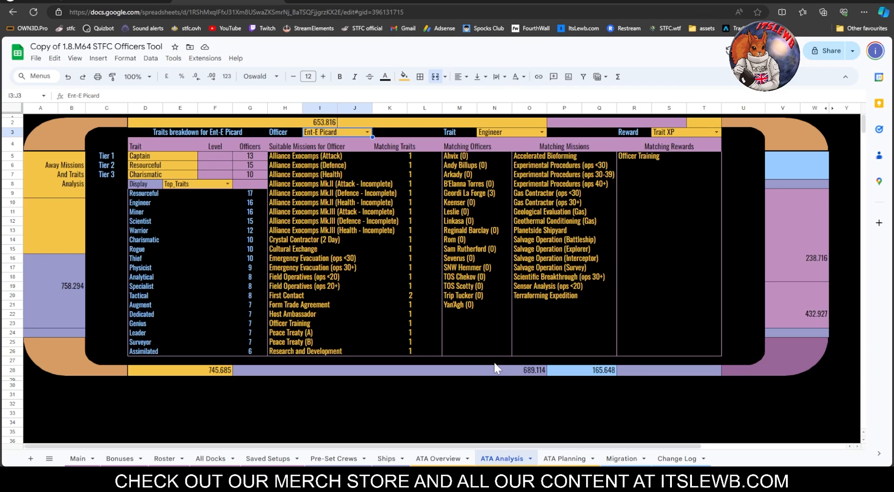
Consult the Officer Training mission on ATA Overview and set ATA Analysis to the Psionic trait and officer Mitchell.
click(442, 459)
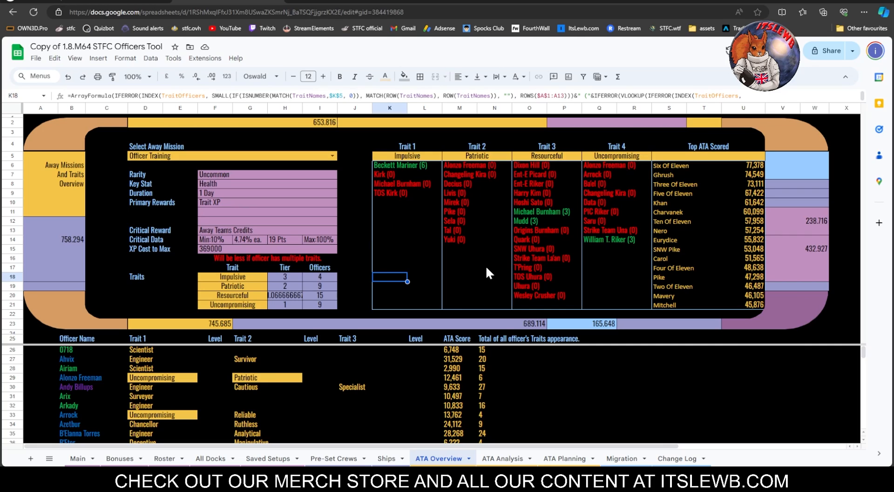
click(502, 459)
click(524, 134)
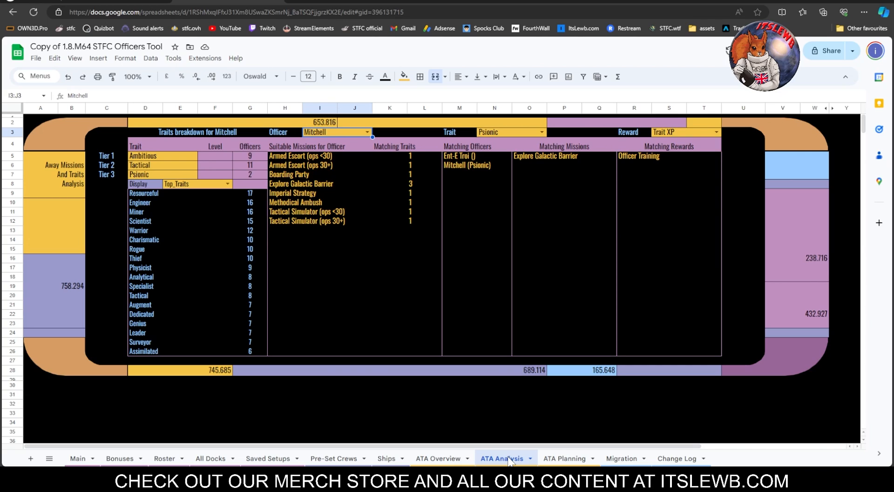
Open the ATA Planning sheet and choose Lead Expedition as the away mission for slot 2.
click(547, 460)
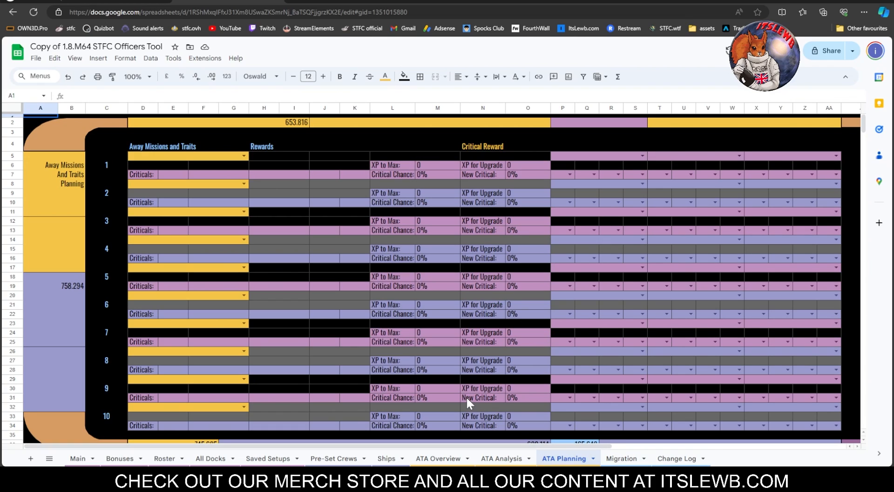
click(184, 185)
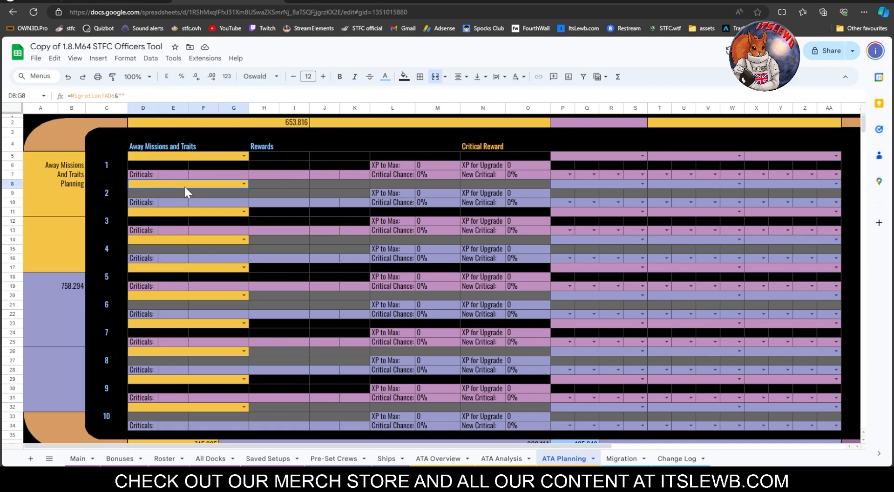
text(lead)
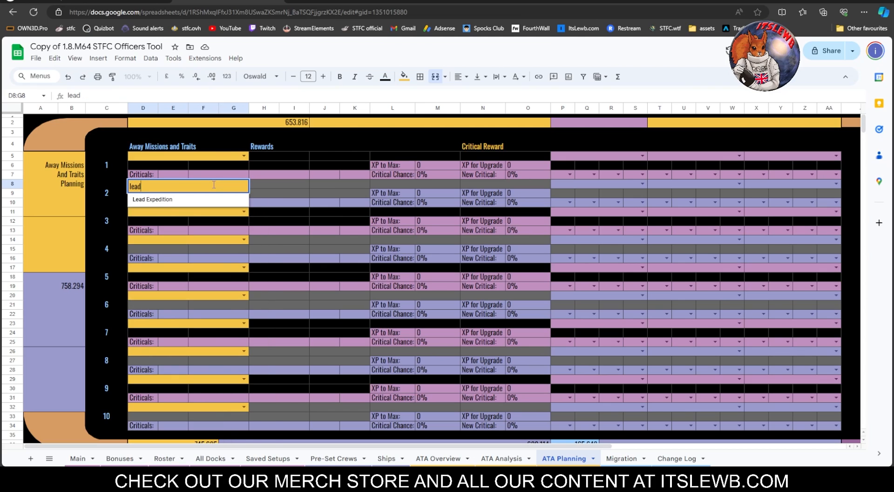
click(158, 199)
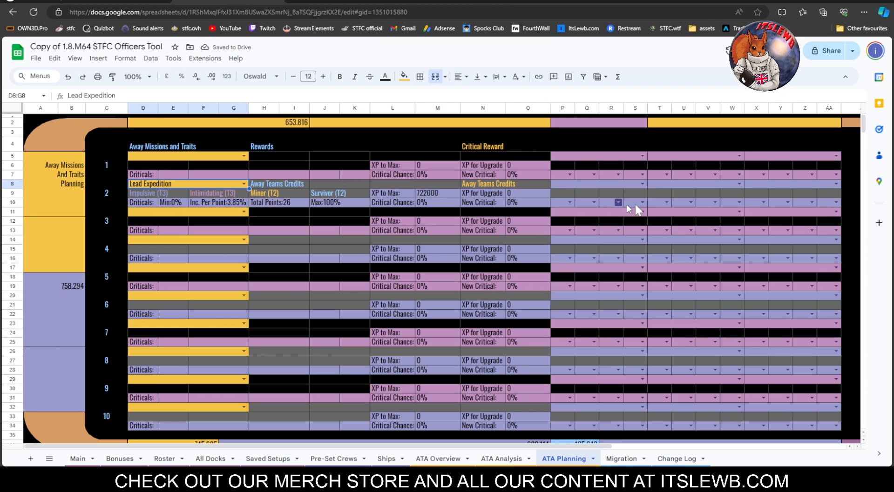
Assign Nero as the first officer of the Lead Expedition mission in slot 2.
double_click(640, 183)
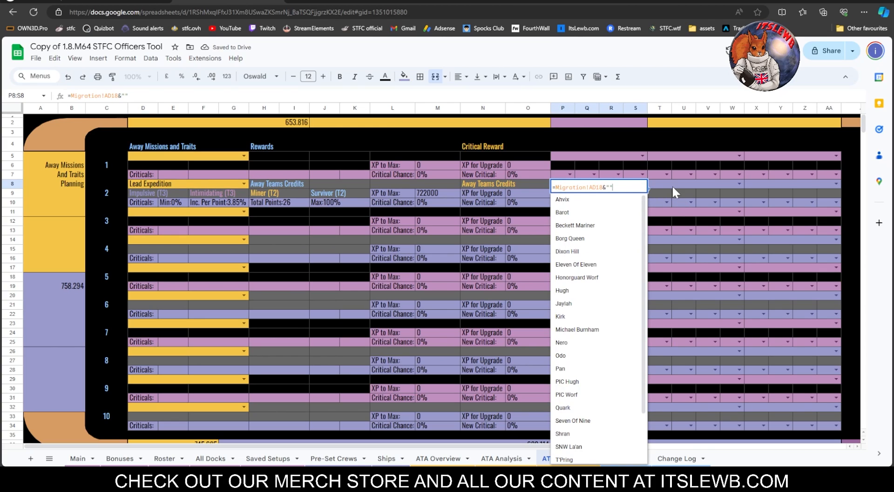
key(Escape)
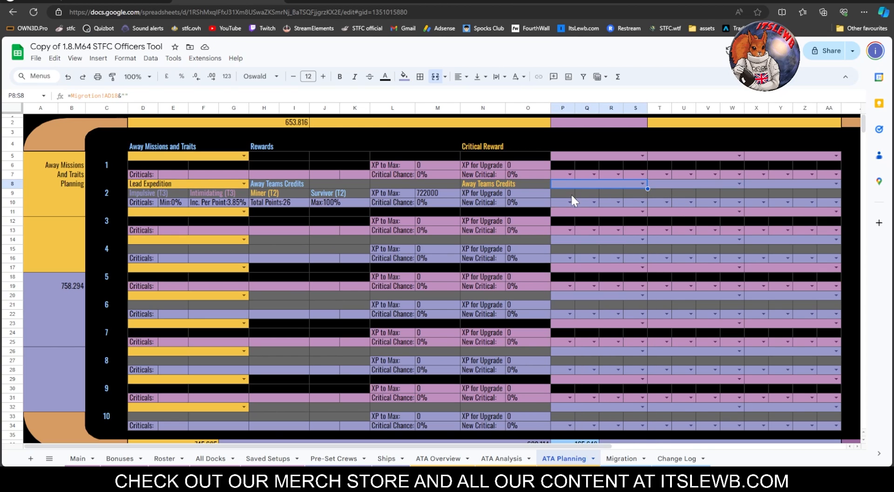
text(nero)
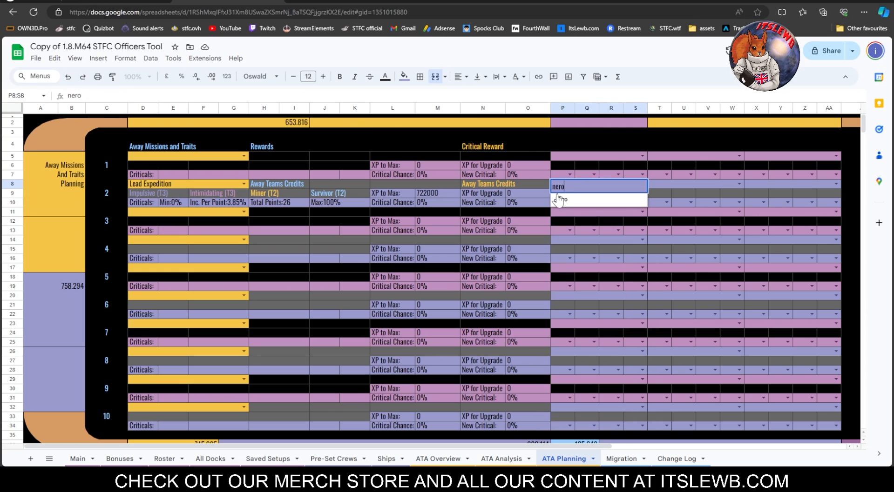
click(564, 201)
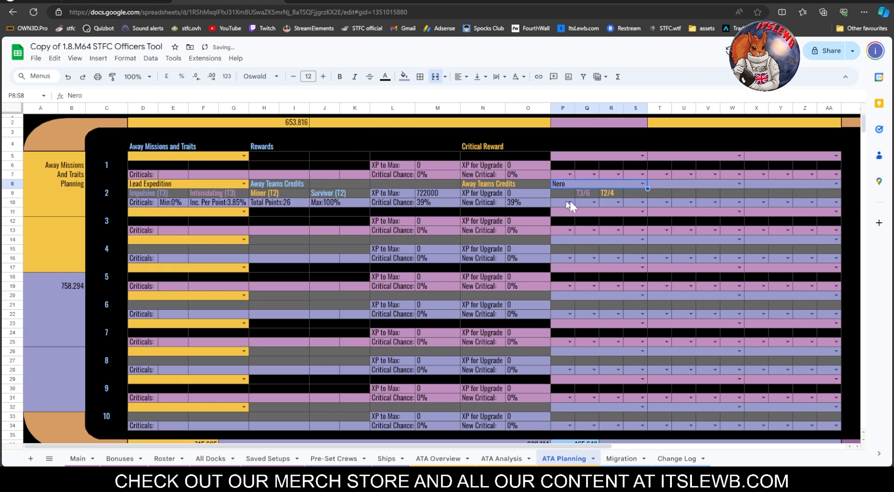
Assign Beckett Mariner as the second officer of the Lead Expedition mission and select its third officer cell.
click(684, 184)
text(becke)
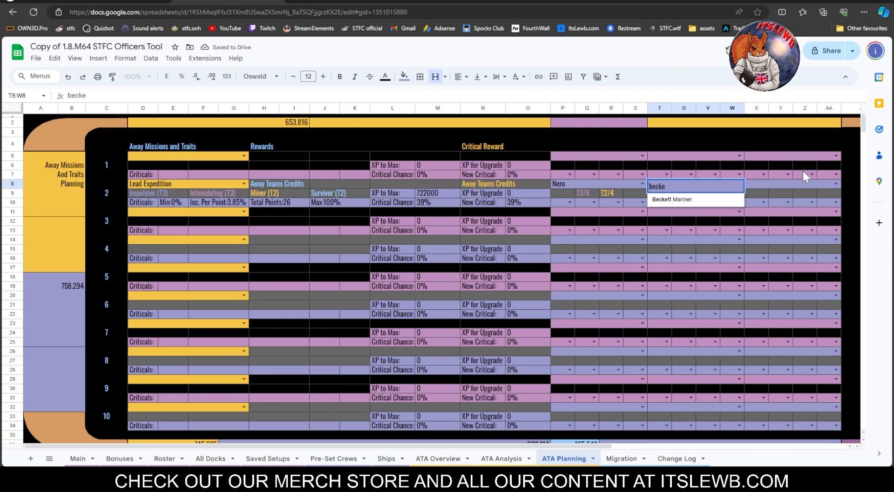
click(729, 199)
click(772, 183)
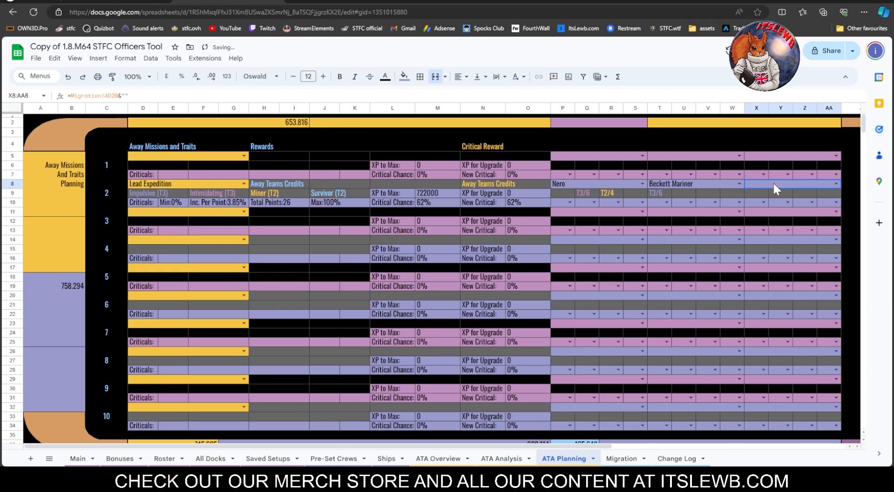
Assign Pan as the third officer of the Lead Expedition mission in slot 2.
text(pan)
click(789, 204)
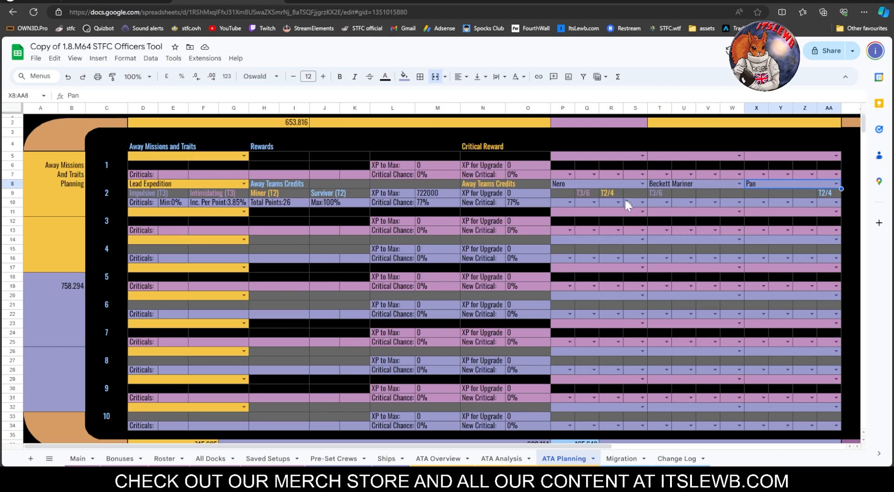
Plan Nero's Intimidating trait upgrade at T3/7, raise it to T3/9, and set Beckett Mariner's Impulsive trait upgrade to T3/9.
click(594, 203)
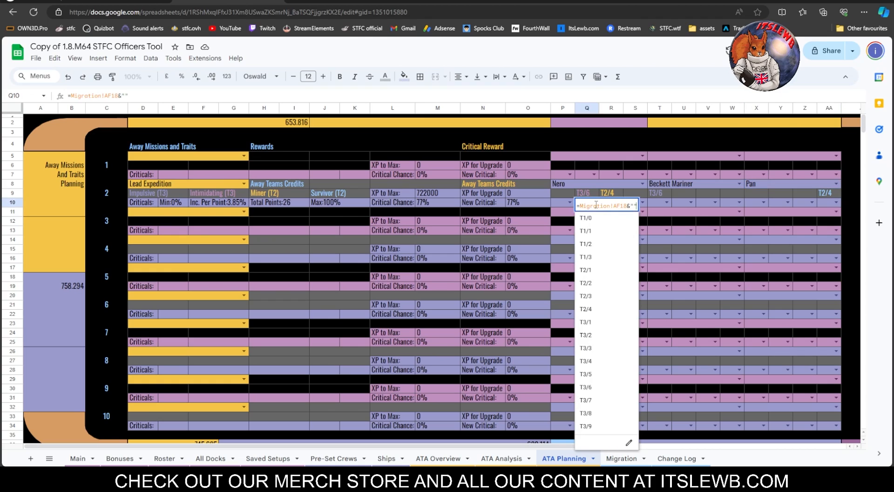
click(583, 402)
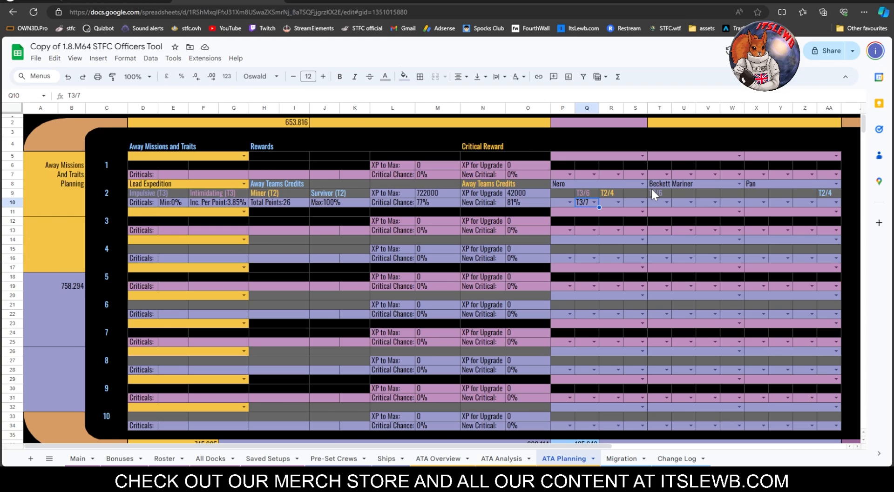
double_click(590, 203)
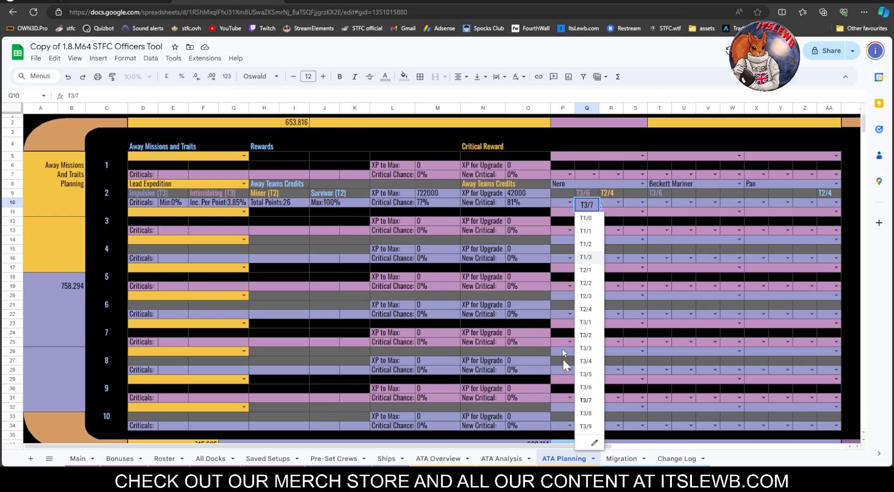
click(589, 426)
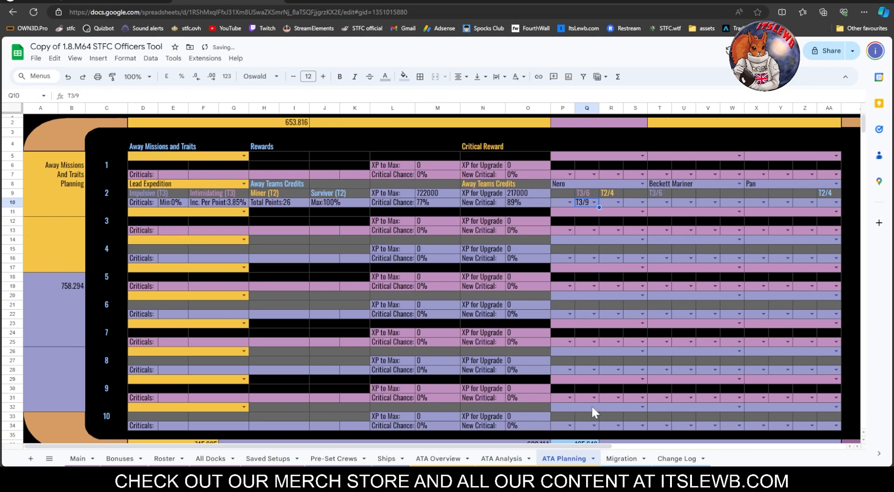
double_click(665, 200)
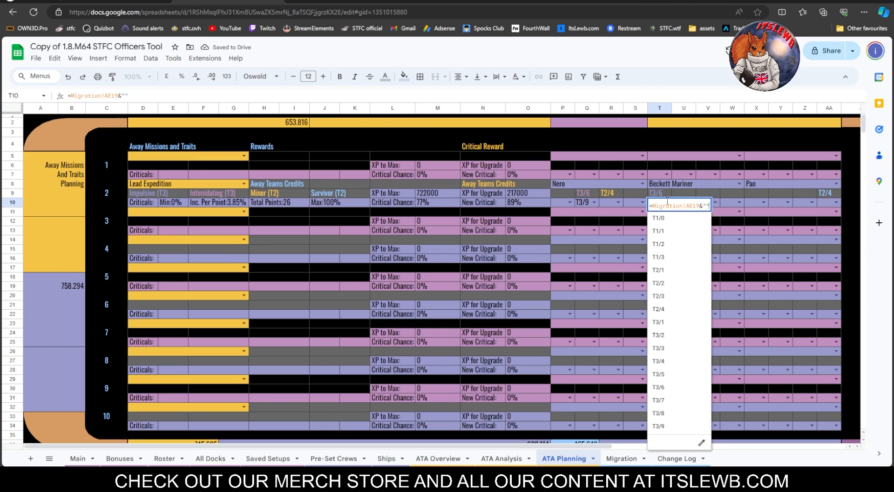
click(675, 427)
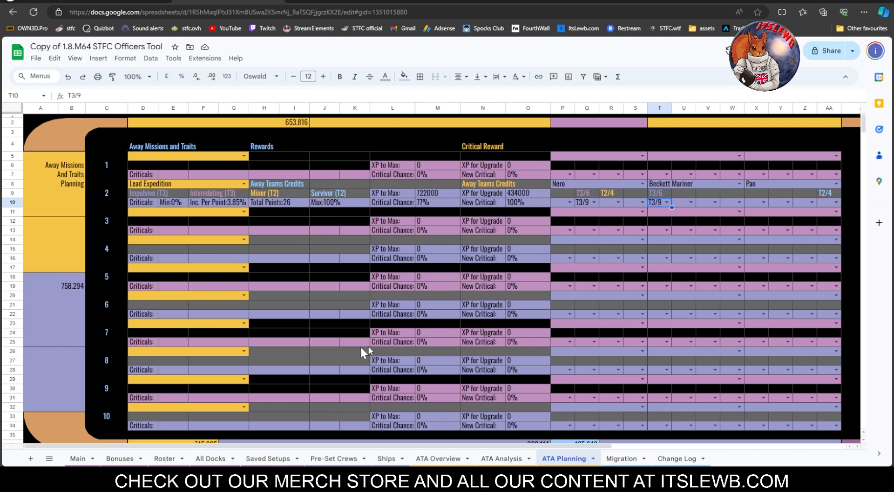
scroll(220, 333, down, 3)
scroll(220, 333, up, 3)
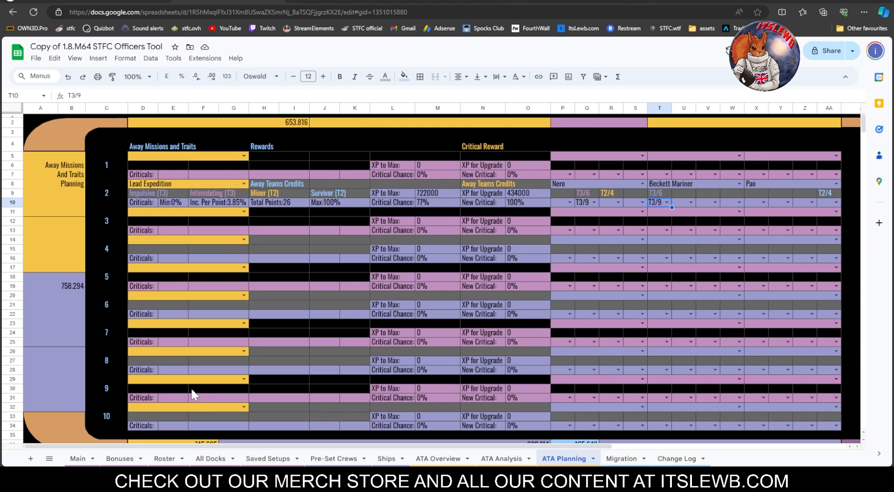
Open the Migration sheet and examine the ATA import and export areas down to the ship data sections.
click(631, 460)
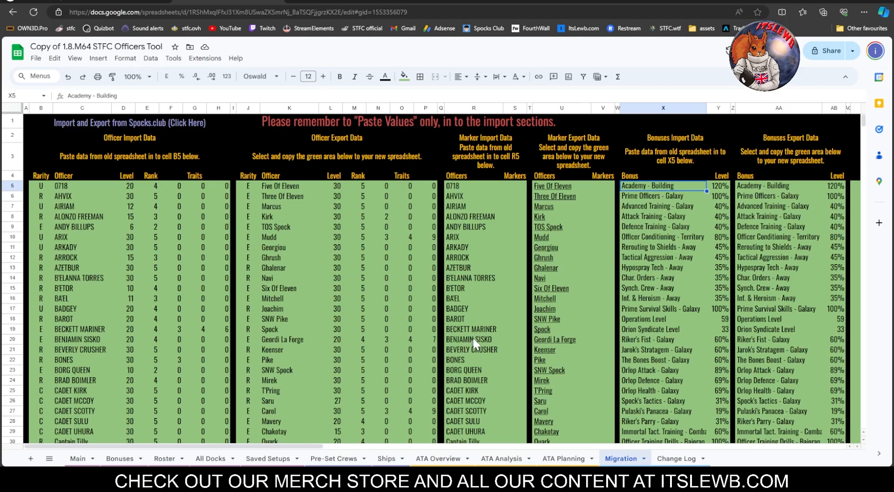
drag(308, 445, 560, 437)
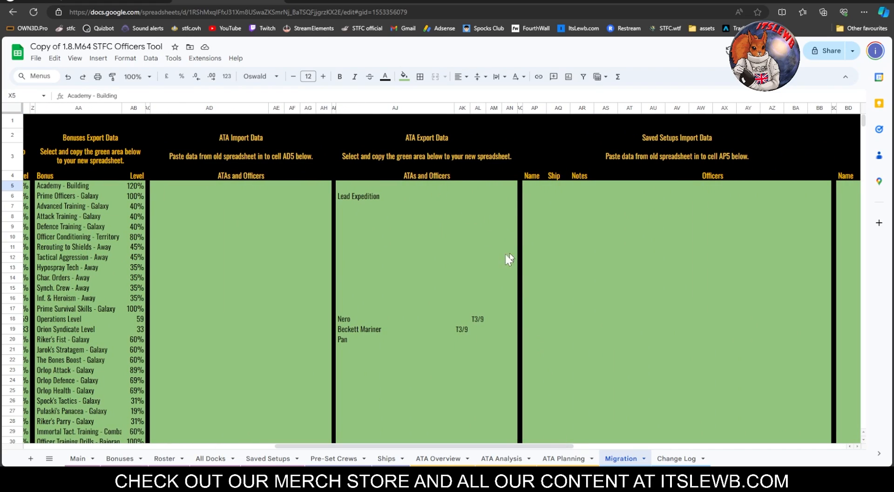
scroll(494, 260, down, 2)
scroll(482, 270, up, 2)
scroll(412, 309, down, 5)
scroll(413, 316, down, 1)
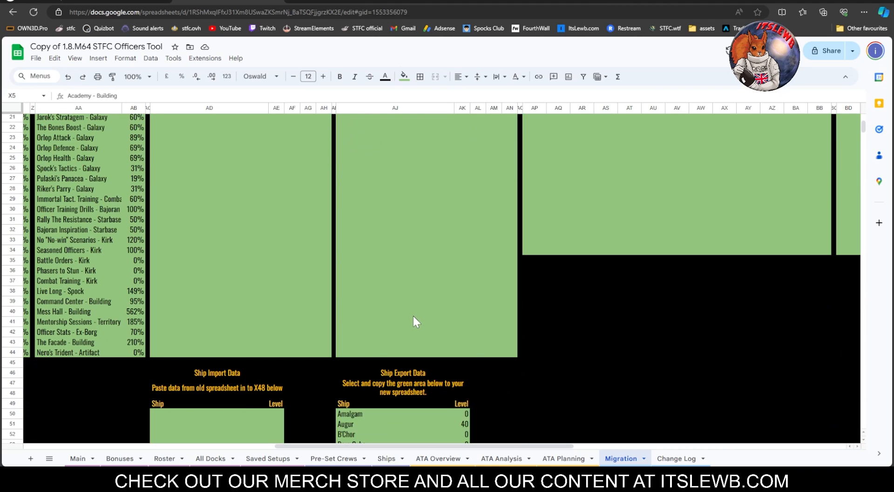
scroll(413, 316, up, 5)
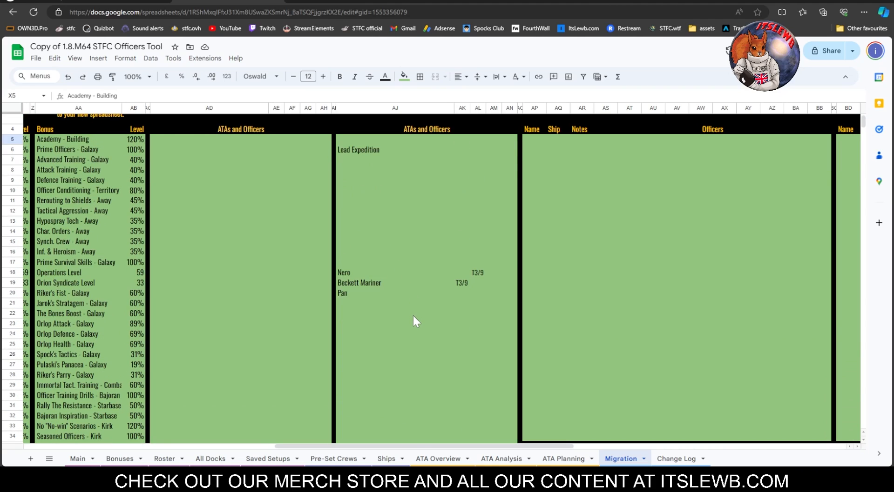
scroll(412, 322, up, 1)
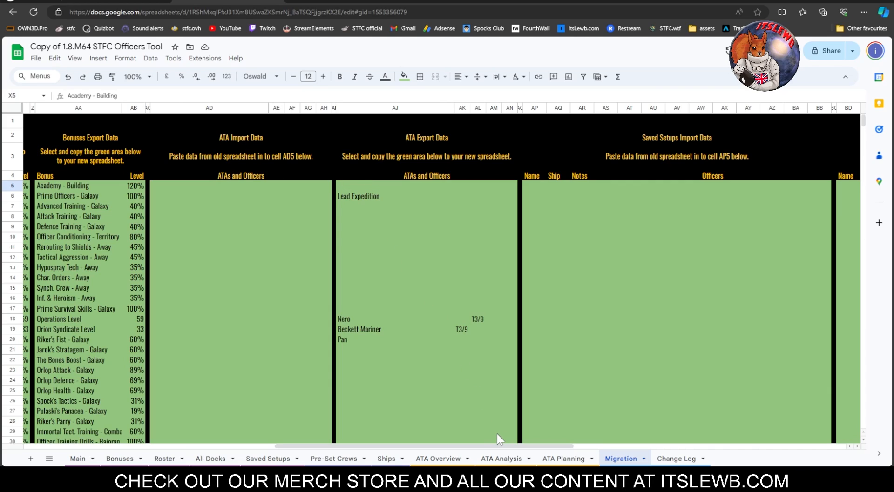
Display the Paste special options for cell AD5 of the ATA import area and dismiss them without pasting.
right_click(161, 185)
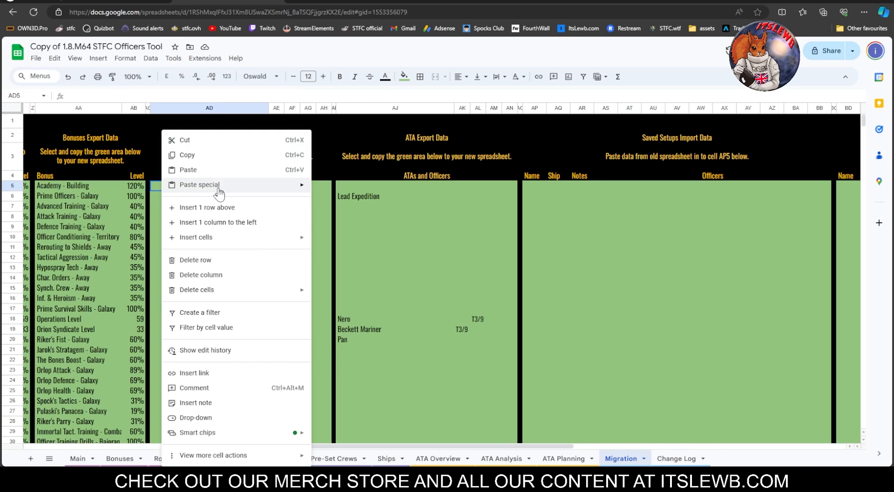
mouse_move(219, 192)
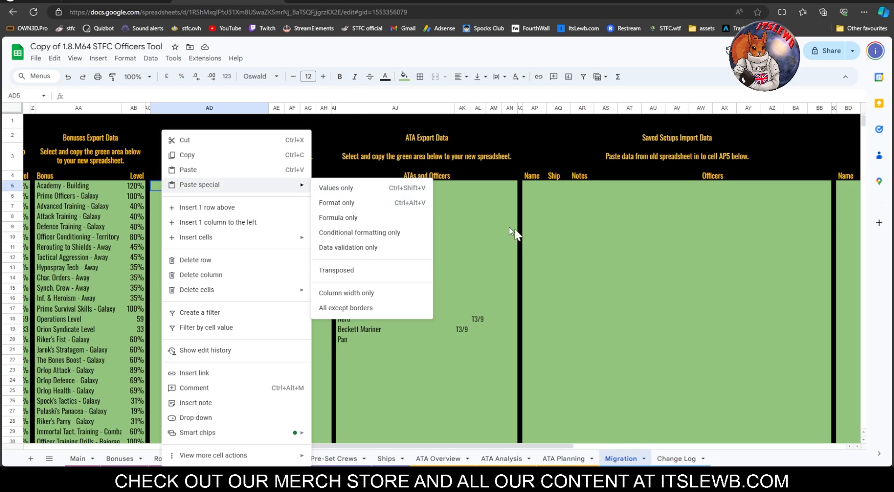
click(605, 268)
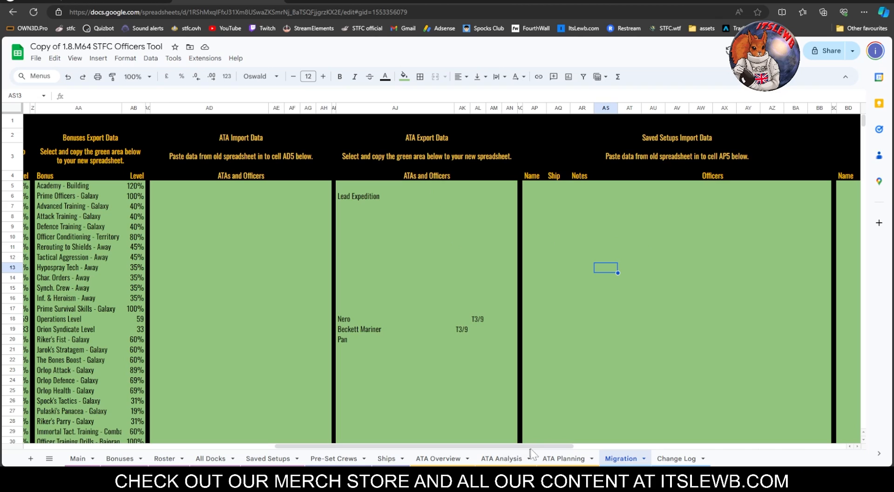
Examine the Saved Setups and Ship import and export areas, and return to the Main sheet.
drag(531, 448, 626, 446)
scroll(646, 406, down, 5)
scroll(392, 391, up, 3)
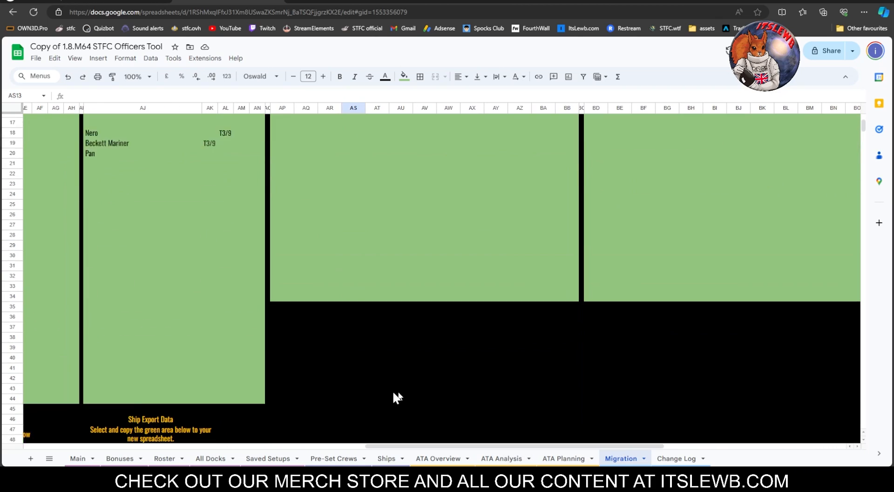
scroll(299, 392, down, 6)
scroll(347, 435, left, 6)
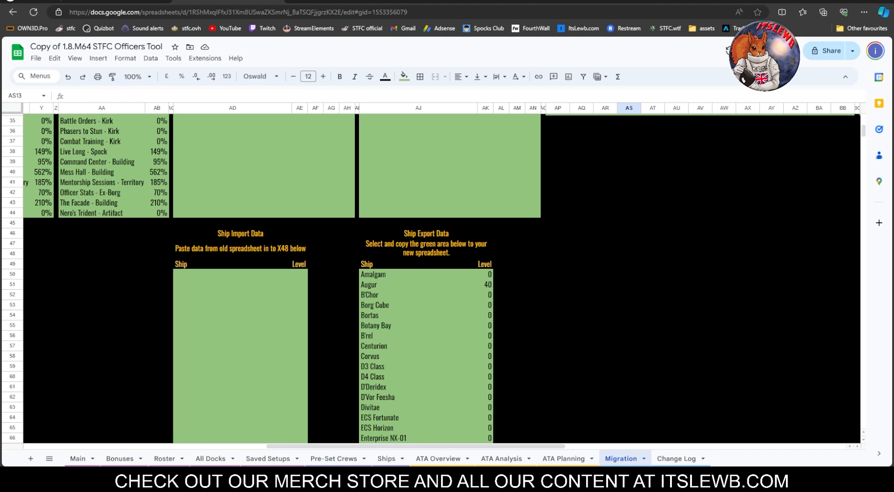
click(79, 459)
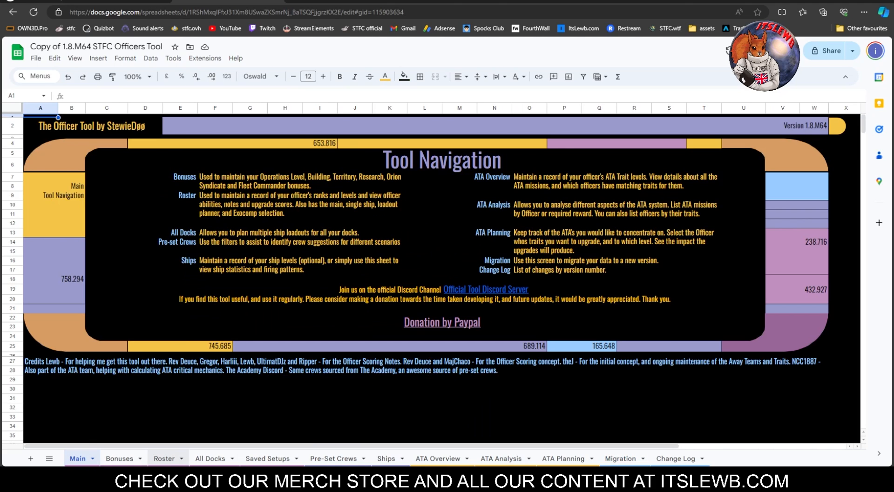